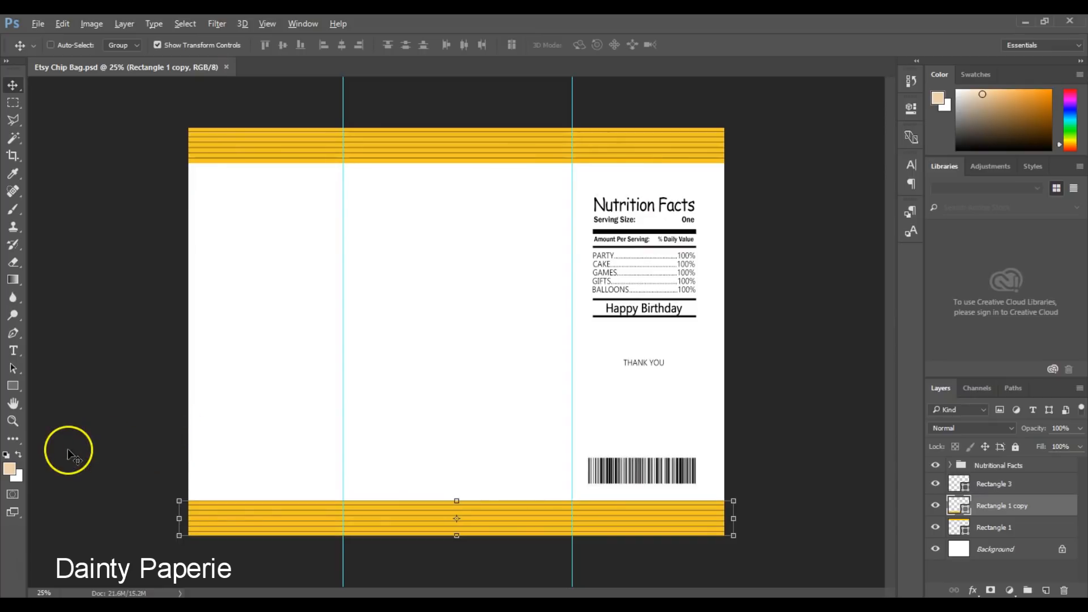
- Set the foreground color to bright red, #f8042c
left_click(9, 469)
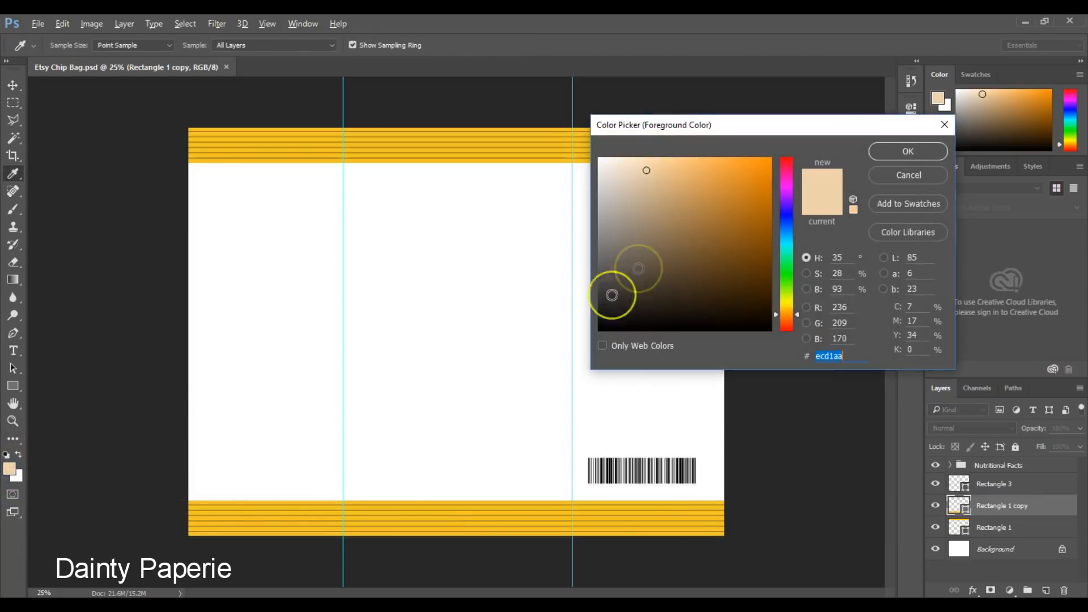
left_click_drag(742, 119, 624, 121)
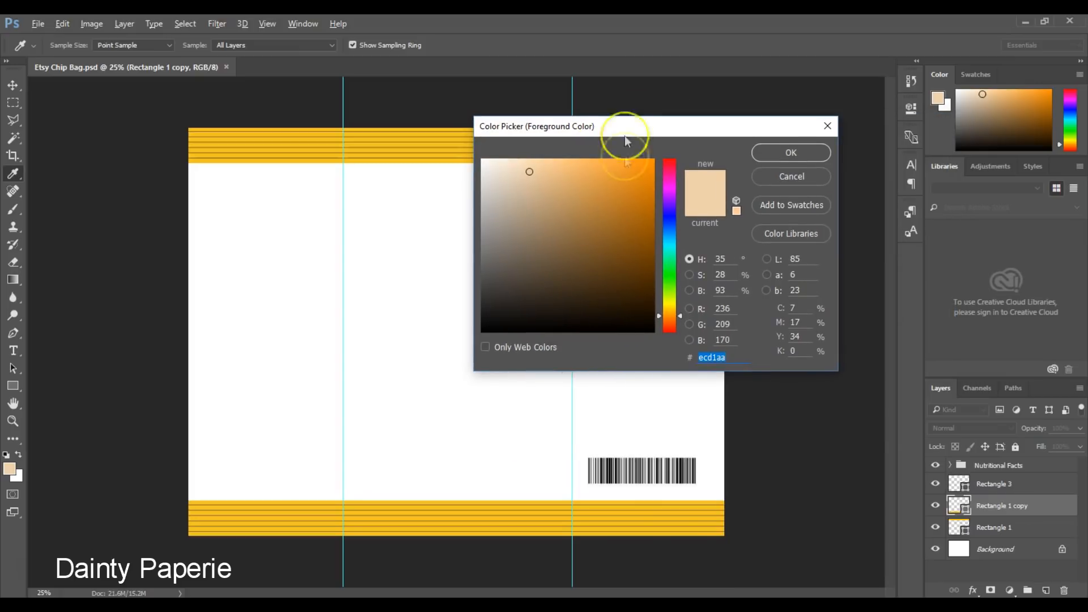
left_click(627, 249)
mouse_move(638, 199)
left_mouse_down()
mouse_move(652, 164)
mouse_move(671, 169)
left_mouse_up()
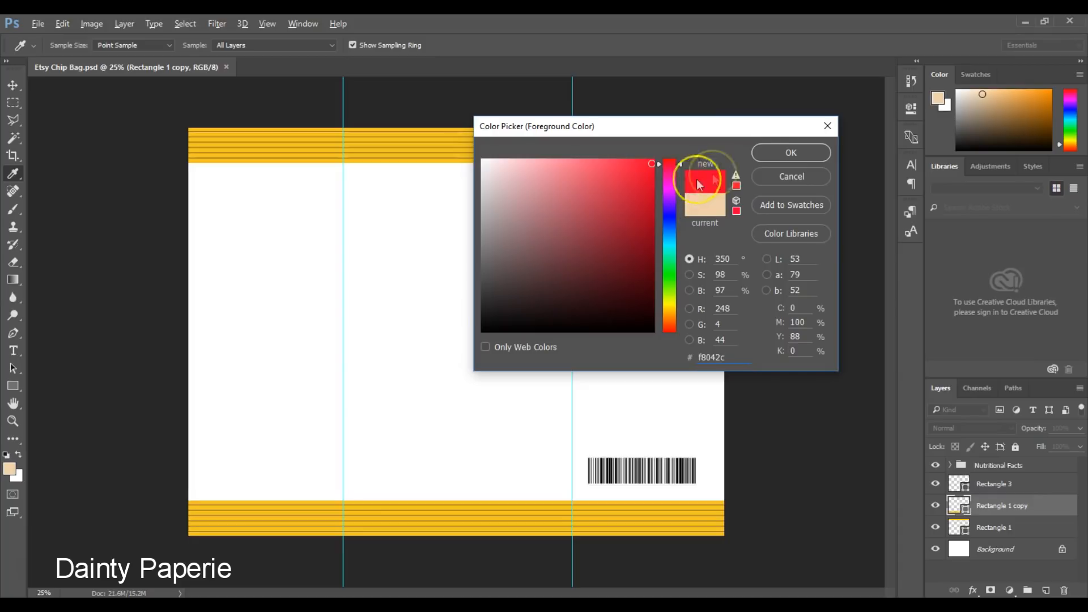
left_click(756, 151)
key("v")
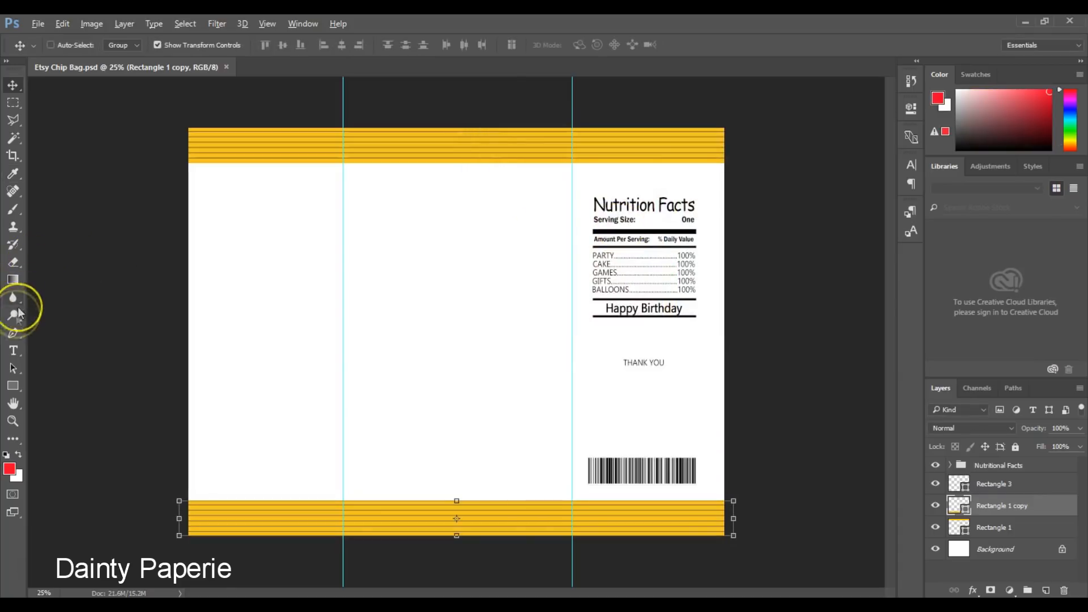
- Draw a rectangle shape about 3254 by 1984 px covering the area between the two striped yellow bands
left_click(13, 385)
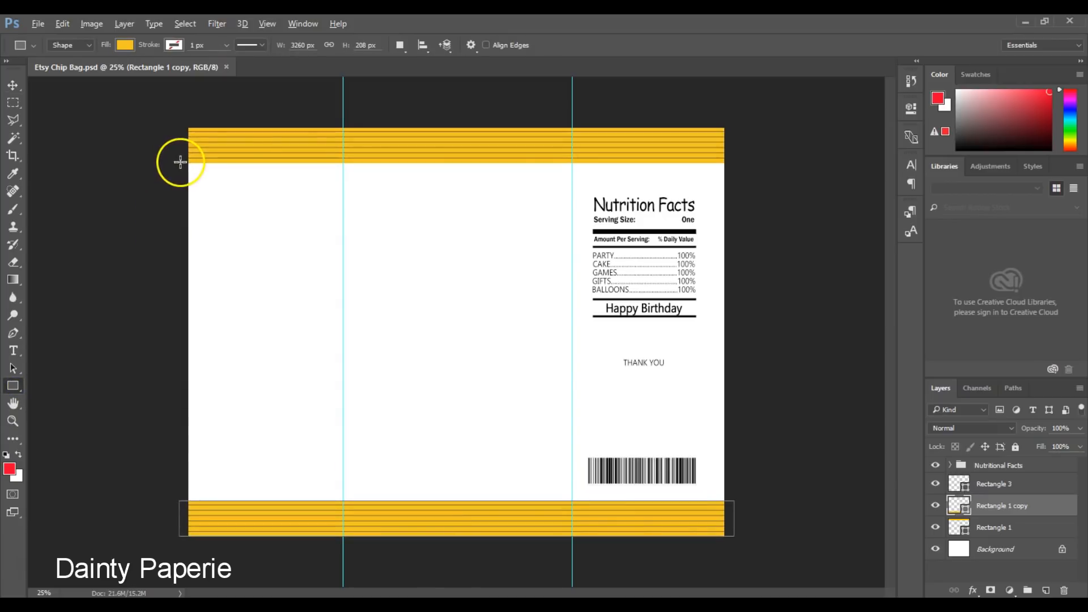
left_click_drag(181, 165, 733, 499)
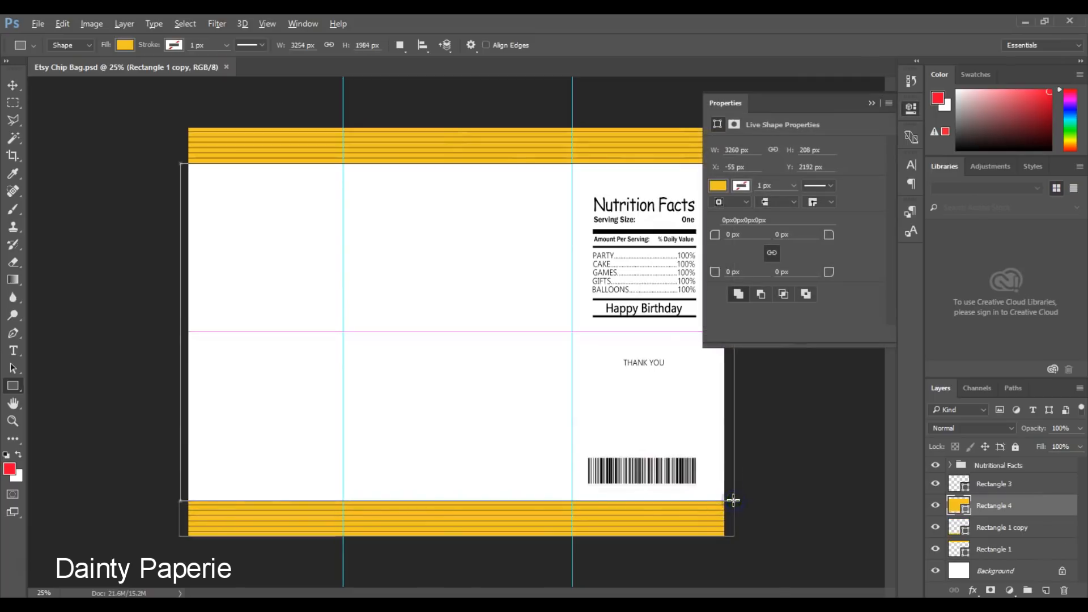
left_click(869, 104)
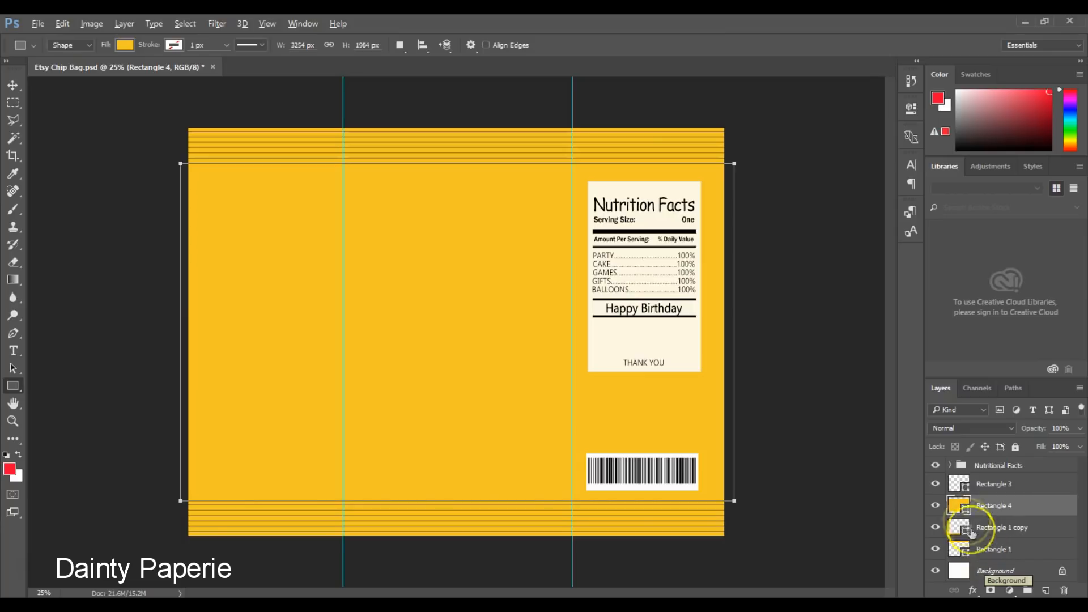
- Change the fill of the large Rectangle 4 shape to pink, #f32468
left_click(957, 506)
double_click(959, 505)
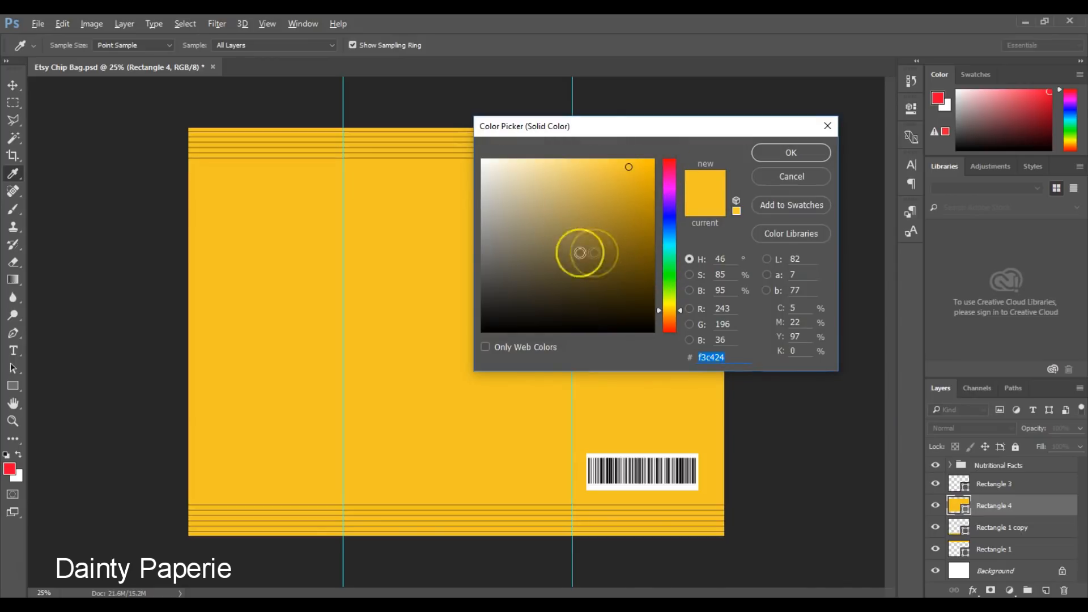
left_click(669, 169)
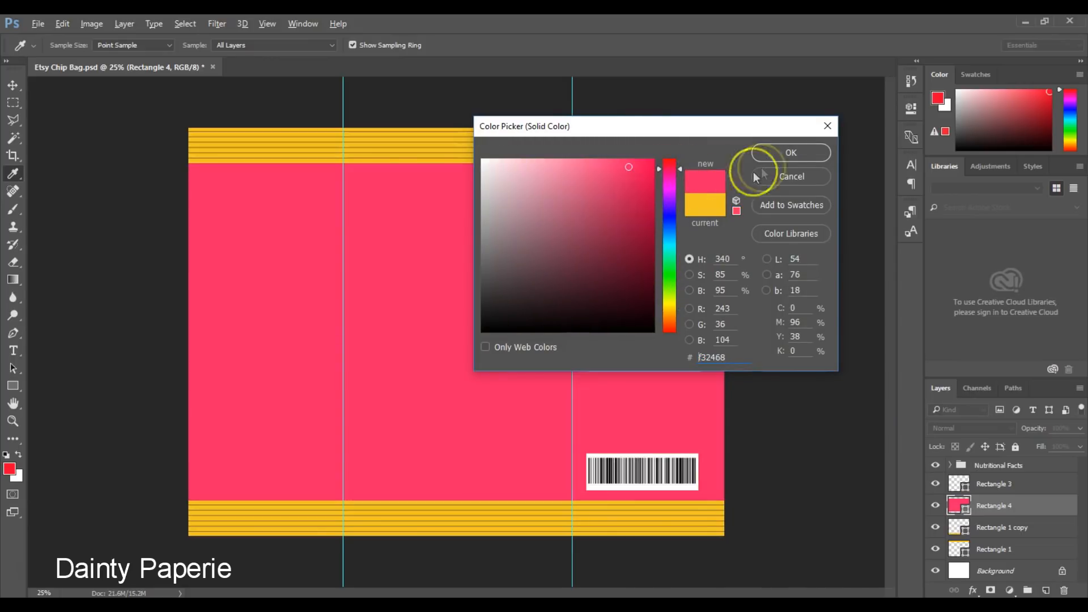
left_click(777, 152)
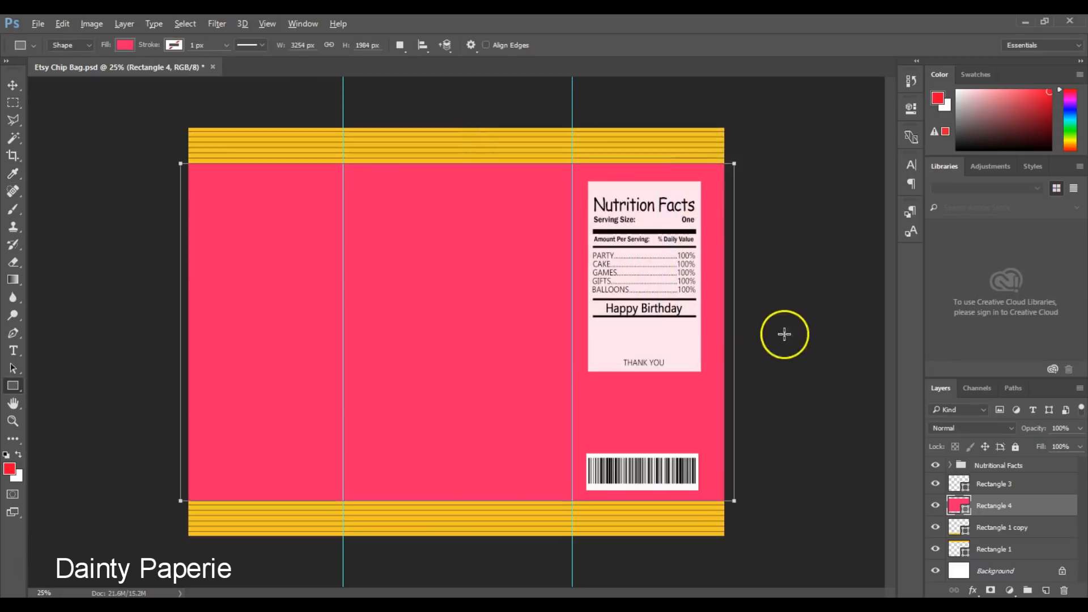
- Delete the pink Rectangle 4 layer
left_click(987, 504)
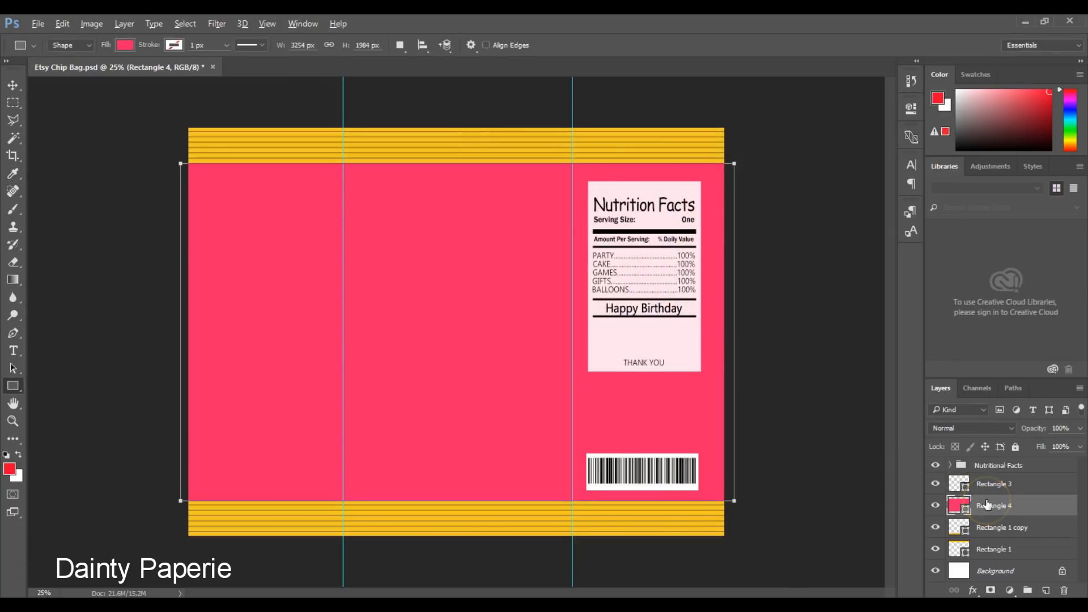
key("Delete")
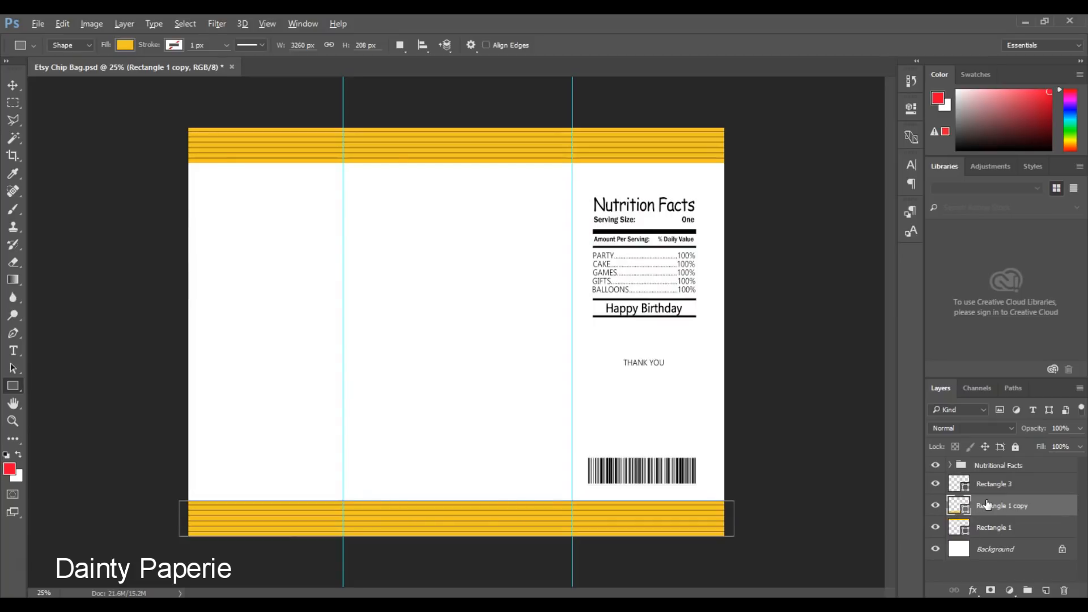
- Place image 2 from the Cosmetic Digital Paper folder into the document as an embedded object
left_click(36, 24)
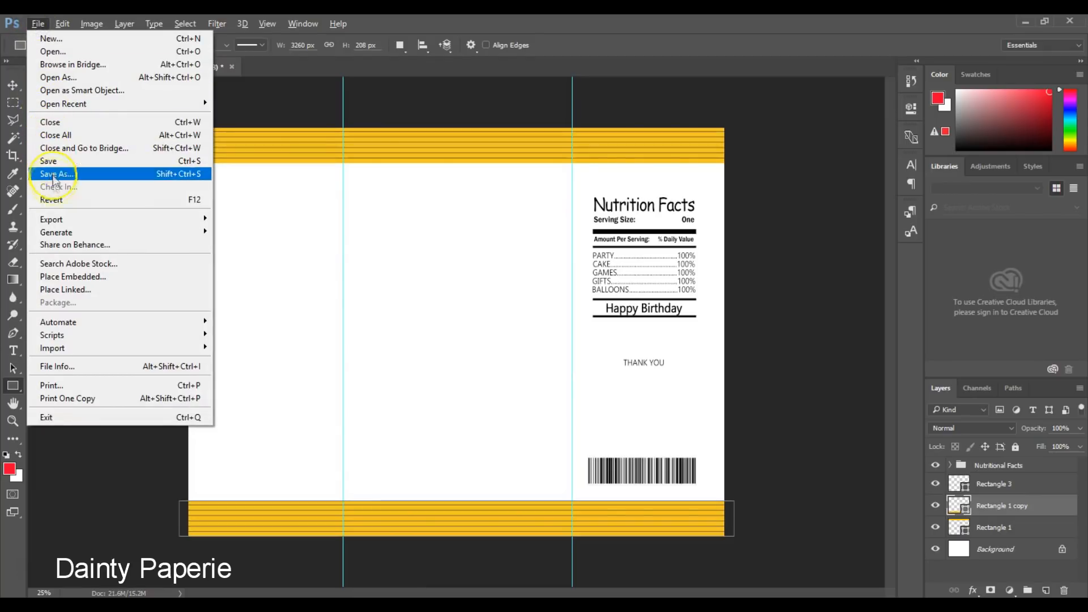
left_click(64, 278)
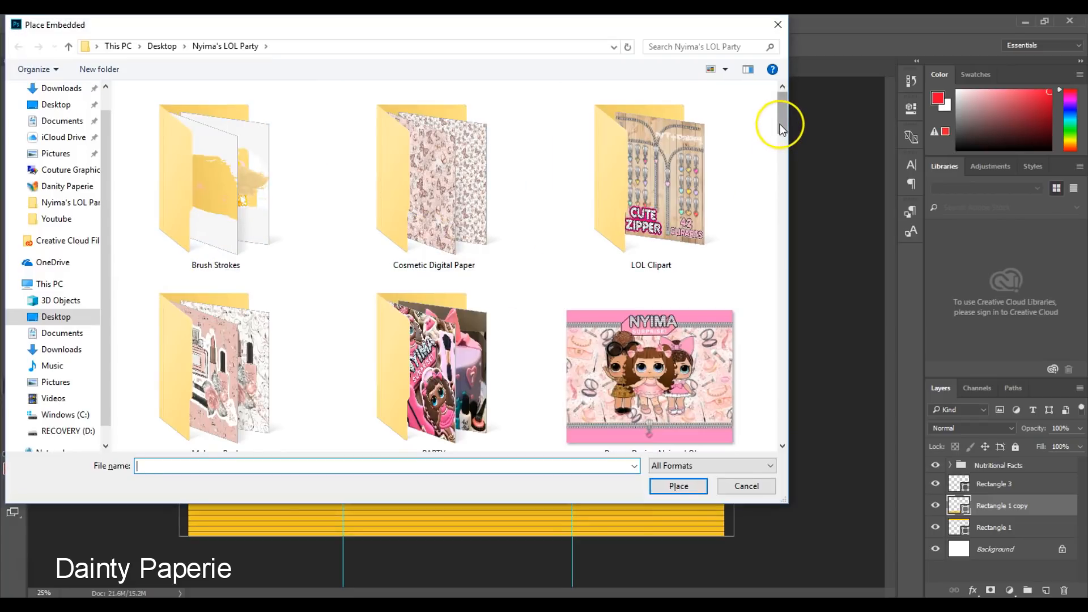
double_click(454, 178)
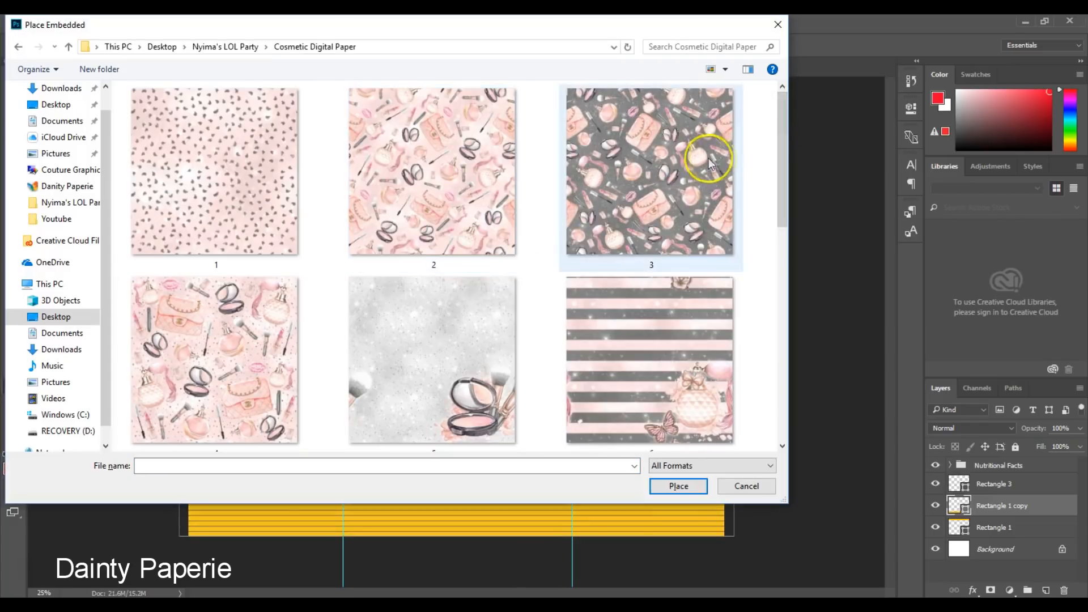
left_click(400, 195)
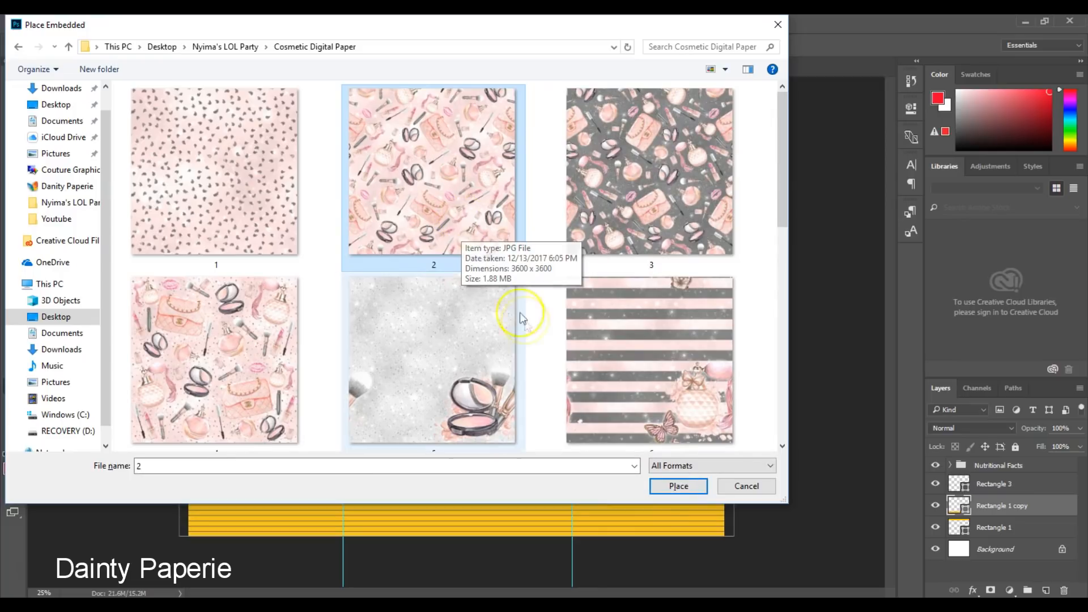
left_click(653, 486)
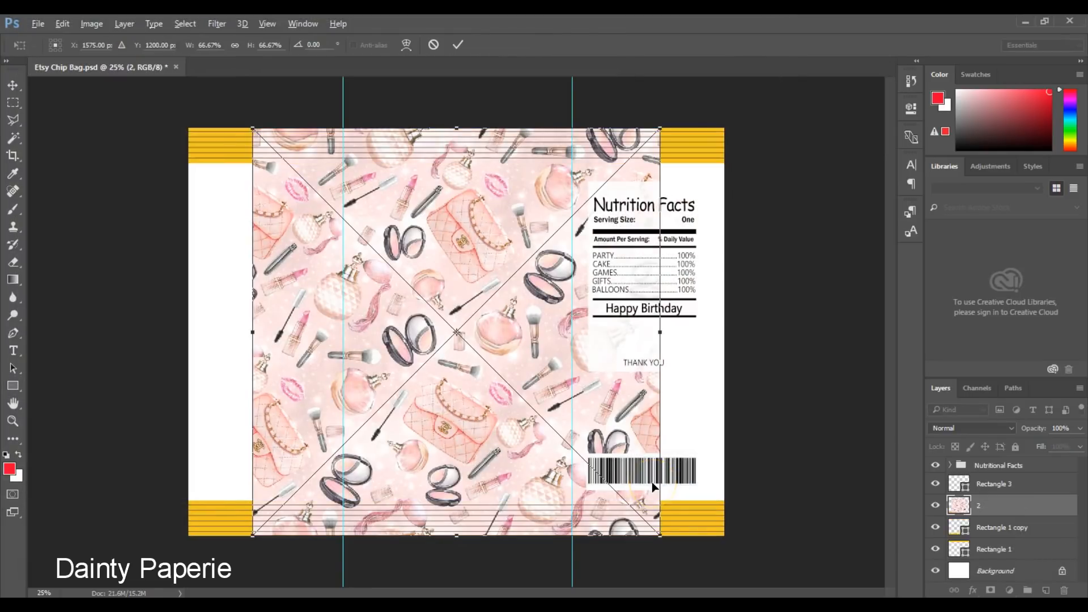
key("u")
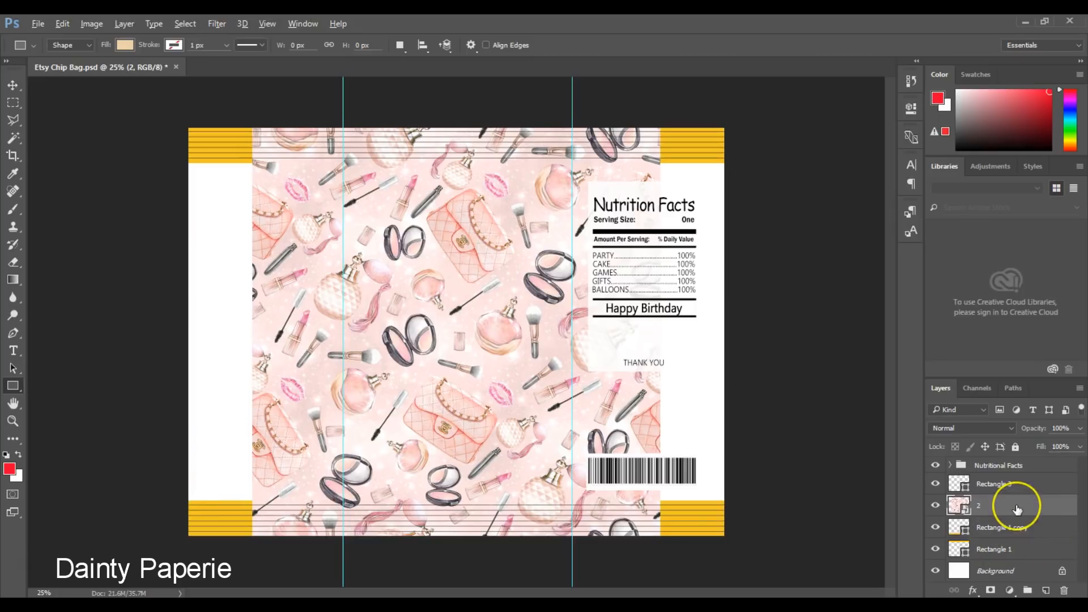
- Reorder layer 2 beneath Rectangle 1 and align the pattern image with the left edge of the canvas
left_click_drag(1017, 509, 1012, 558)
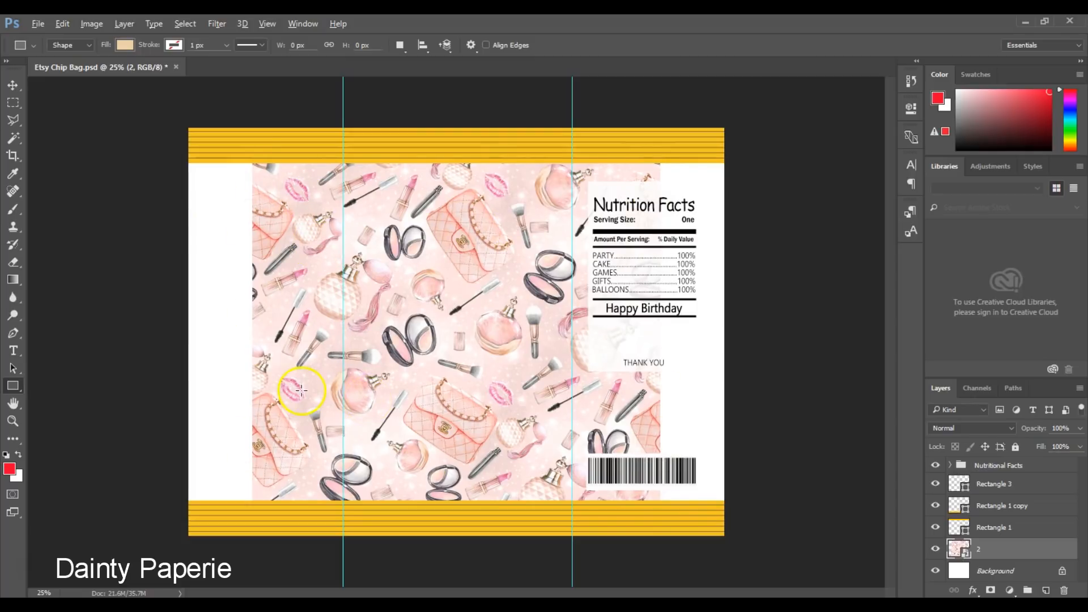
left_click(12, 86)
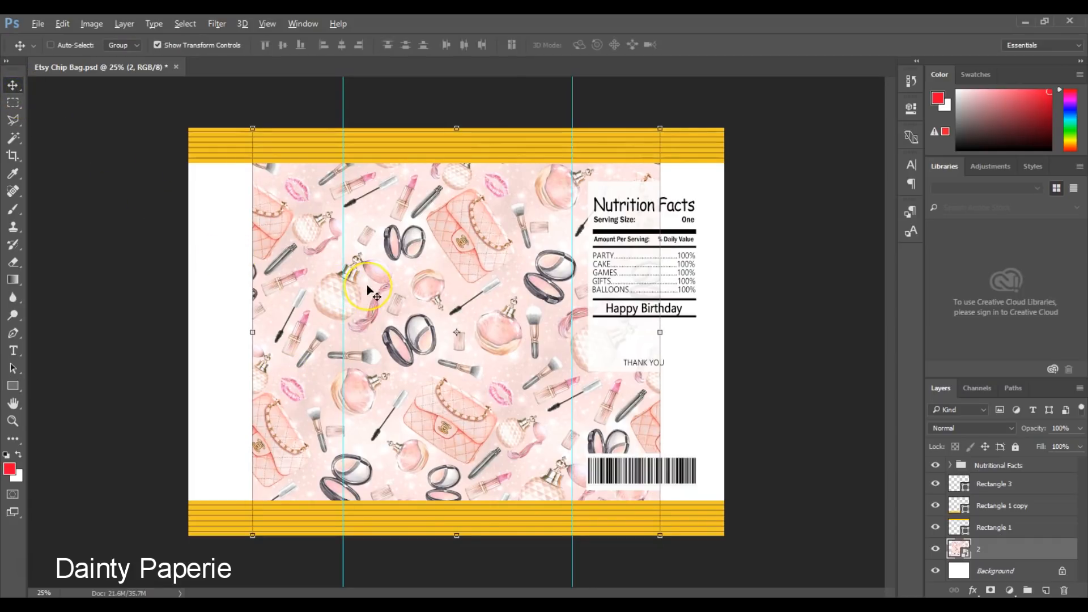
left_click_drag(369, 290, 304, 286)
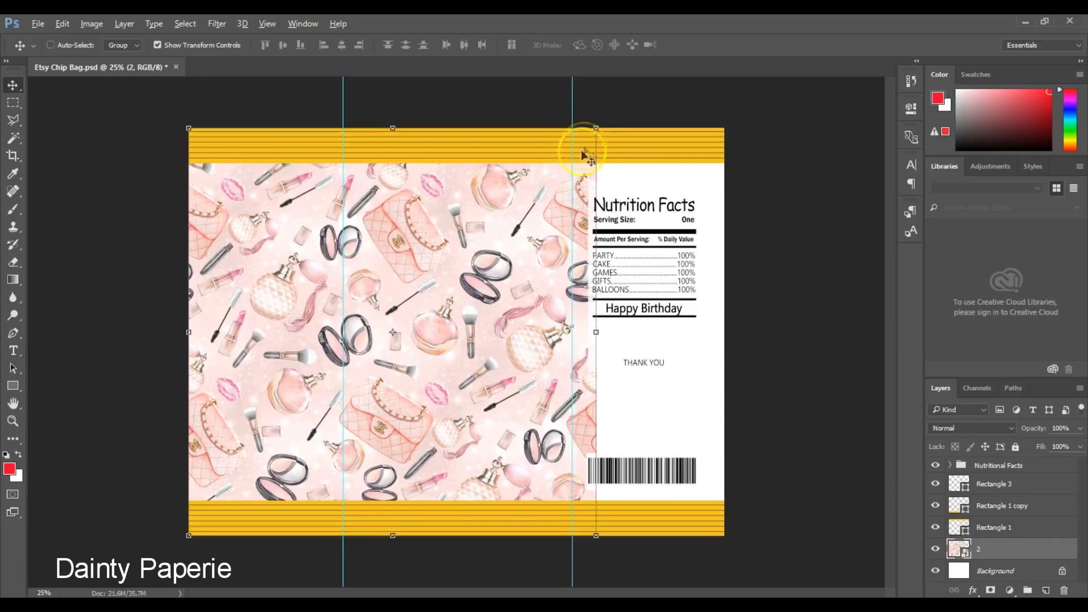
- Try scaling the pattern image proportionally to 87.94% to span the full canvas width, and undo the scaling
left_click(594, 129)
left_click_drag(593, 130, 790, 68)
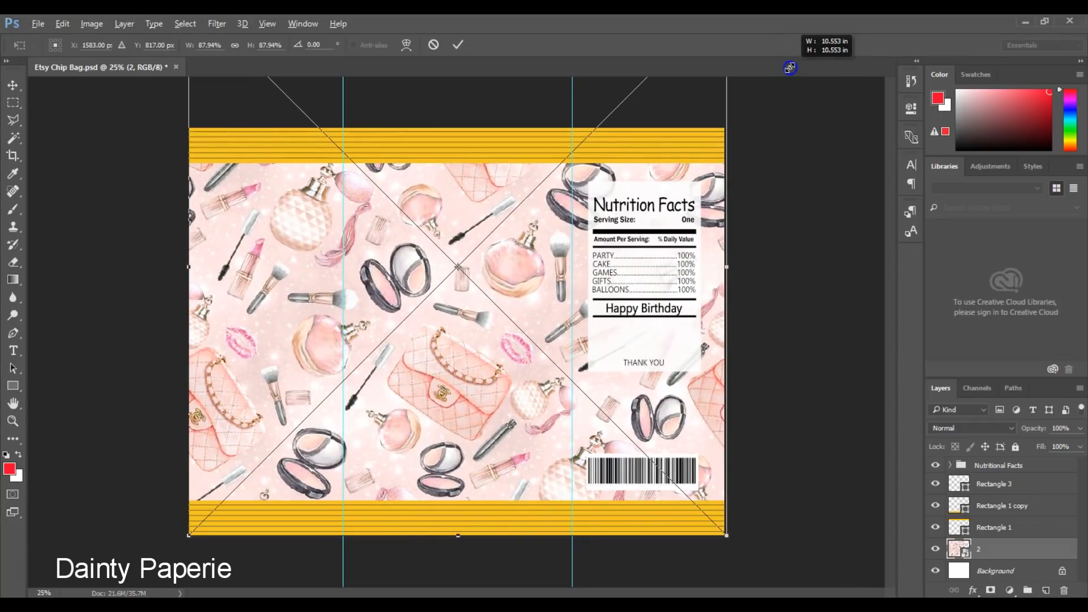
left_click_drag(790, 67, 790, 67)
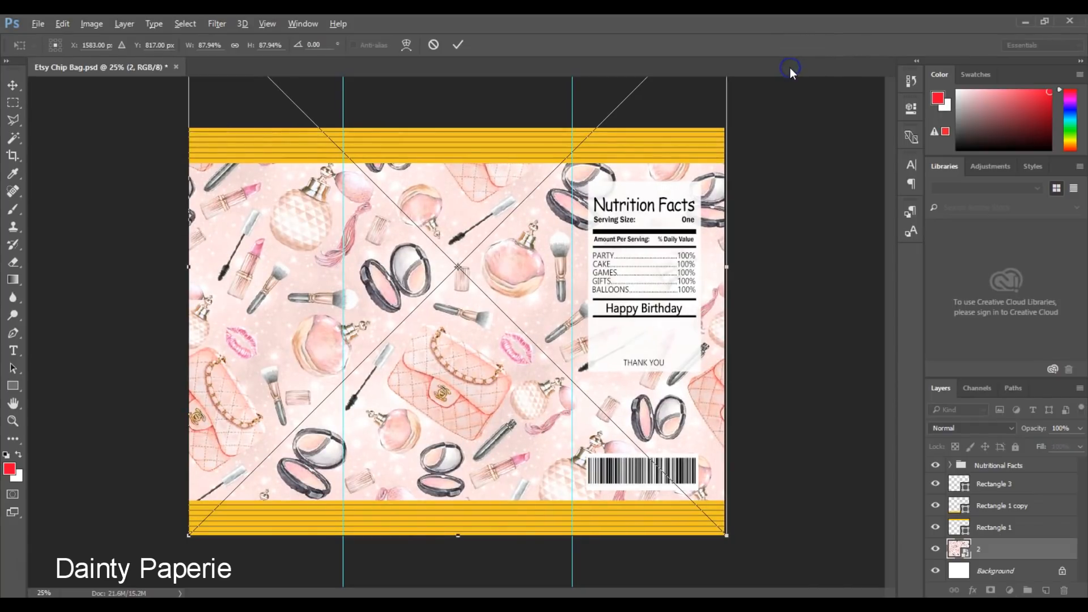
key("Return")
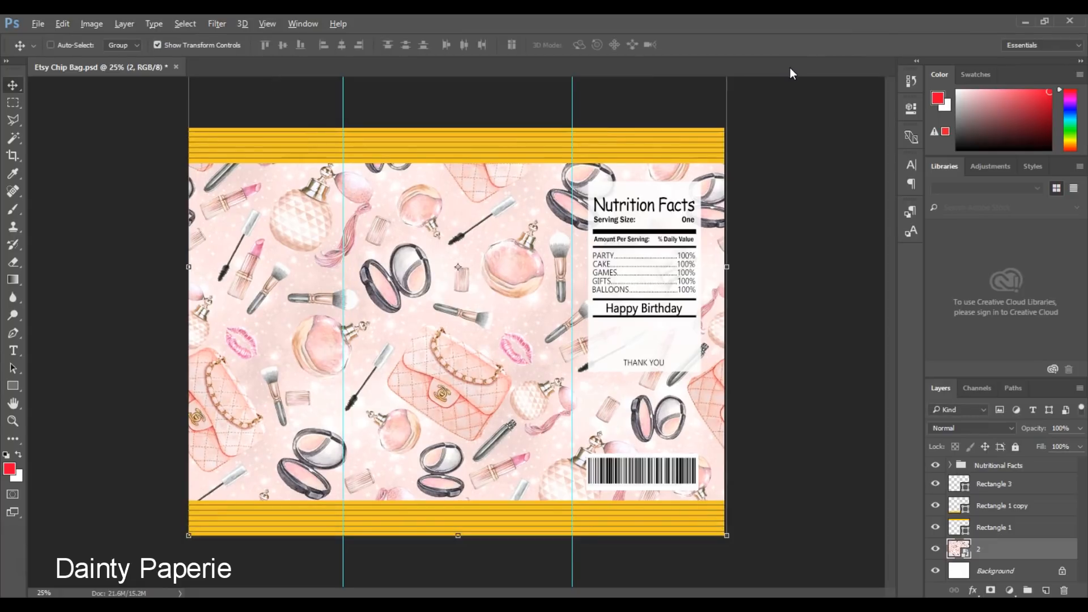
key("ctrl+z")
left_click(704, 247)
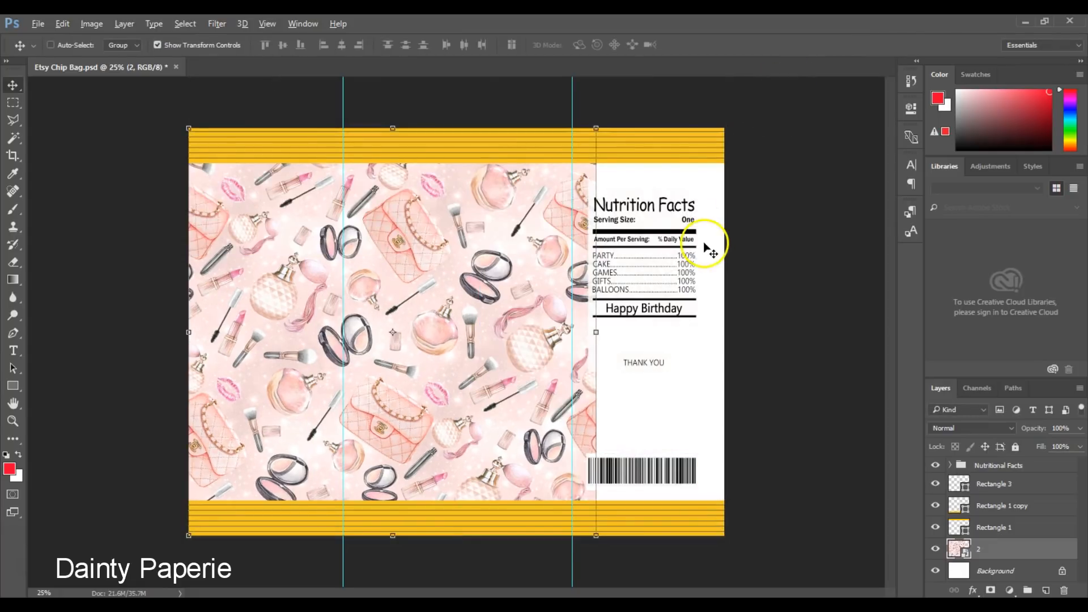
- Duplicate layer 2 as "2 copy" within Etsy Chip Bag.psd
right_click(993, 552)
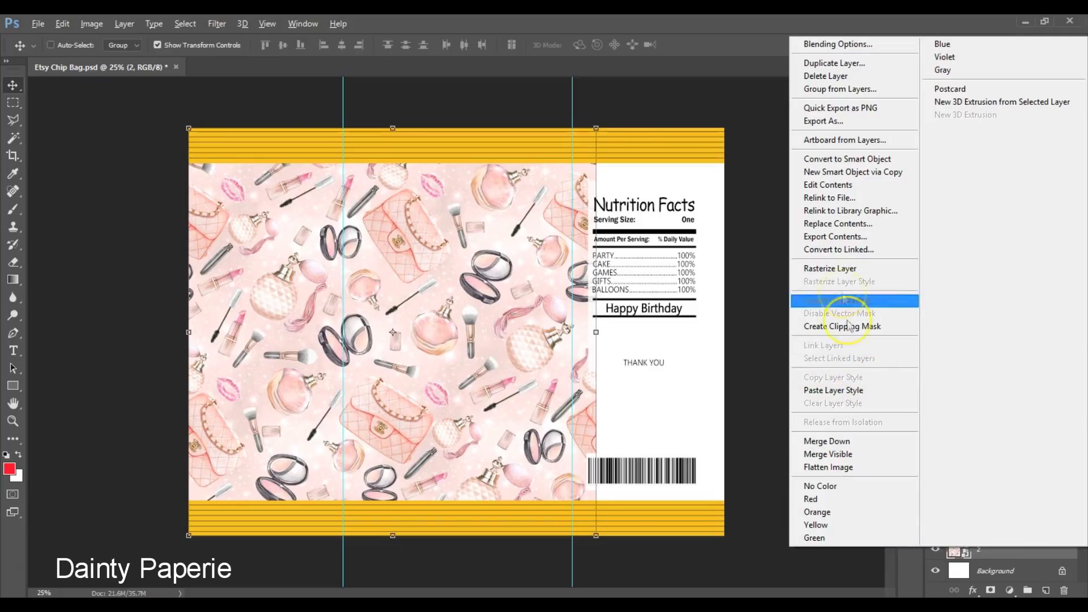
left_click(821, 65)
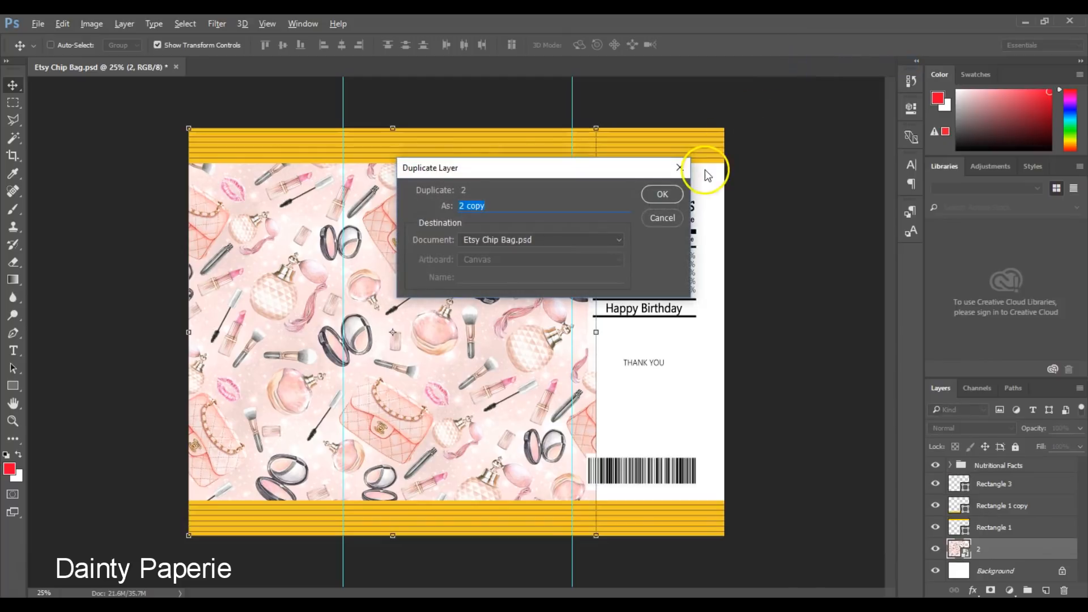
left_click(662, 196)
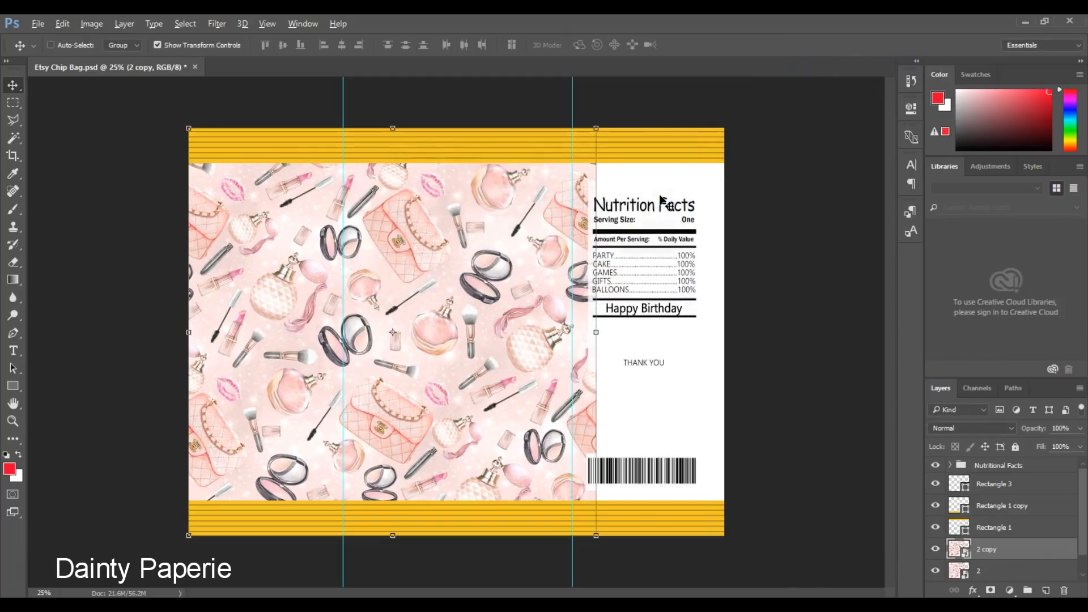
- Move the "2 copy" pattern to the right so it adjoins the original's right edge and covers the remaining white area
left_click(482, 289)
left_click_drag(483, 289, 716, 279)
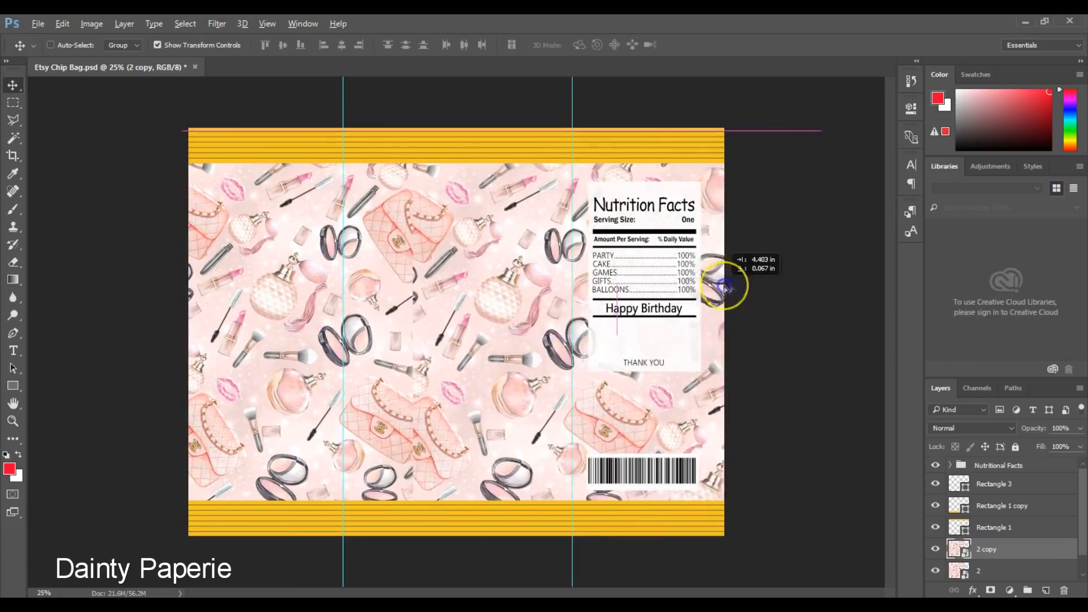
left_click_drag(510, 320, 650, 311)
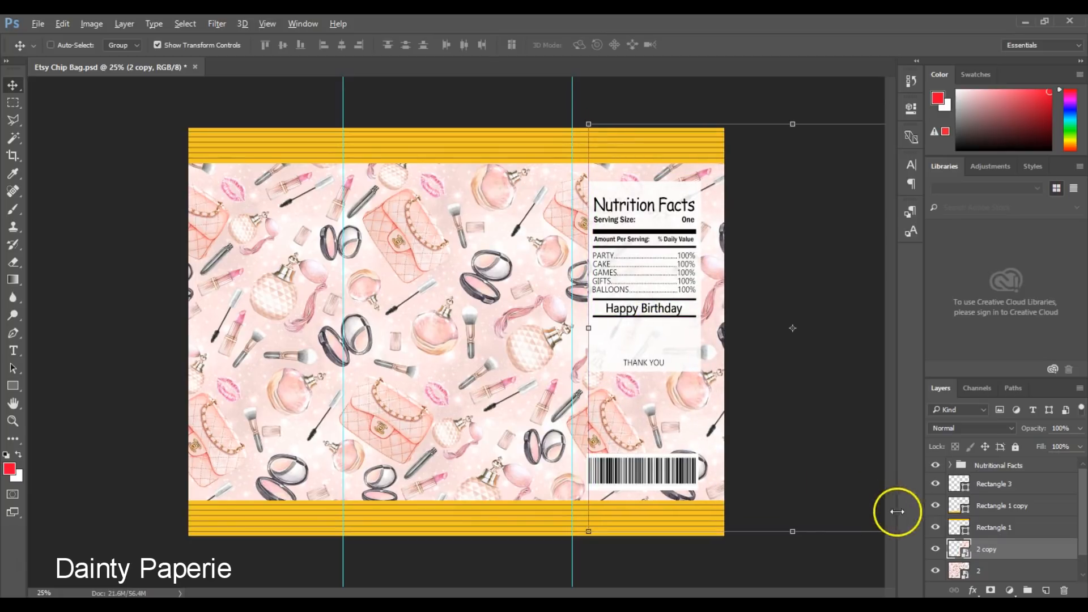
mouse_move(661, 452)
left_mouse_down()
mouse_move(679, 442)
mouse_move(669, 444)
left_mouse_up()
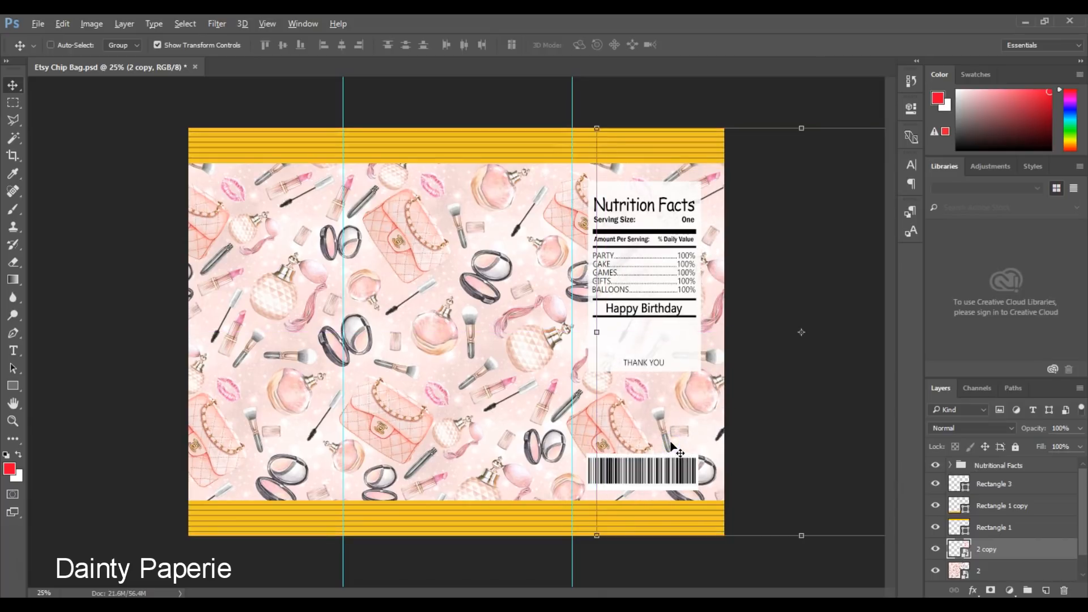
left_click(998, 569)
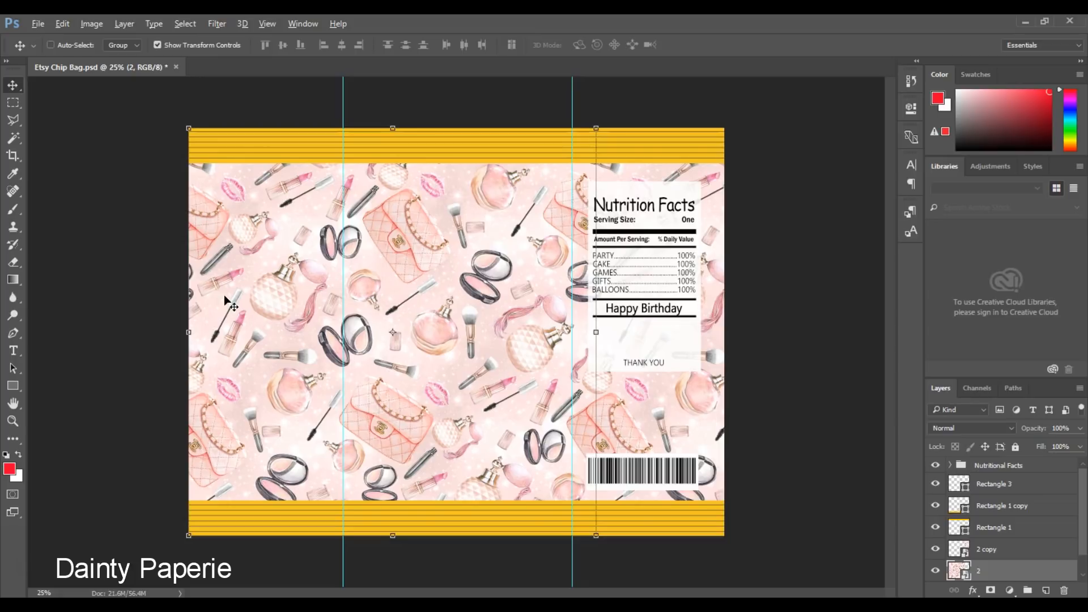
left_click(208, 313)
left_click(660, 540)
left_click(449, 513)
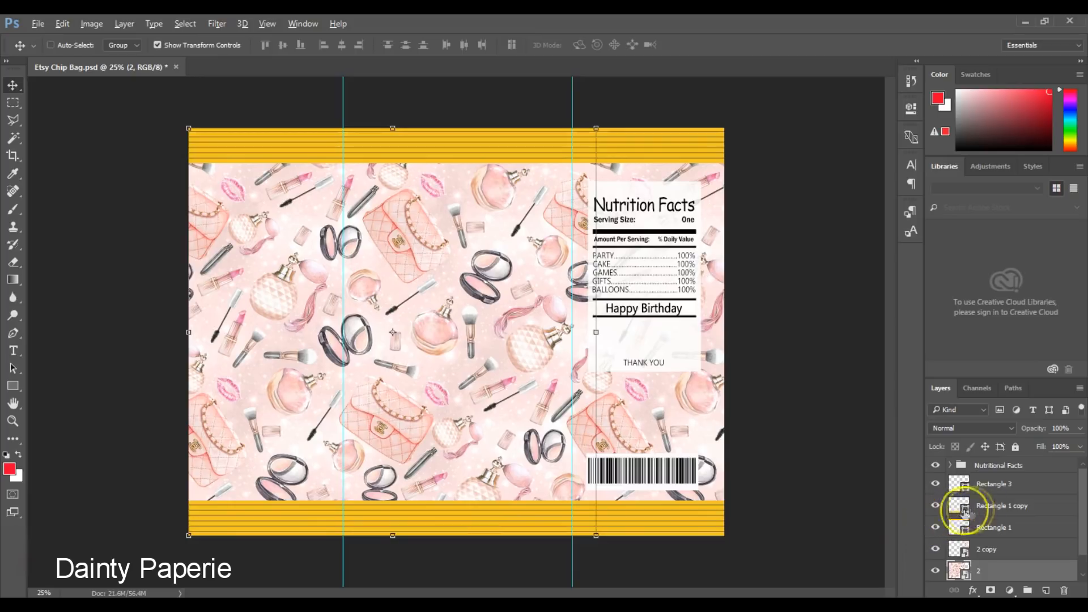
- Select the yellow band layers Rectangle 1 and Rectangle 1 copy in turn, ending on Rectangle 1 copy
left_click(984, 506)
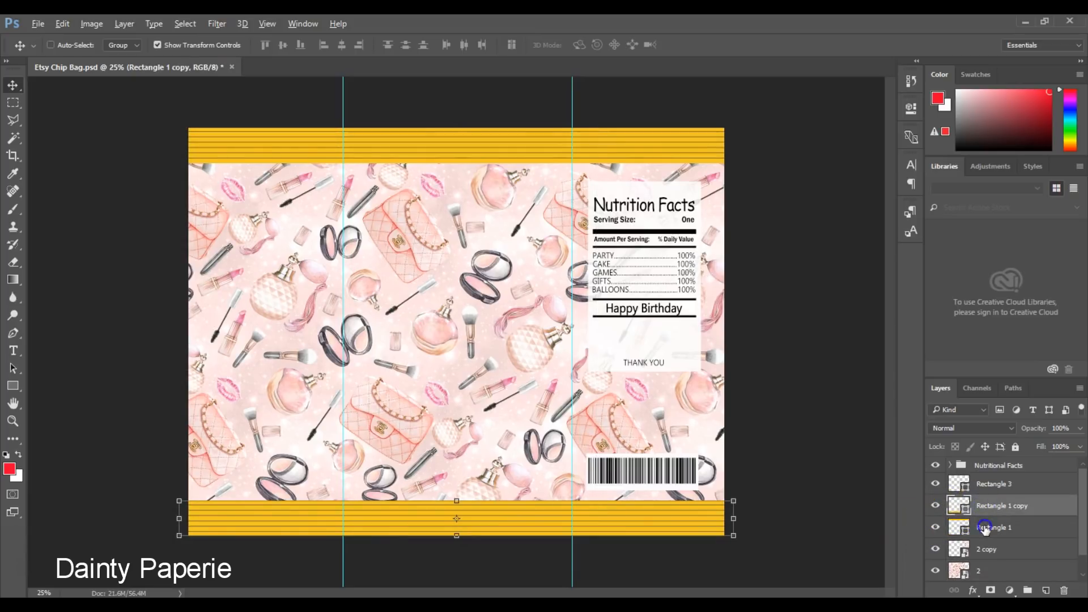
left_click(985, 528)
left_click(986, 506)
left_click(986, 530)
left_click(981, 507)
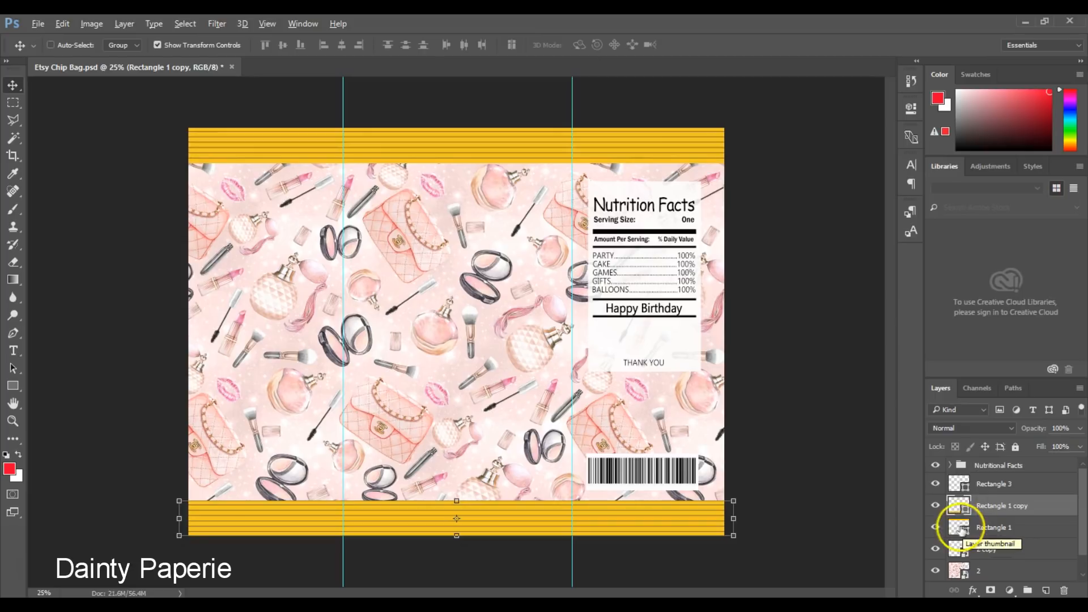
- Recolour the upper yellow band, Rectangle 1, with the pink #fdaed1 sampled from the cosmetic pattern
double_click(959, 528)
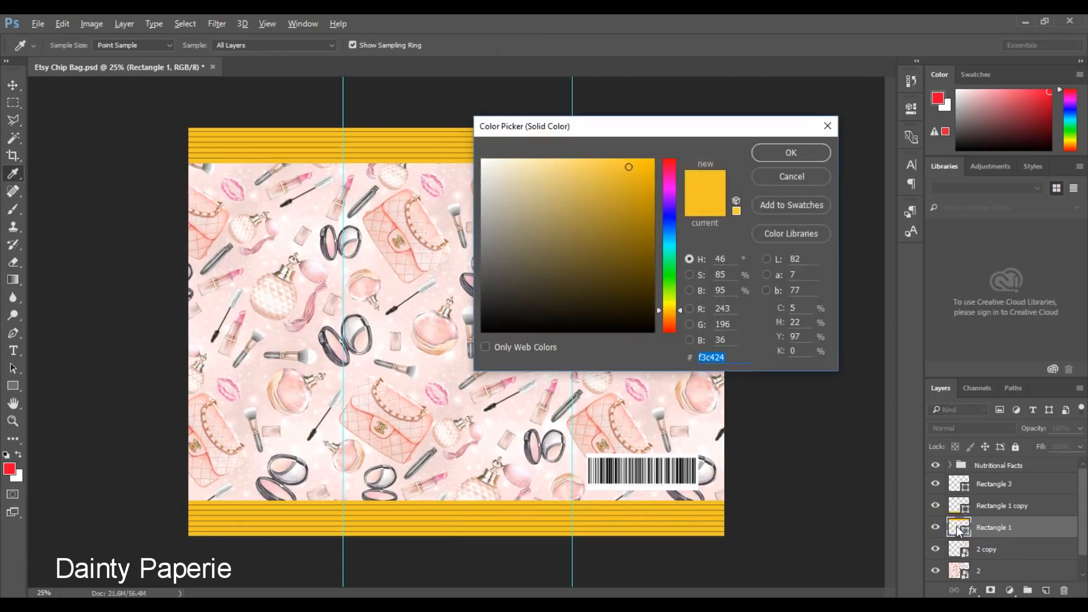
left_click_drag(655, 127, 745, 128)
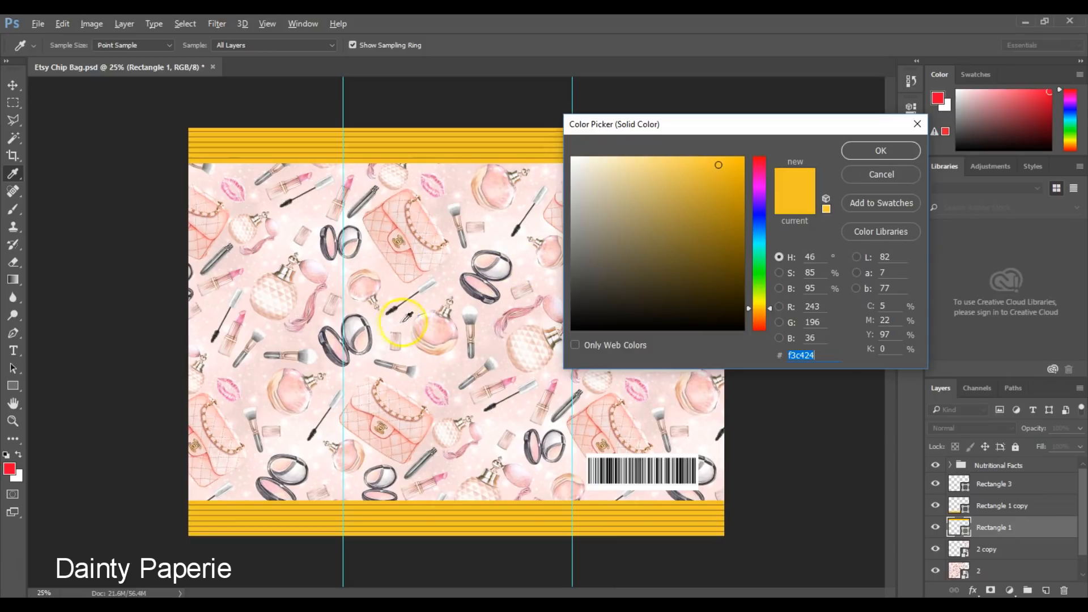
left_click(342, 340)
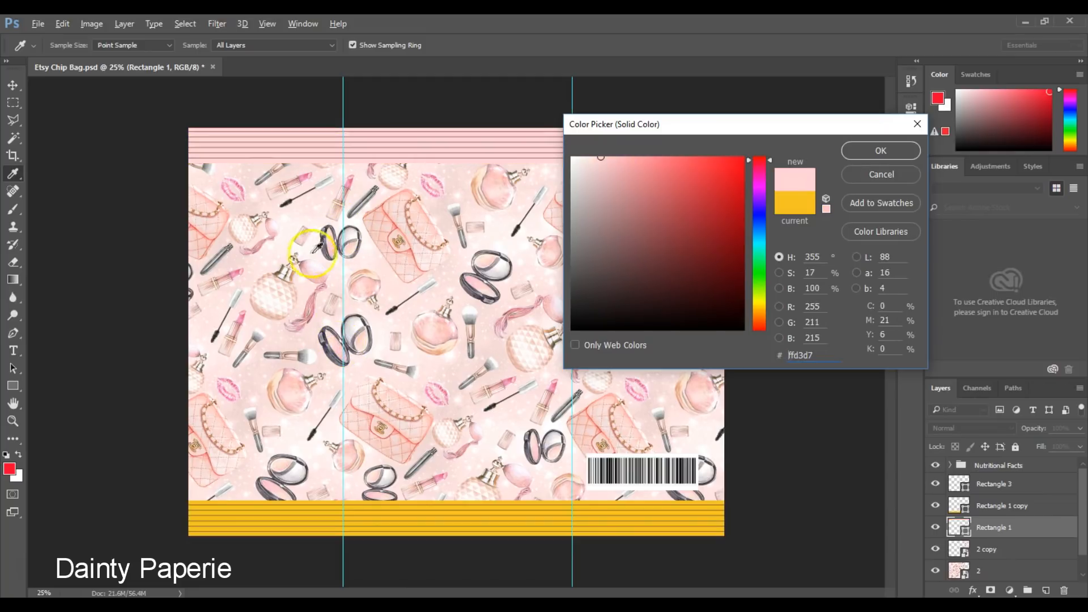
left_click(303, 176)
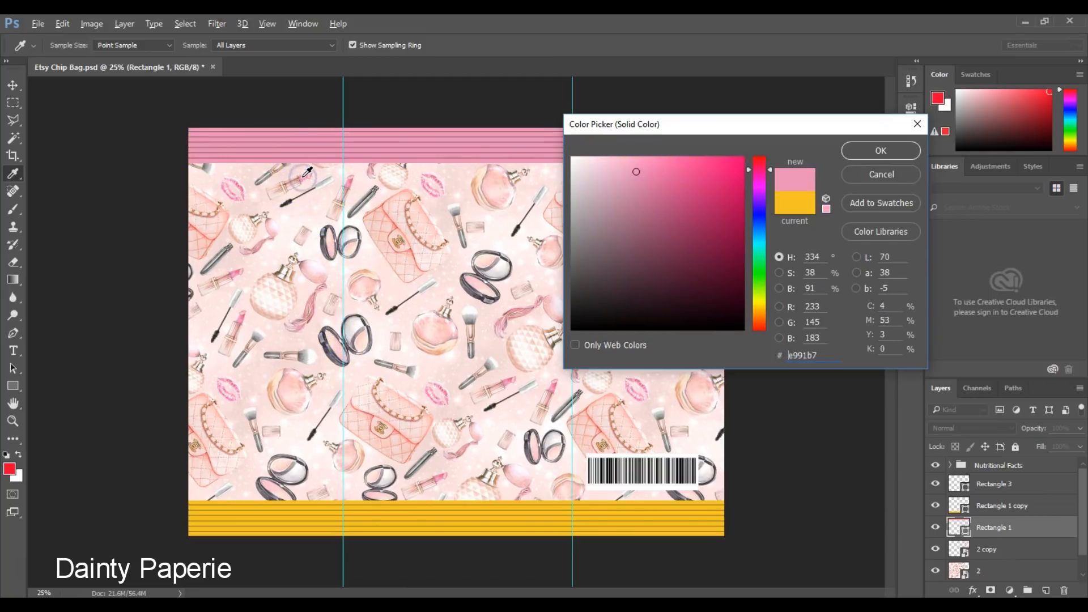
left_click(426, 183)
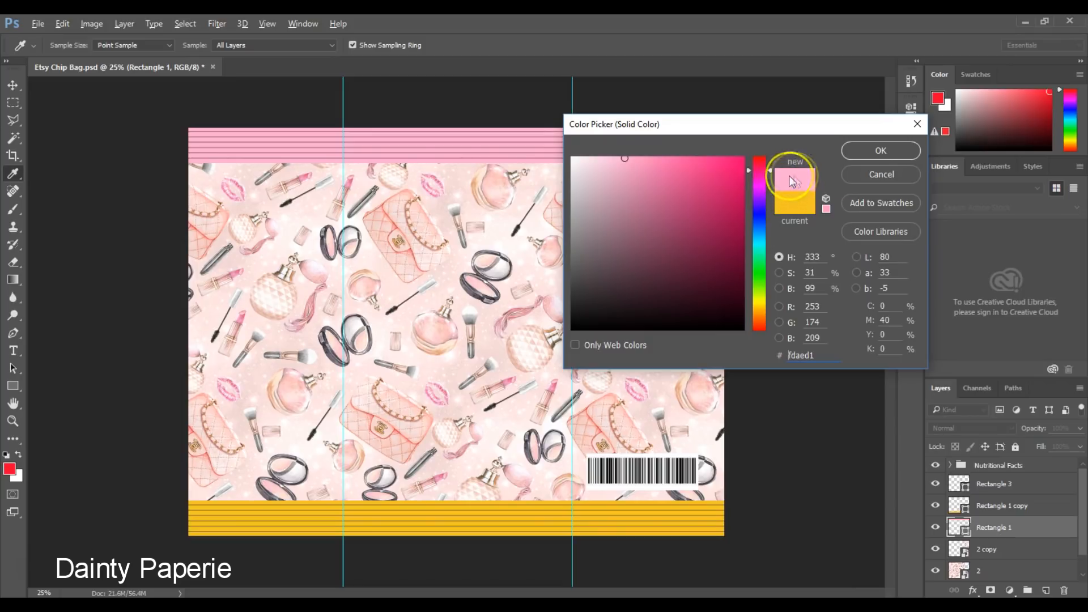
left_click(890, 152)
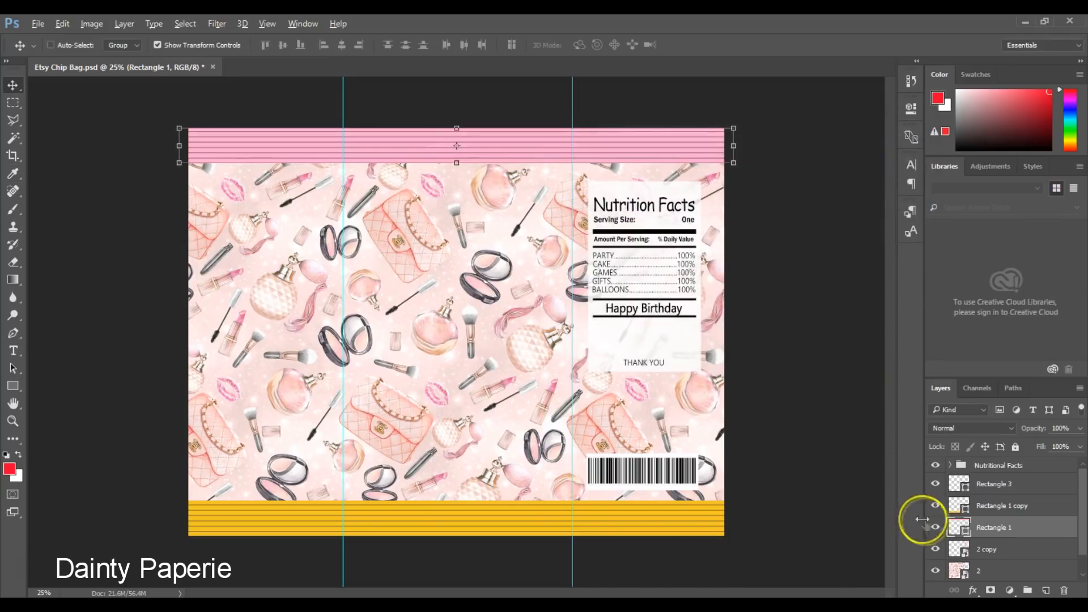
- Recolour the lower yellow band, Rectangle 1 copy, with the pink #fdaed1 sampled from the upper band
double_click(951, 510)
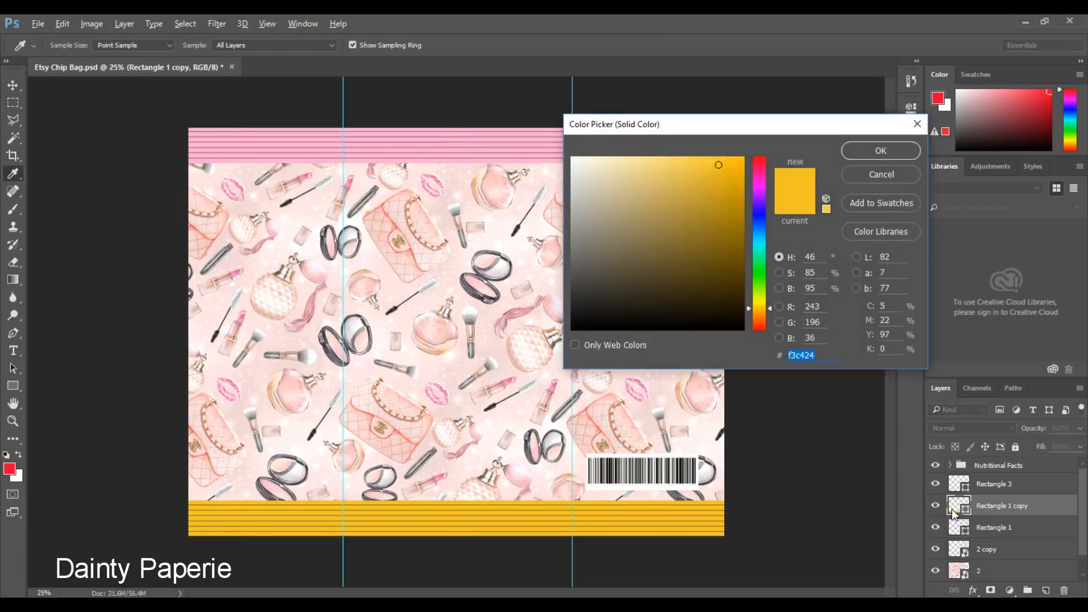
left_click(451, 135)
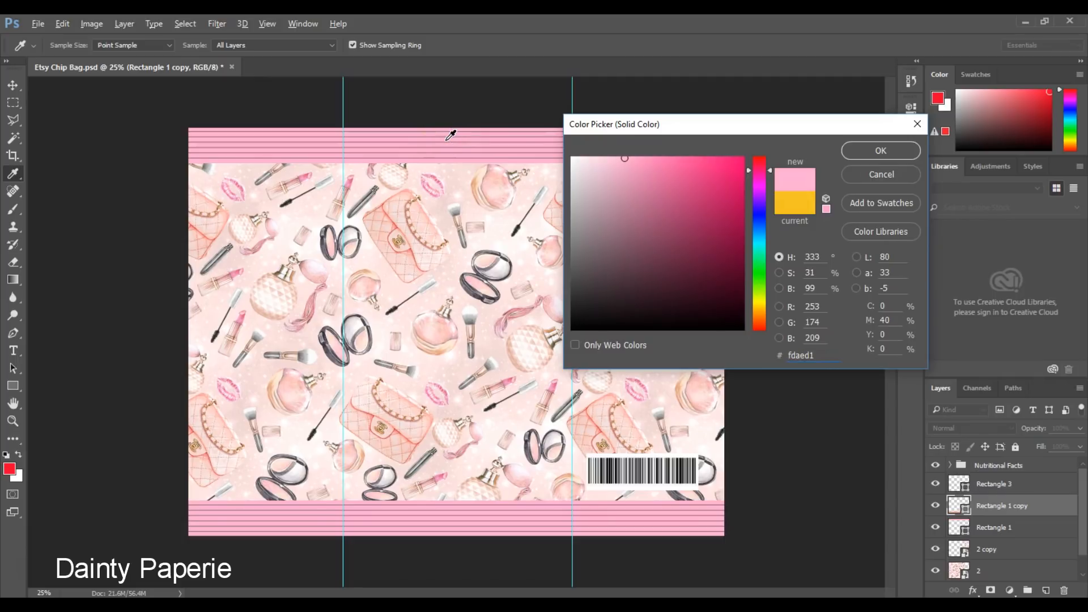
left_click(855, 151)
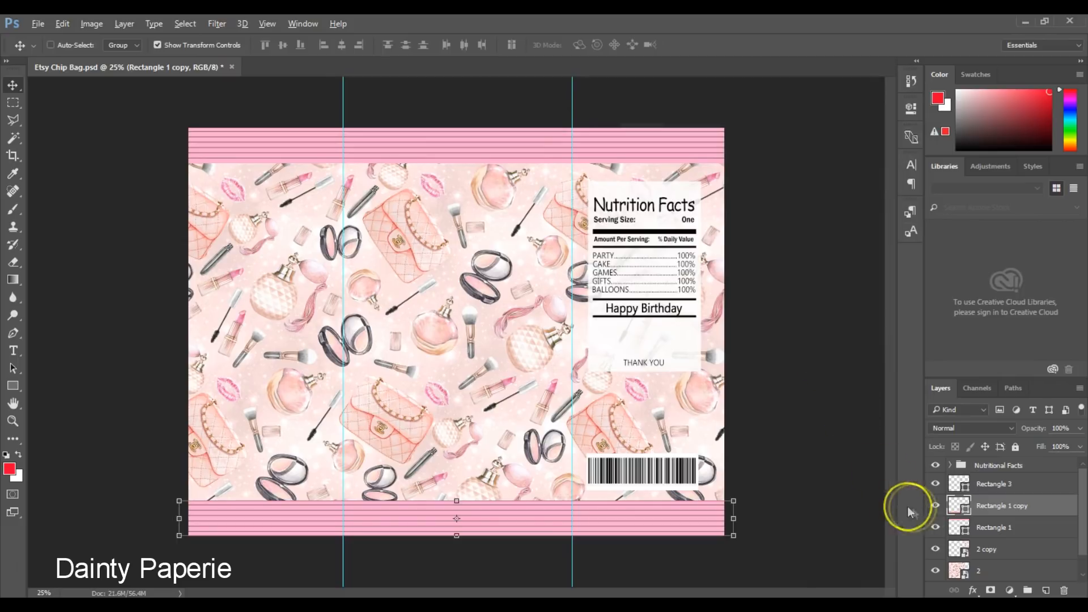
- Reopen the lower band's fill colour, sample the upper band's pink again and return to the Move tool
double_click(957, 507)
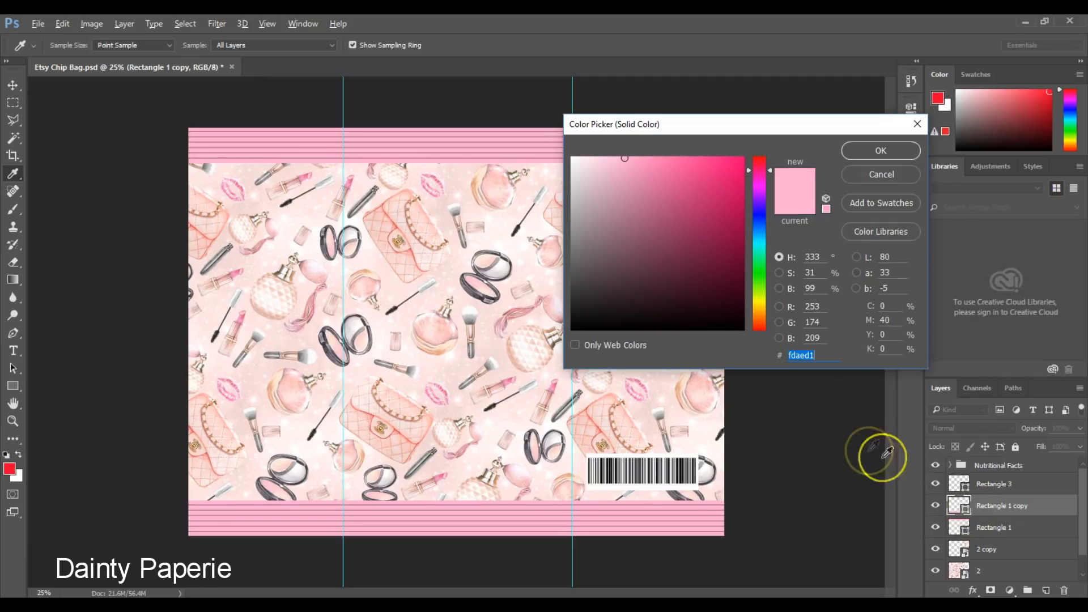
left_click(489, 158)
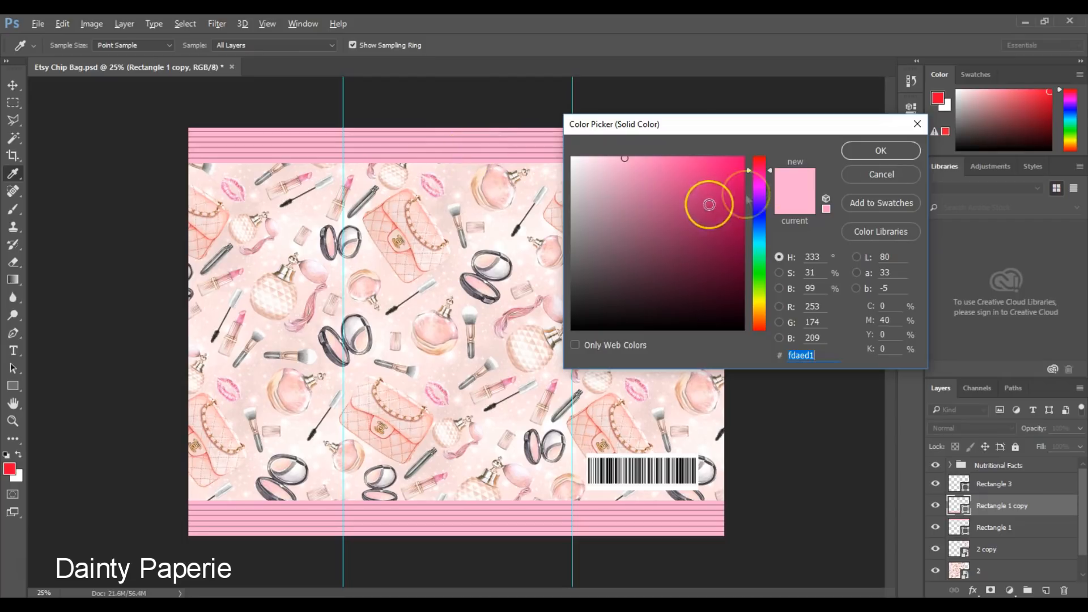
left_click(857, 153)
key("v")
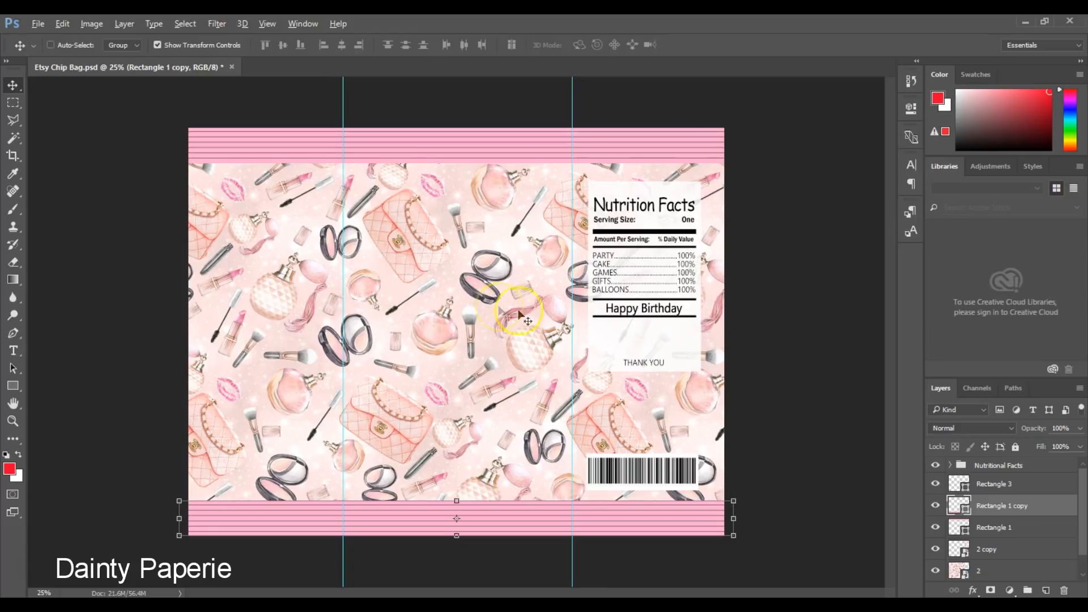
- Place the LOL character image, with the doll and name logo, from the LOL Party folder as an embedded object
left_click(37, 24)
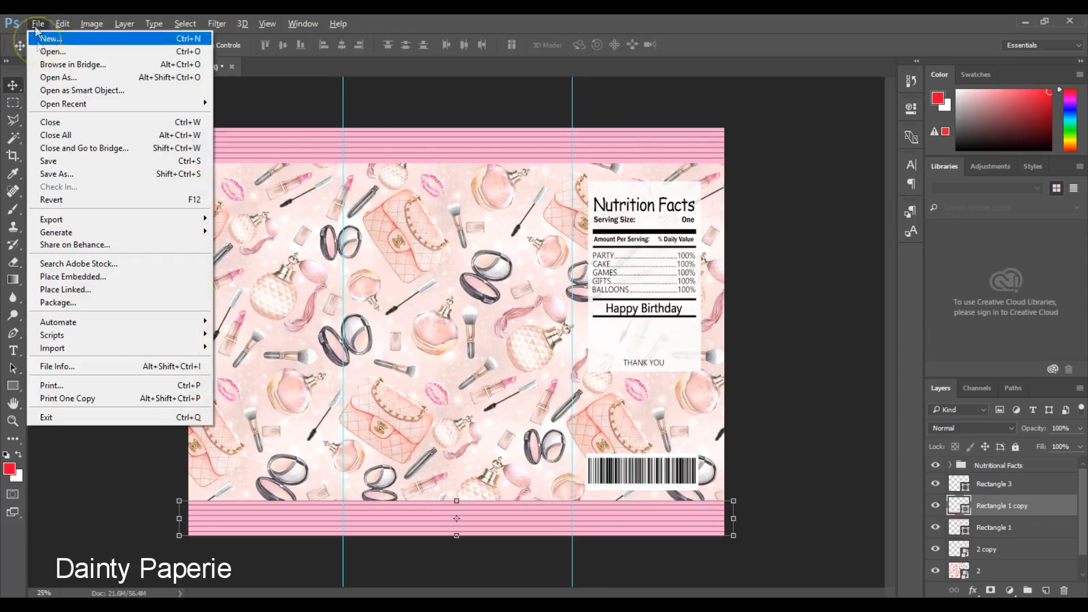
left_click(68, 277)
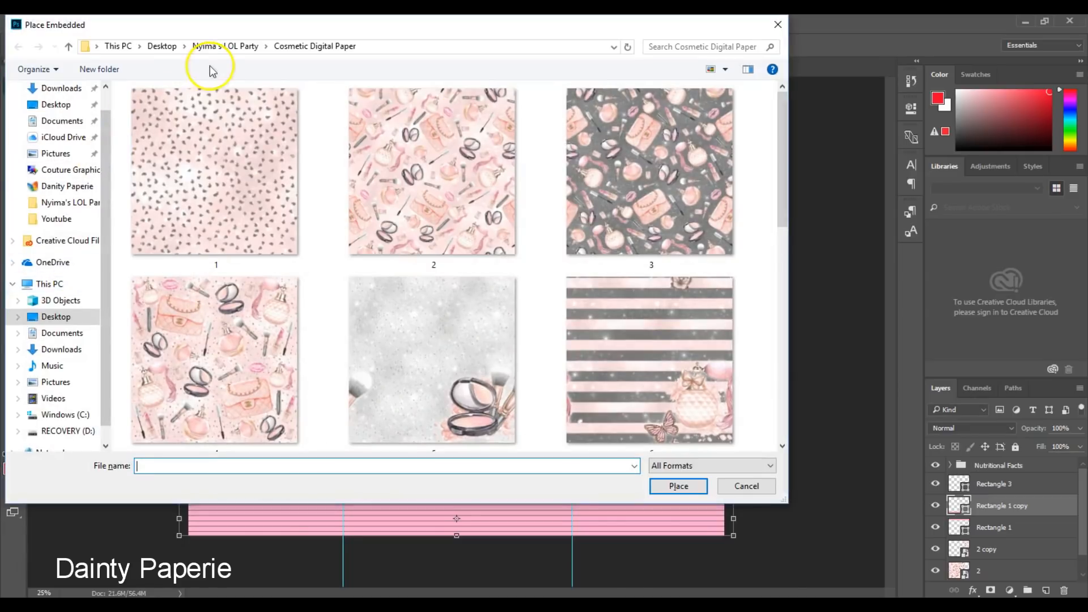
left_click_drag(784, 201, 775, 315)
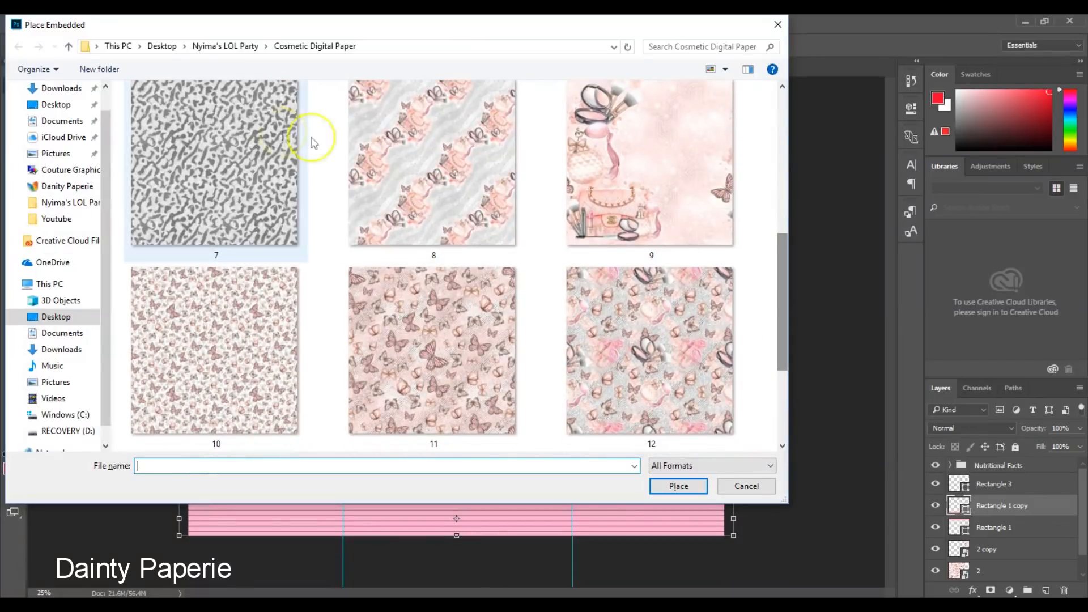
left_click(225, 47)
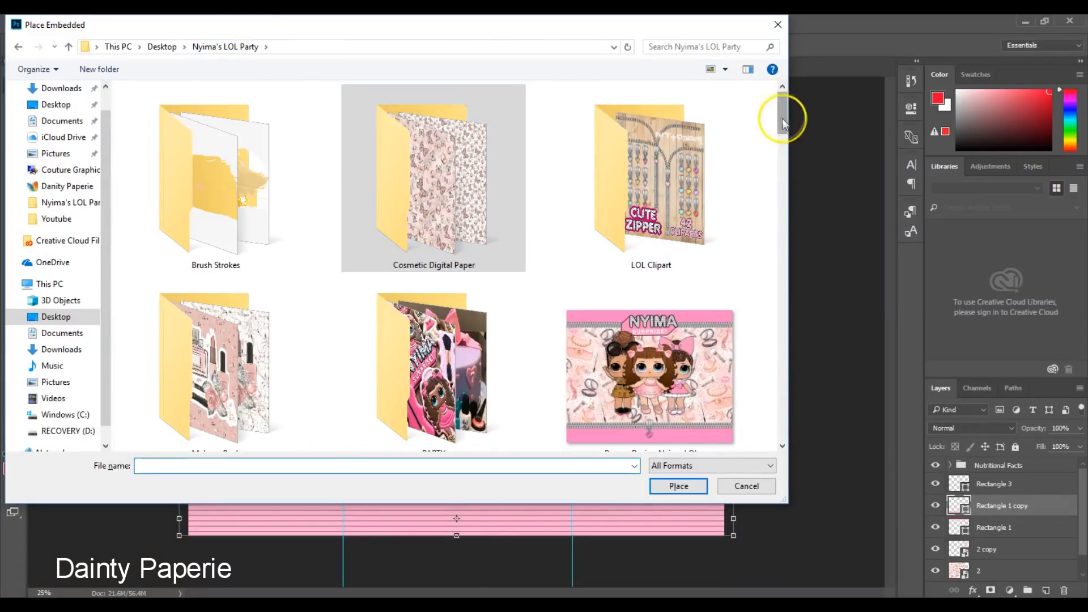
left_click_drag(782, 114, 781, 229)
left_click(447, 158)
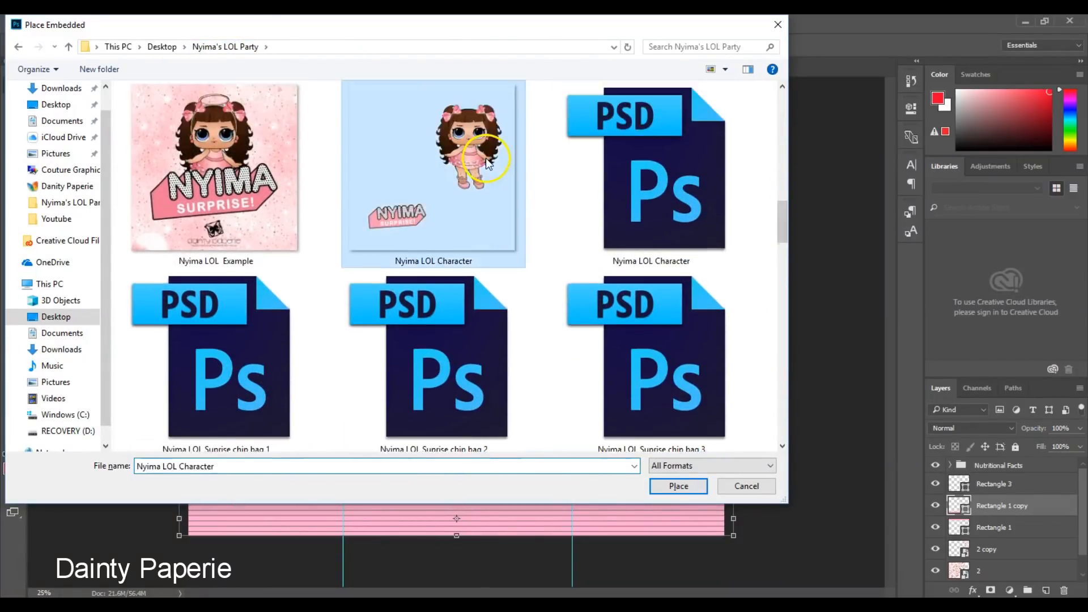
left_click(679, 485)
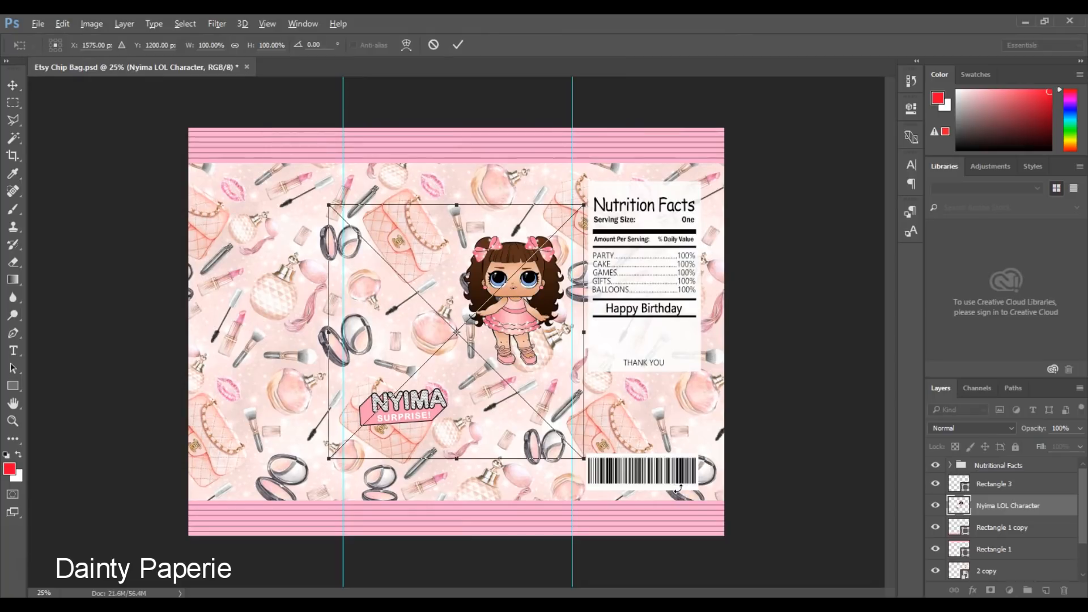
key("Return")
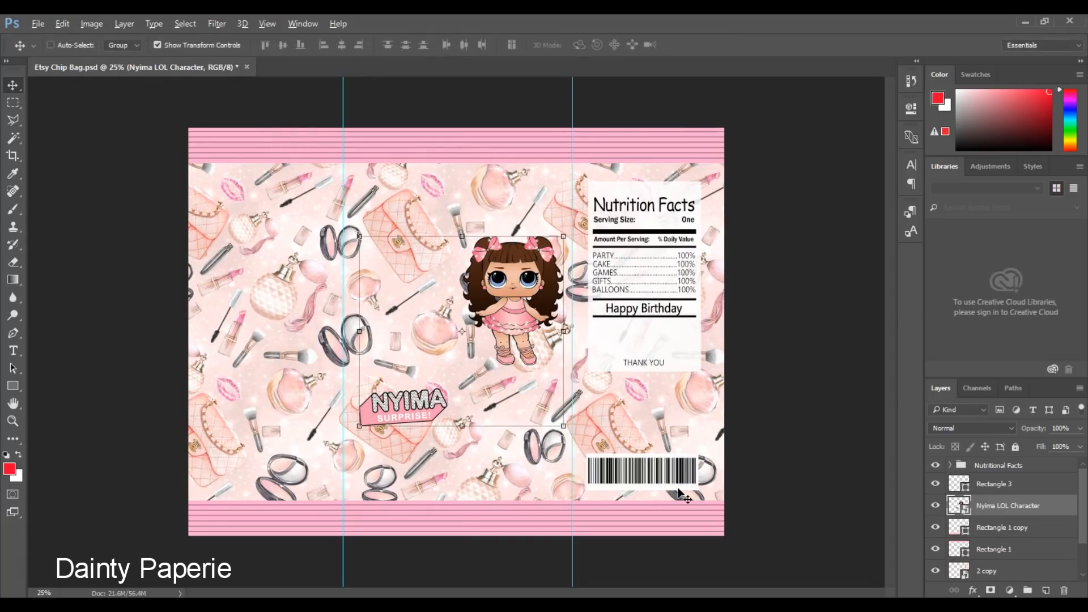
- Shift the placed character artwork slightly left and up on the bag's front panel
left_click(517, 363)
left_click_drag(519, 317, 492, 297)
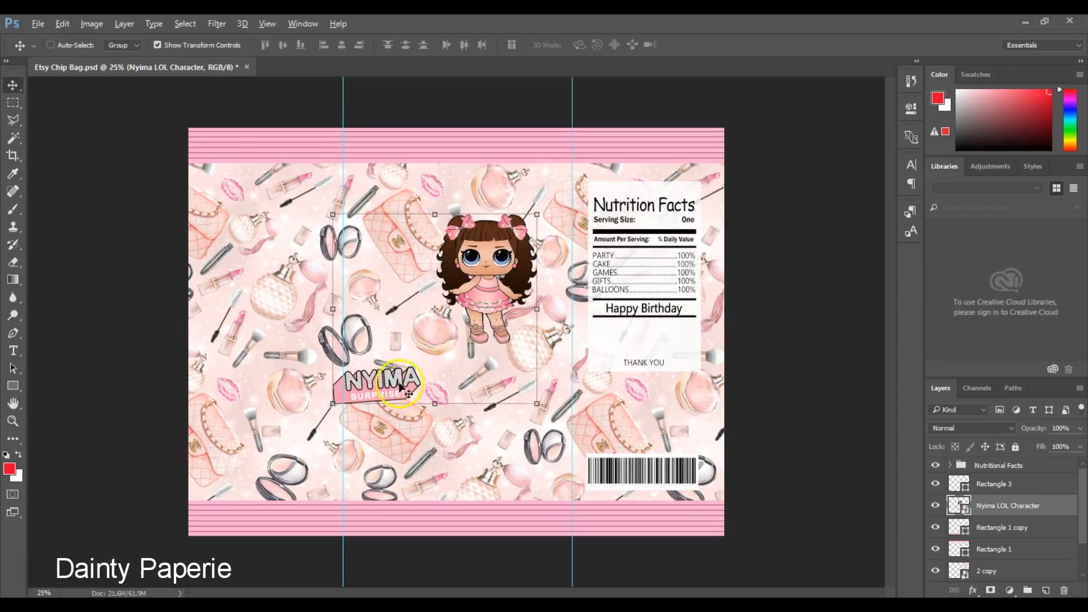
left_click(374, 393)
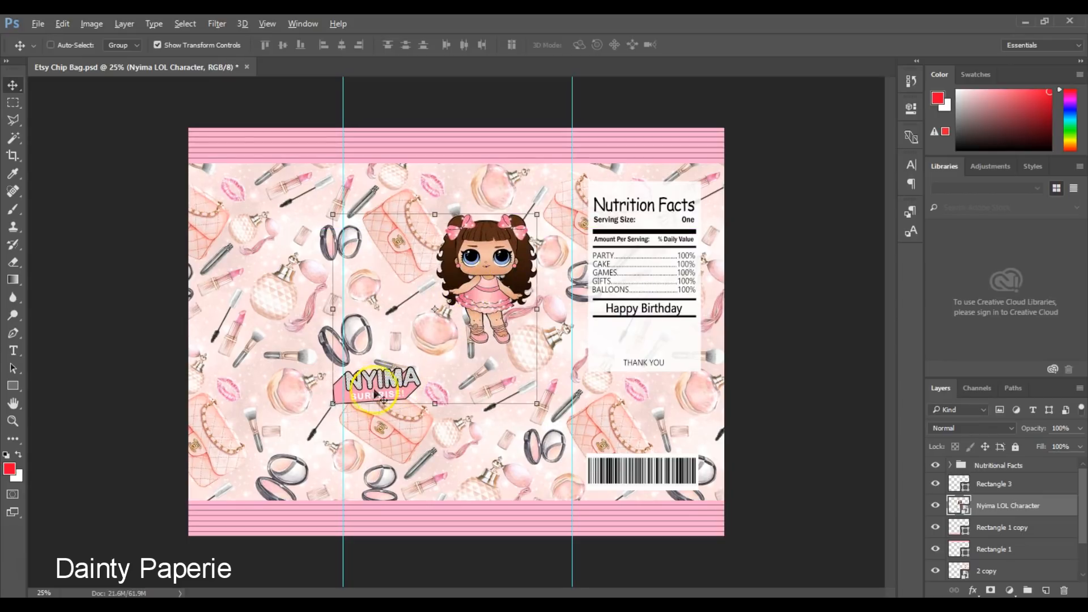
left_click_drag(371, 391, 362, 406)
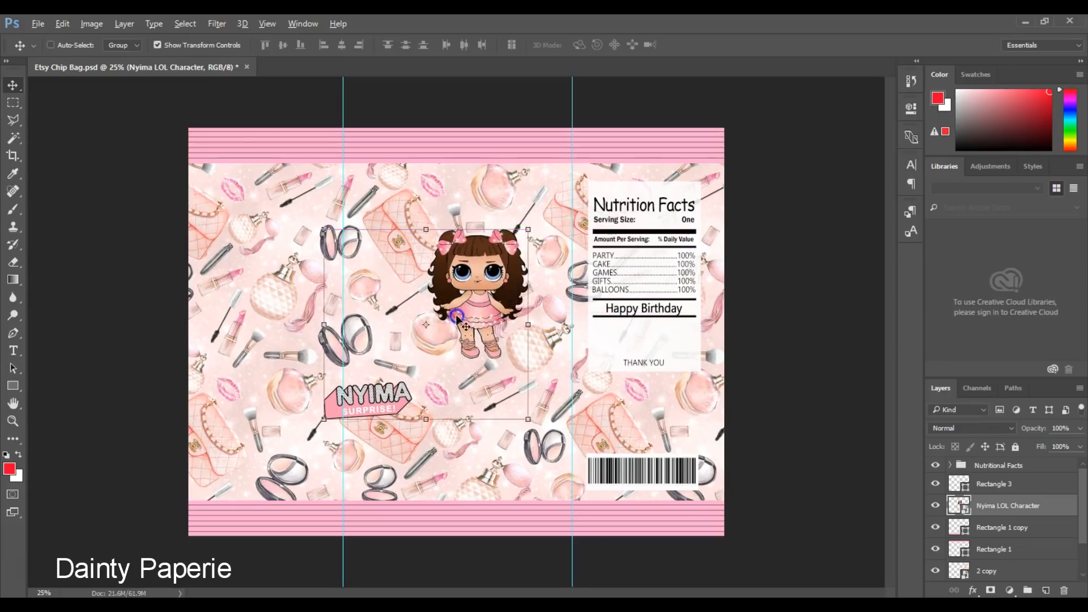
- Rasterize the LOL character smart object so the Eraser tool can work on it
left_click(13, 262)
left_click(322, 410)
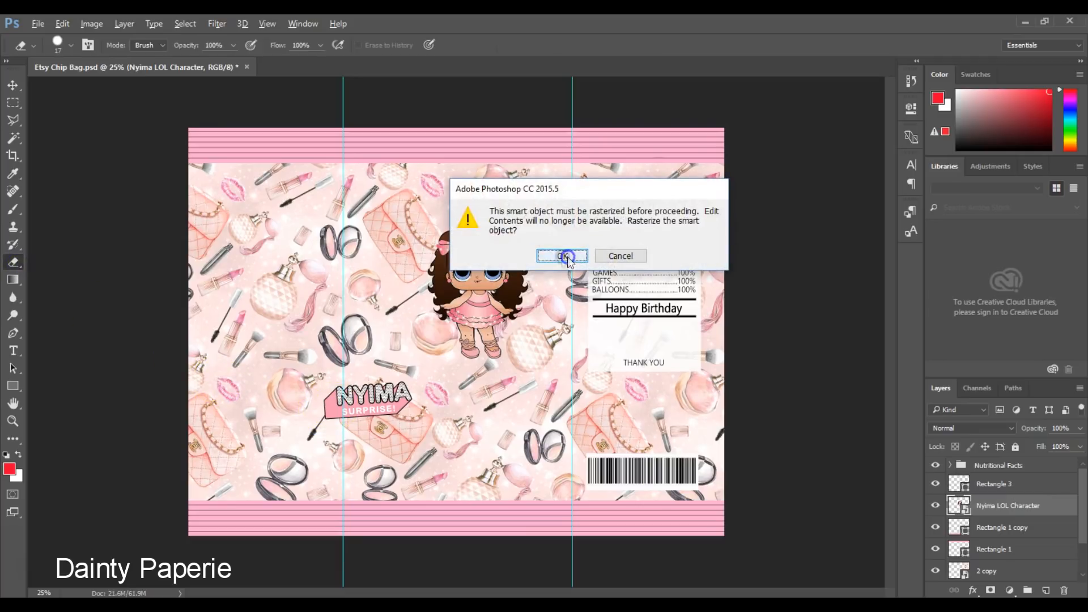
left_click(566, 257)
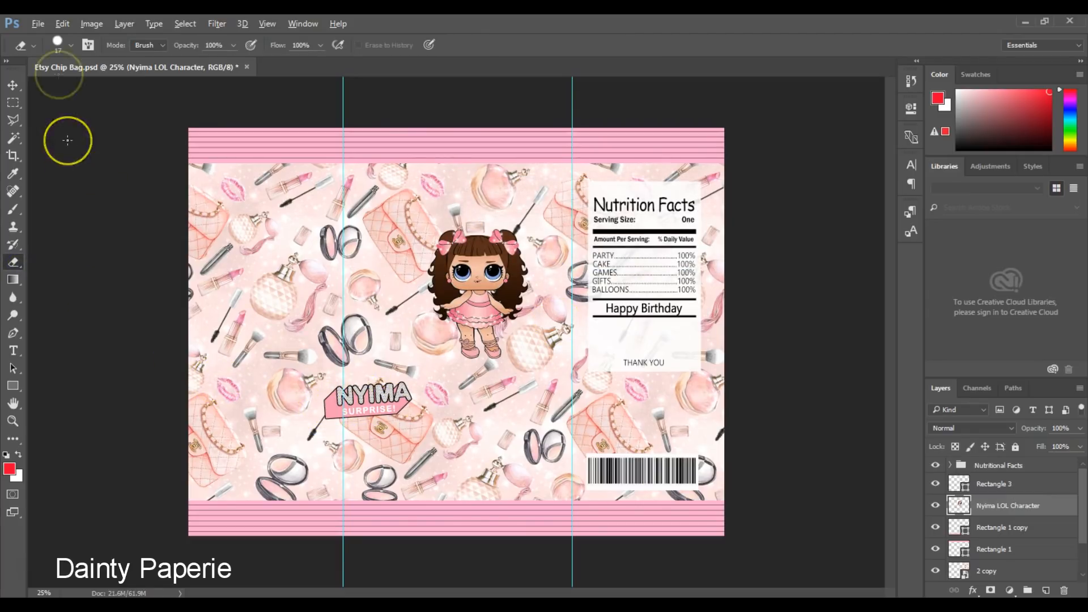
- Set the eraser brush size to 130 px and erase the name logo from the character layer
left_click(71, 45)
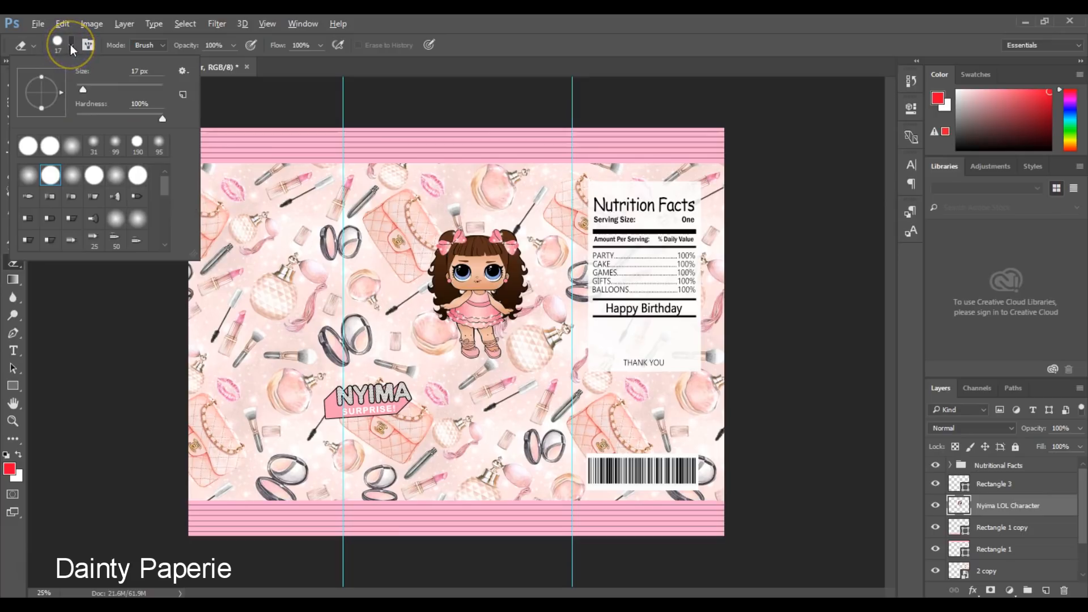
left_click(111, 87)
left_click_drag(110, 87, 126, 86)
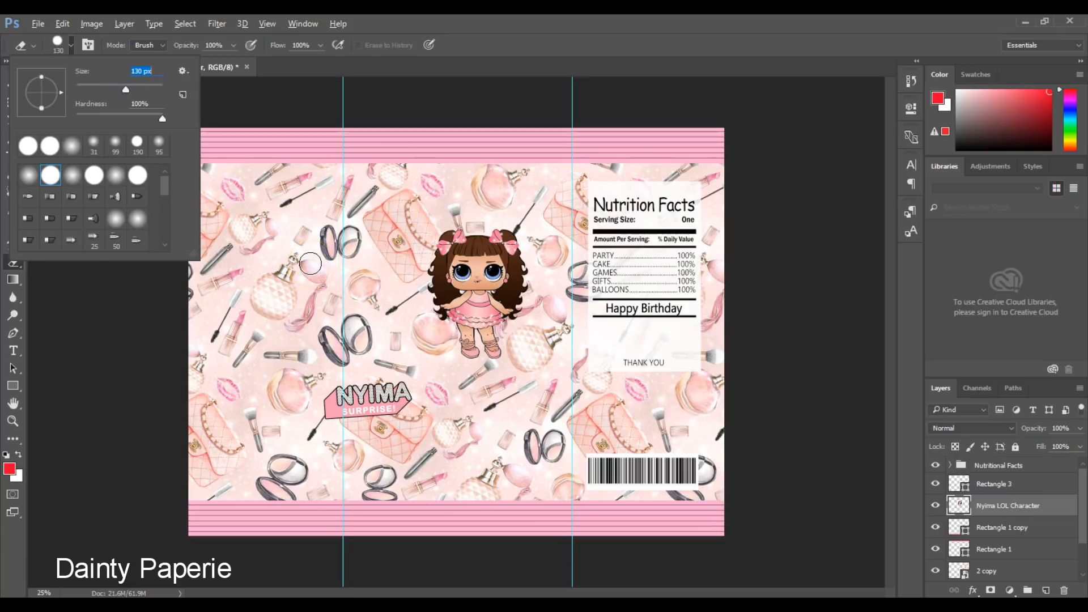
left_click(310, 263)
mouse_move(399, 394)
left_mouse_down()
mouse_move(391, 420)
mouse_move(370, 378)
mouse_move(369, 420)
mouse_move(349, 376)
mouse_move(338, 416)
mouse_move(334, 384)
mouse_move(326, 423)
left_mouse_up()
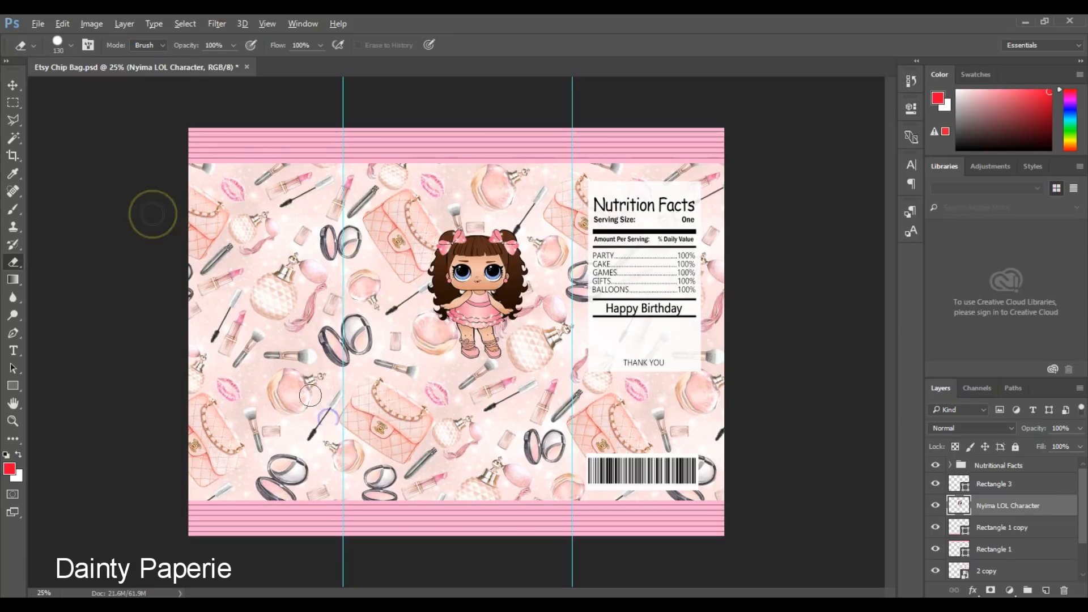
- Move the doll down and left on the front panel and scale it up proportionally to about 148%
left_click(12, 85)
left_click_drag(452, 289, 477, 321)
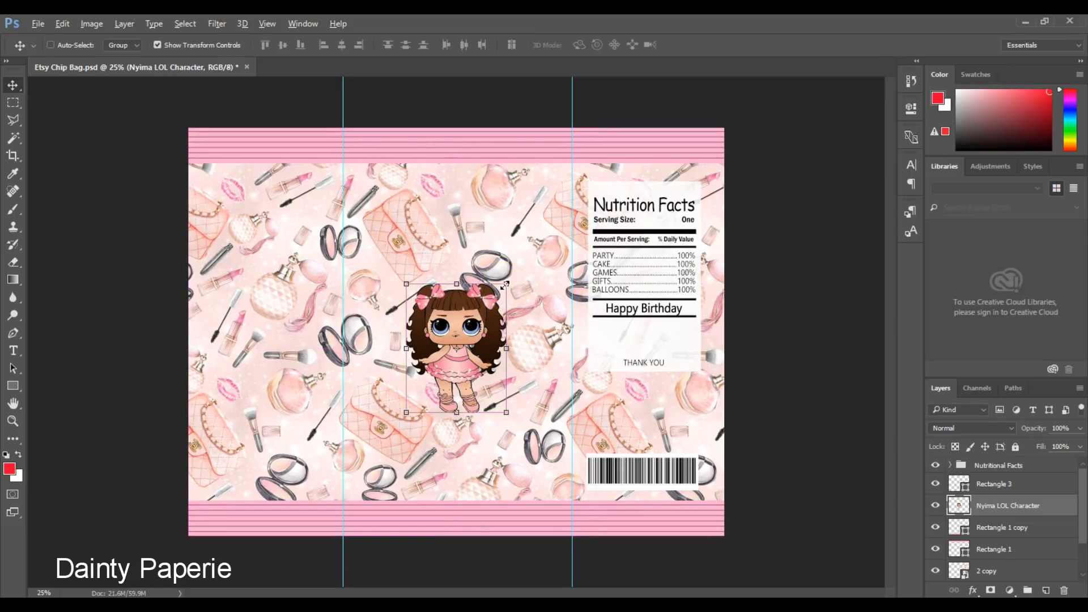
left_click_drag(505, 285, 571, 232)
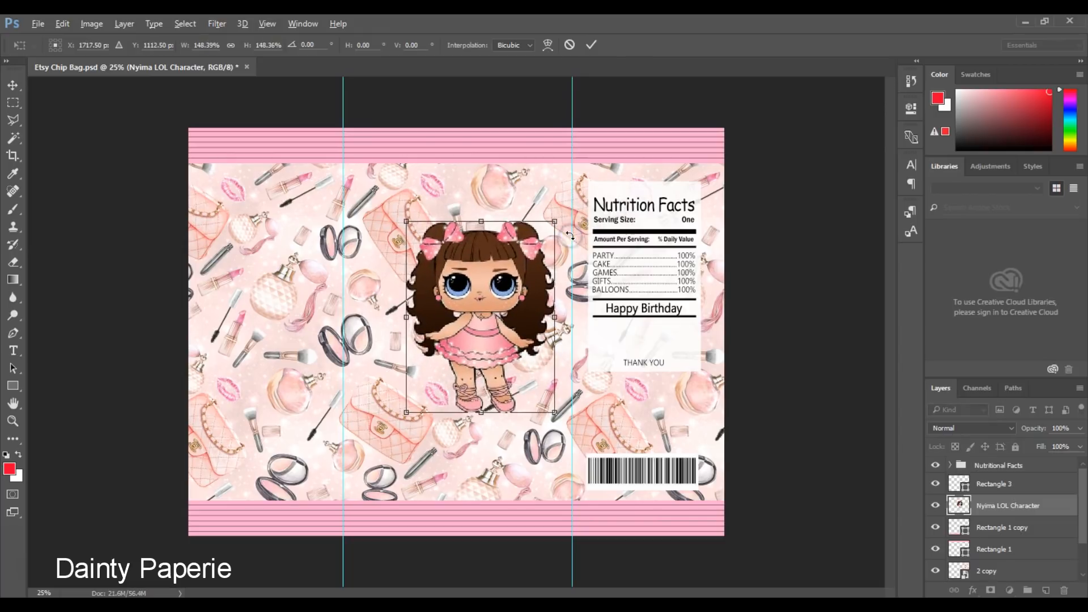
double_click(510, 278)
- Centre the enlarged doll horizontally between the two guides and raise it towards the upper band
left_click_drag(511, 282, 481, 286)
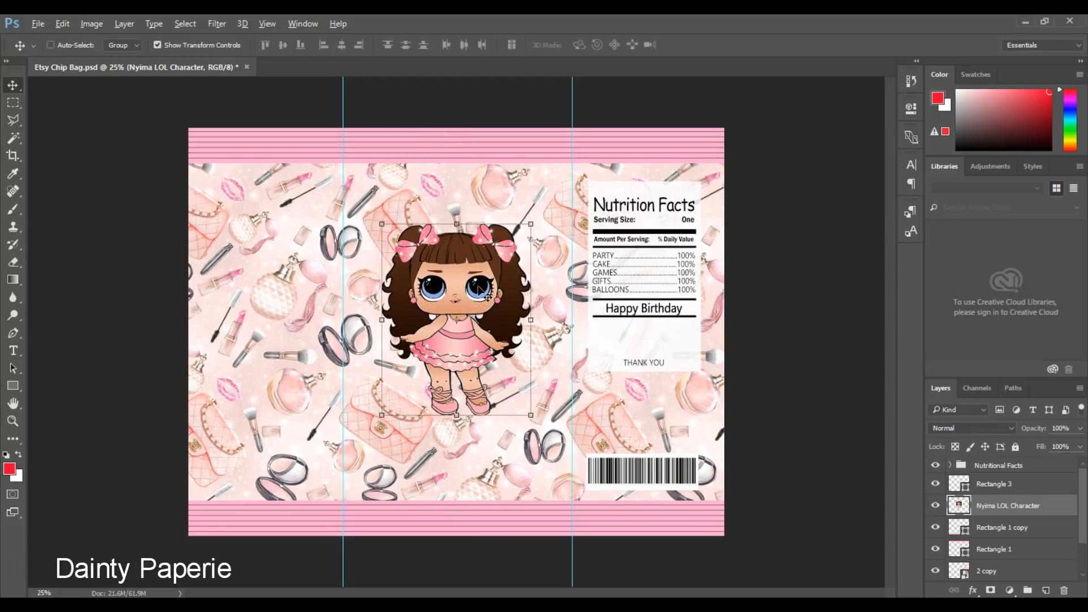
left_click_drag(477, 286, 476, 274)
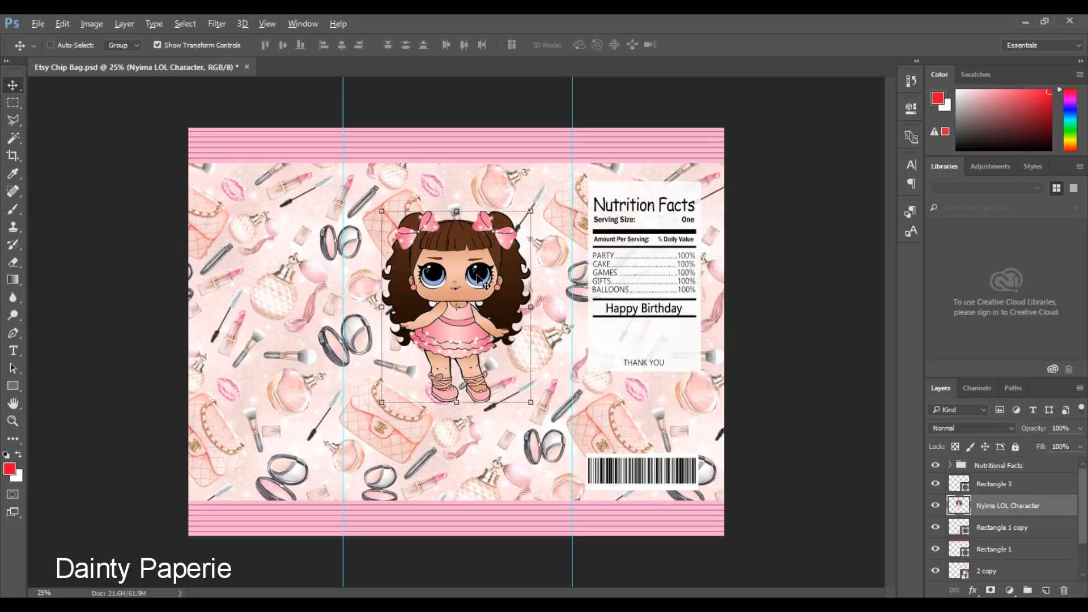
left_click_drag(477, 283, 477, 275)
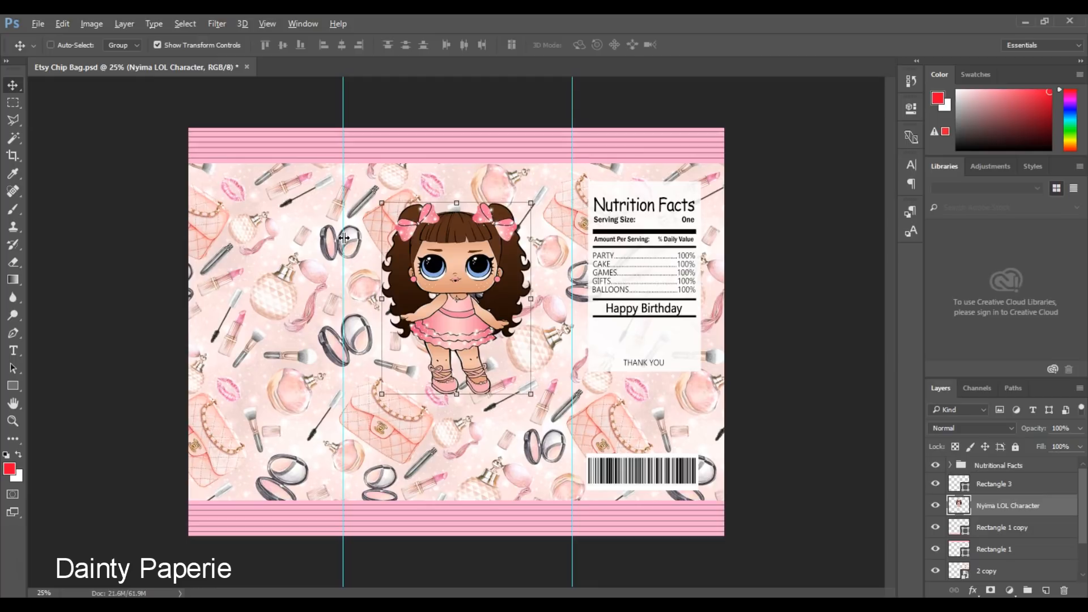
- Place the Doritos logo image 61rPJ3fJtzL._SX425_ from the Desktop as an embedded object above the doll
left_click(37, 23)
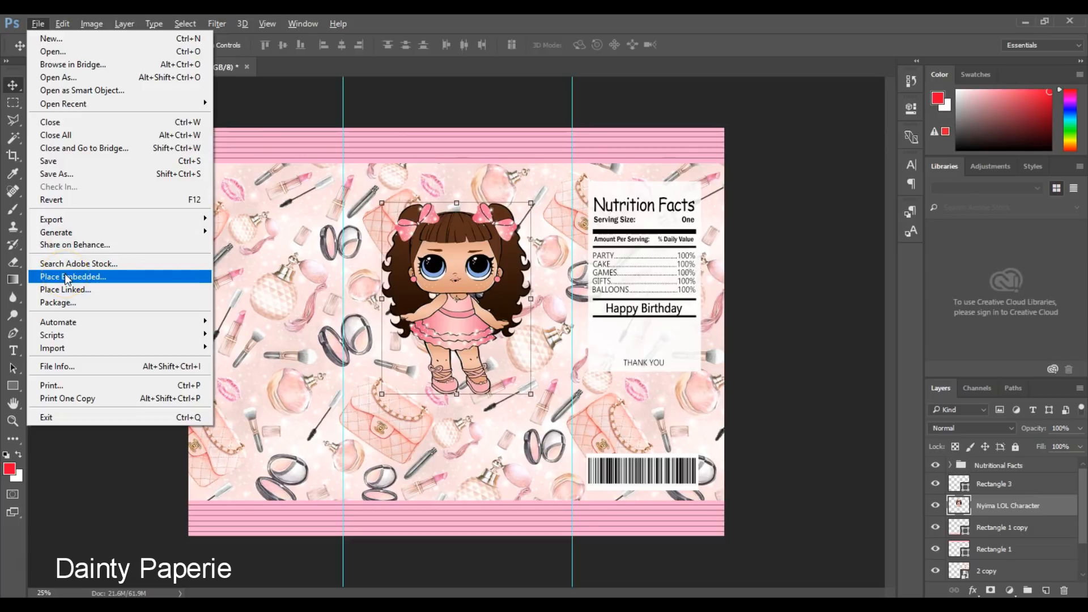
left_click(67, 276)
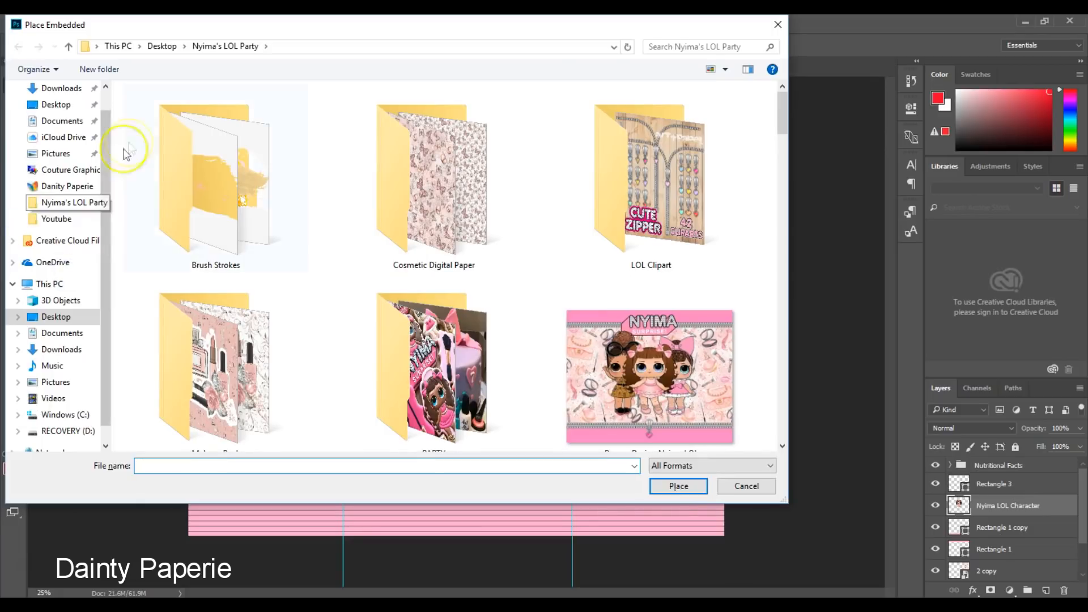
left_click(154, 46)
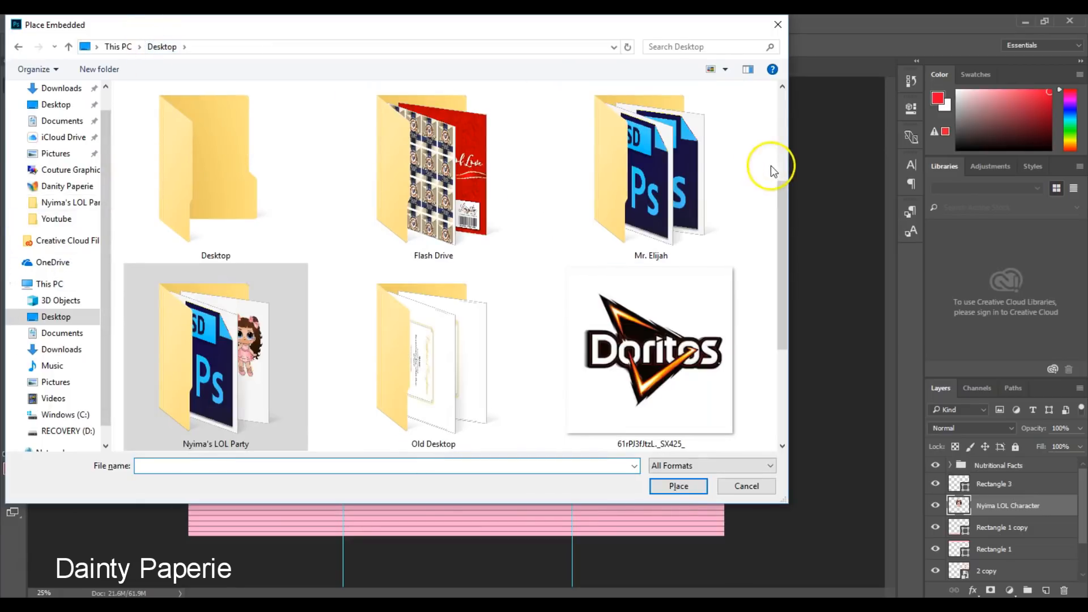
left_click_drag(781, 215, 782, 245)
left_click(718, 259)
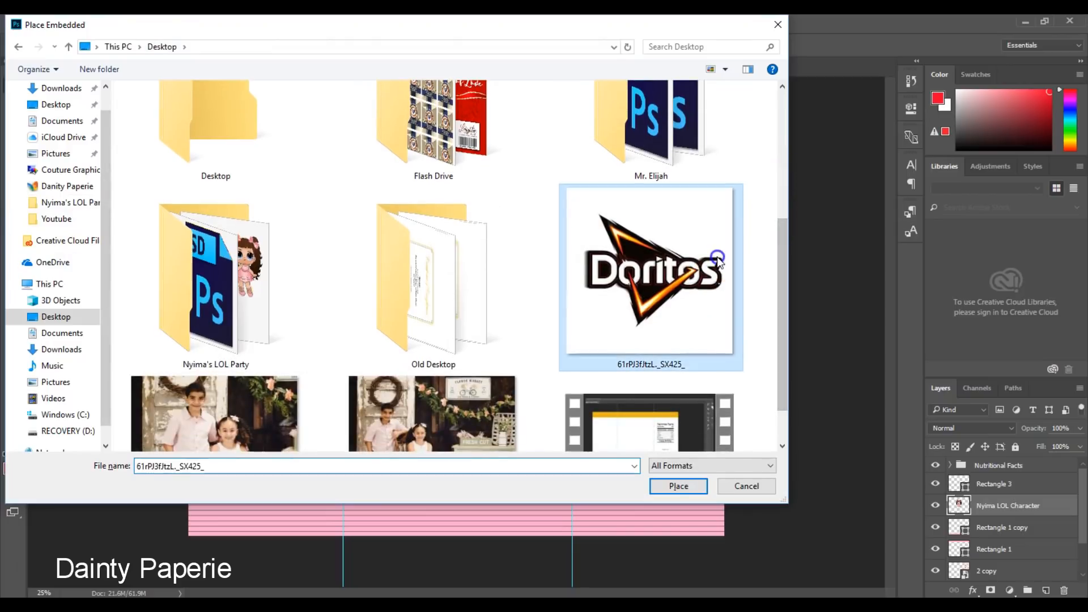
left_click(680, 486)
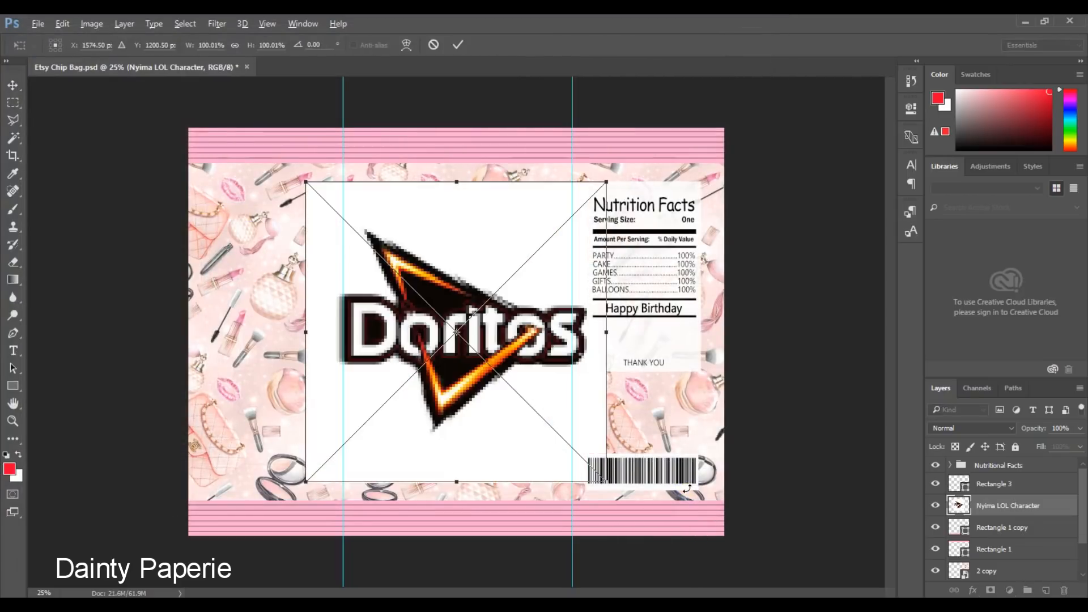
key("Return")
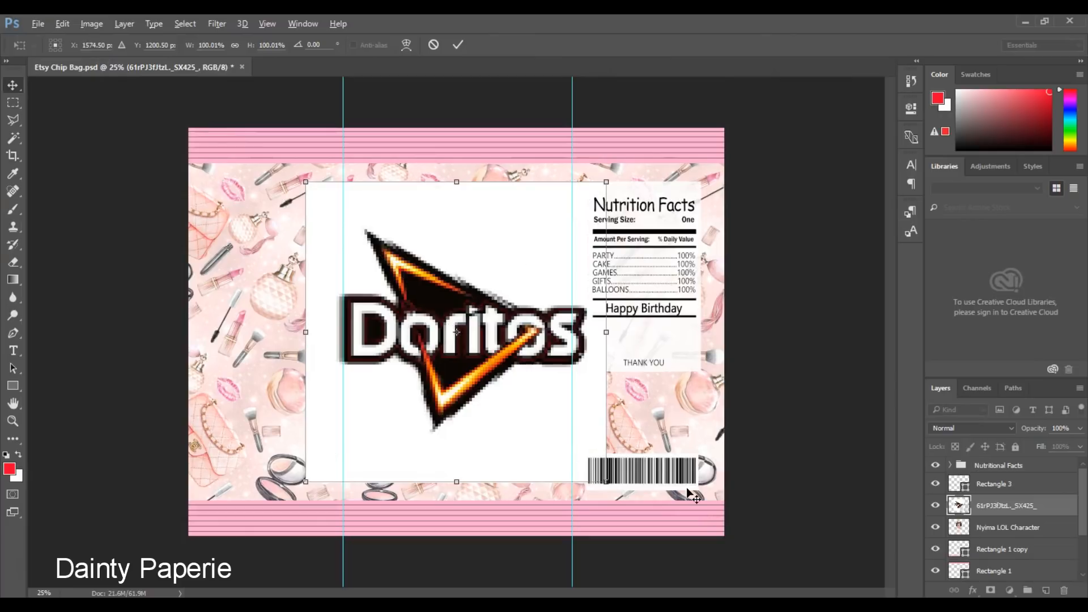
left_click(589, 397)
- Nudge the placed Doritos logo up and down on the front panel to try out its position
mouse_move(547, 305)
left_mouse_down()
mouse_move(536, 297)
mouse_move(547, 298)
left_mouse_up()
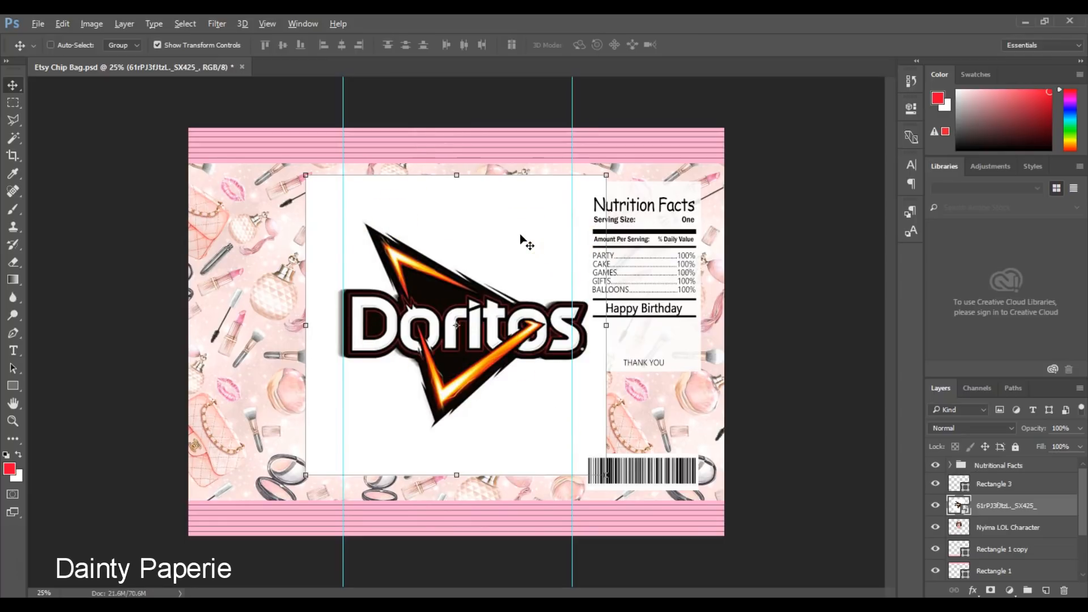
mouse_move(520, 238)
left_mouse_down()
mouse_move(517, 270)
mouse_move(517, 257)
left_mouse_up()
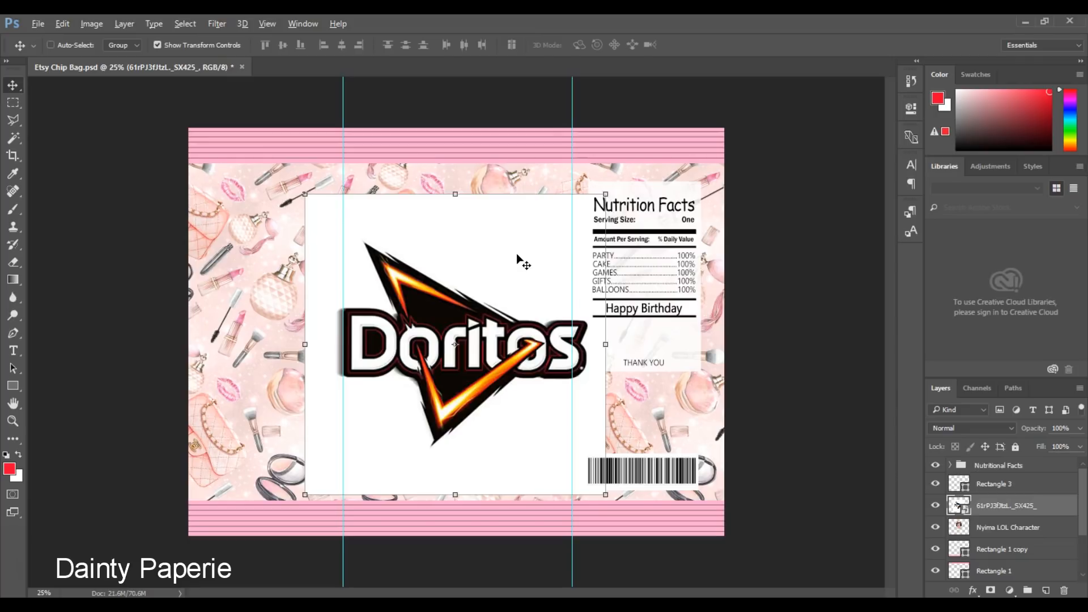
left_click_drag(516, 254, 514, 248)
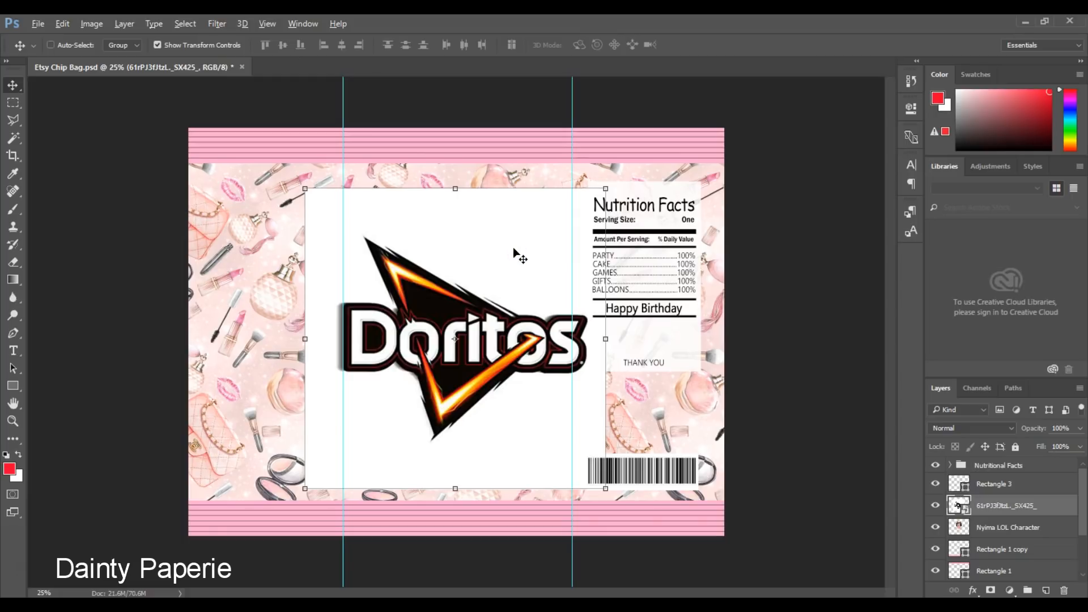
left_click_drag(513, 248, 491, 249)
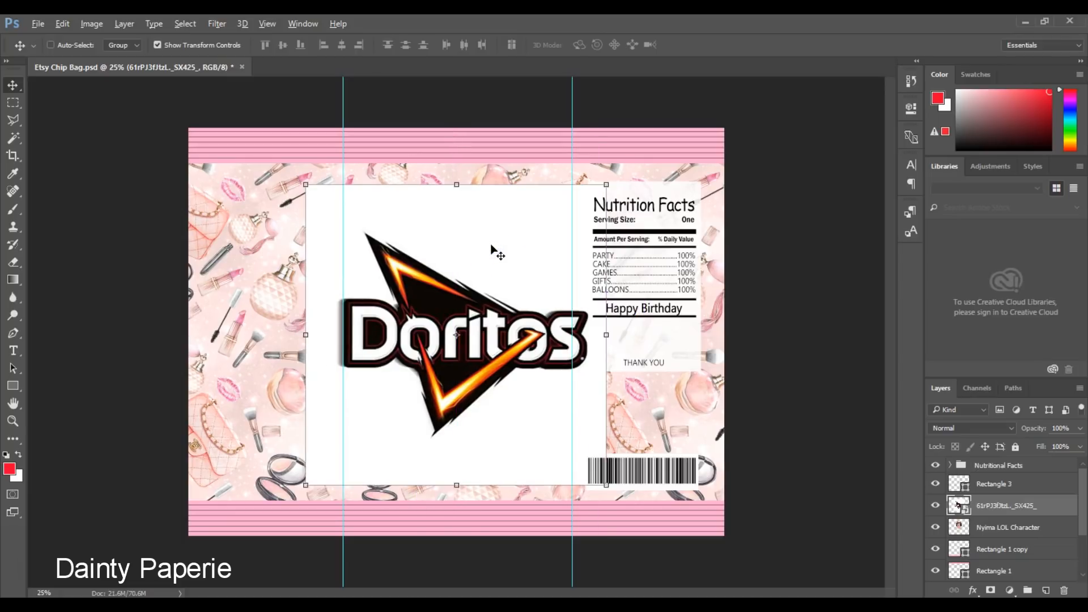
- Try to delete the white background of the Doritos smart object using a Magic Wand selection at tolerance 50
left_click(11, 145)
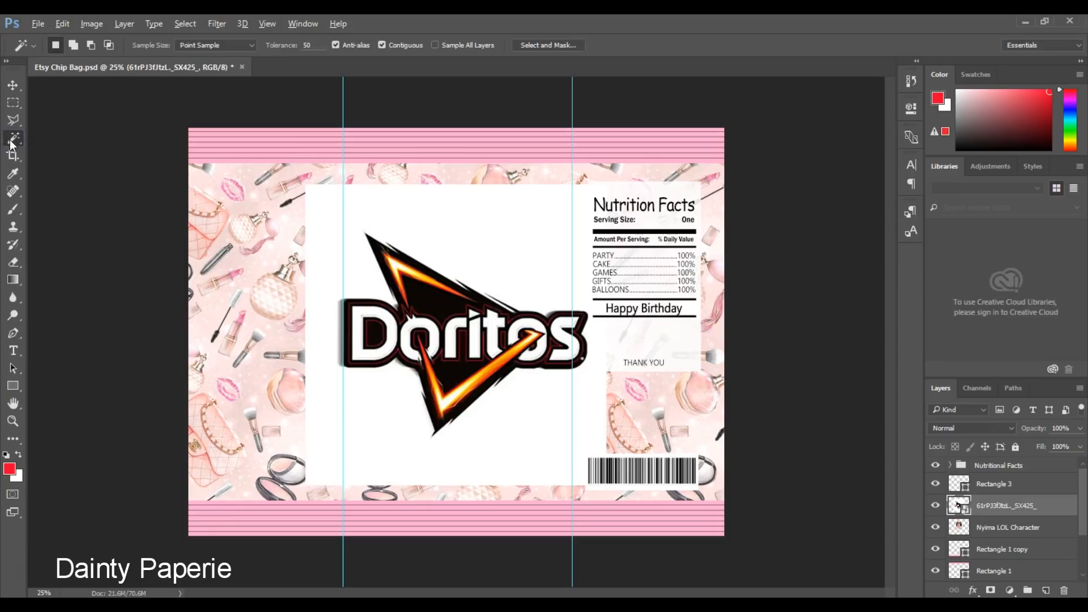
left_click(427, 226)
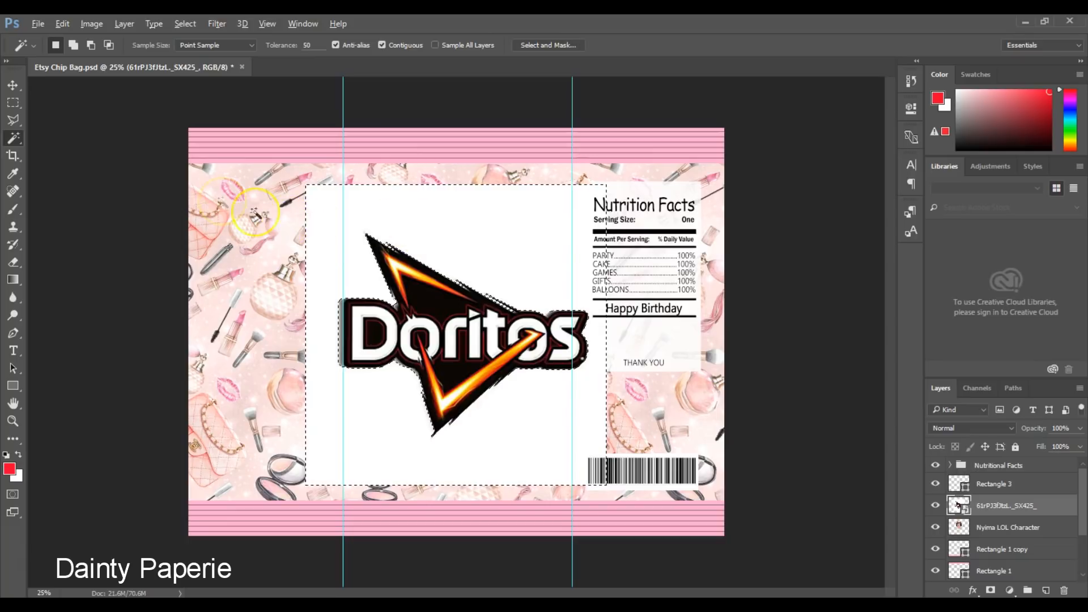
key("ctrl+d")
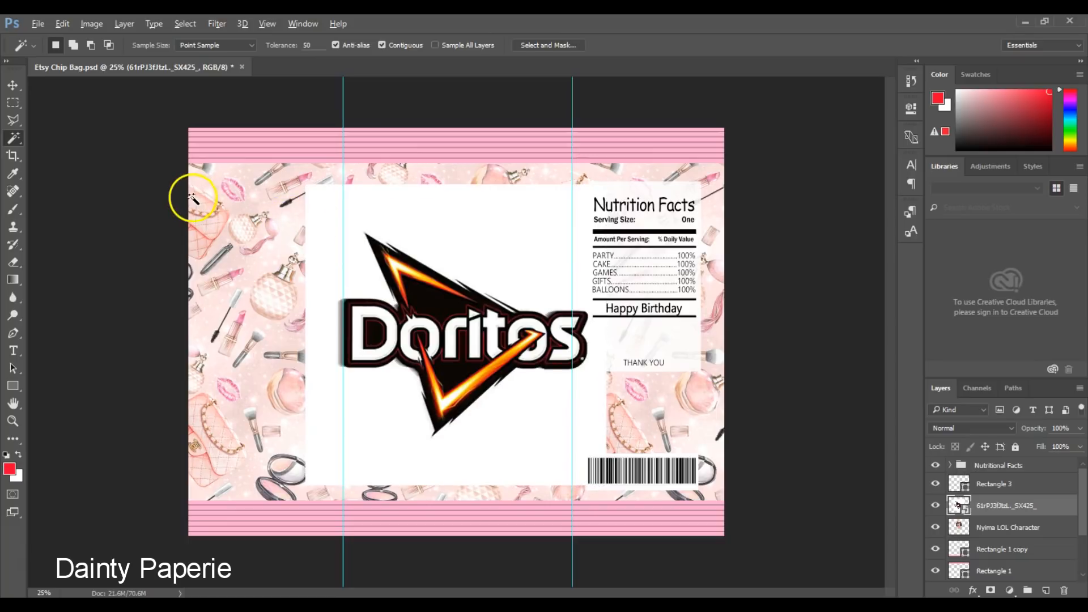
left_click(16, 145)
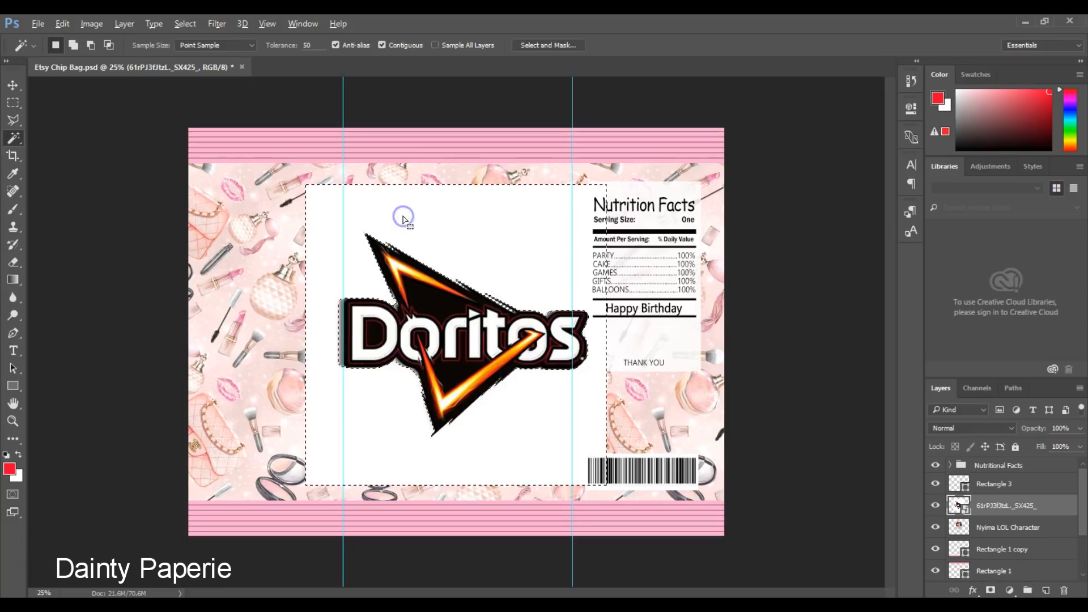
left_click(402, 216)
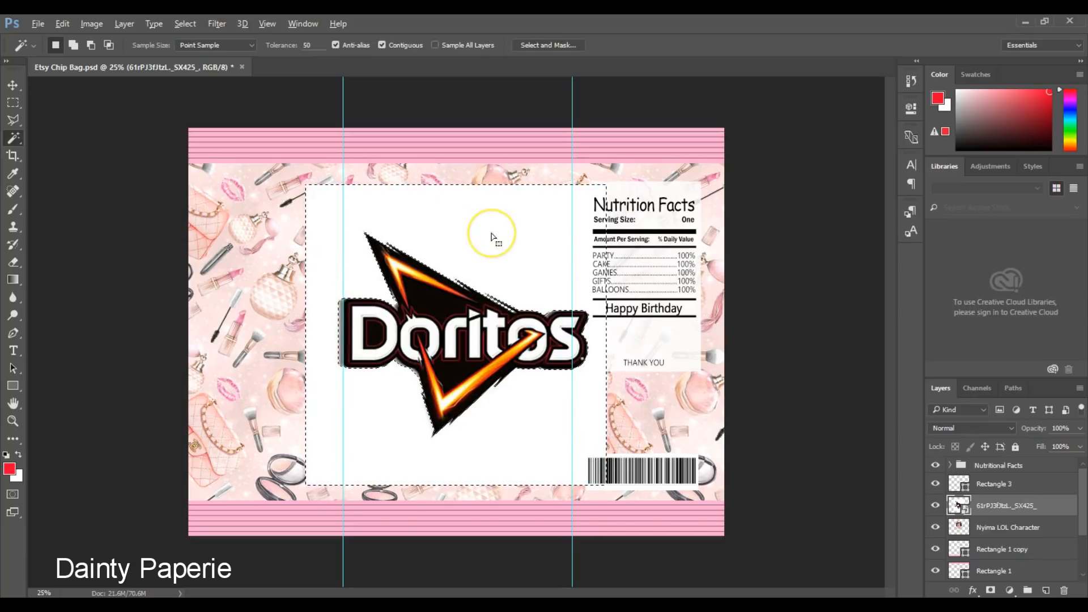
key("Delete")
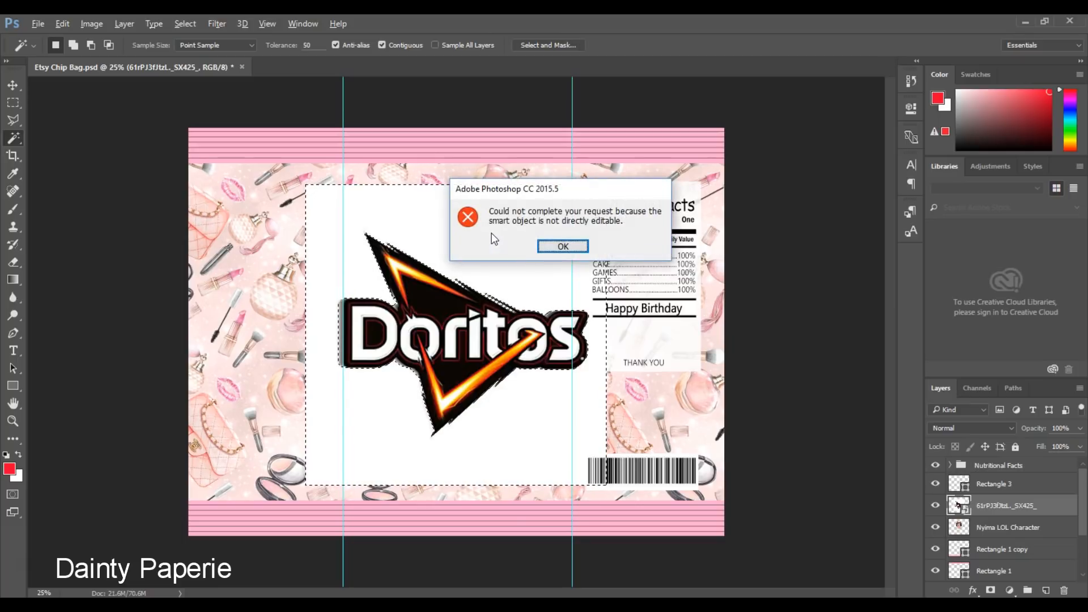
key("Return")
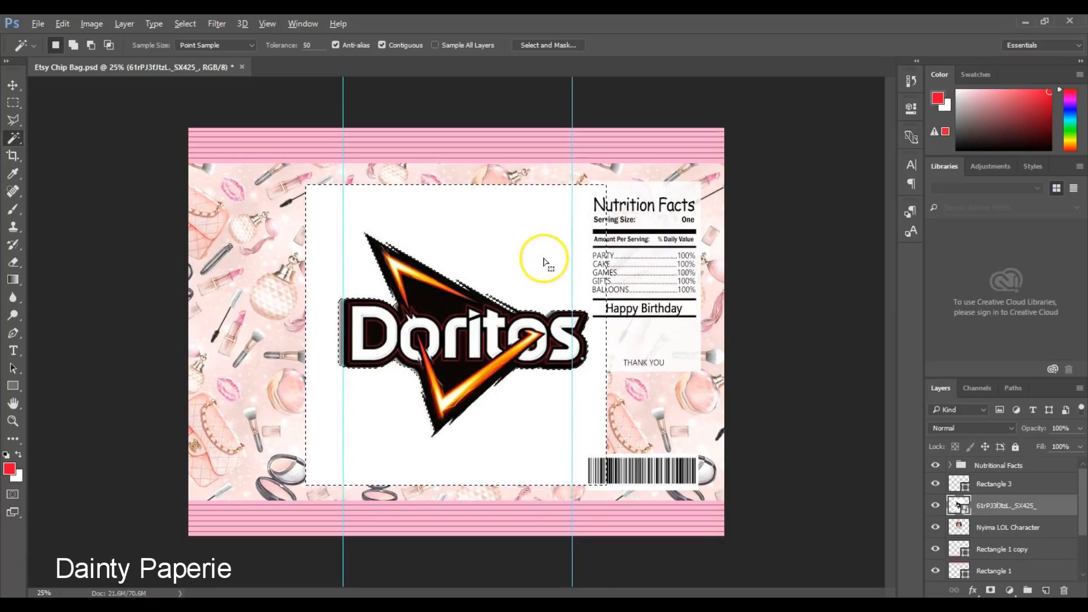
key("ctrl+d")
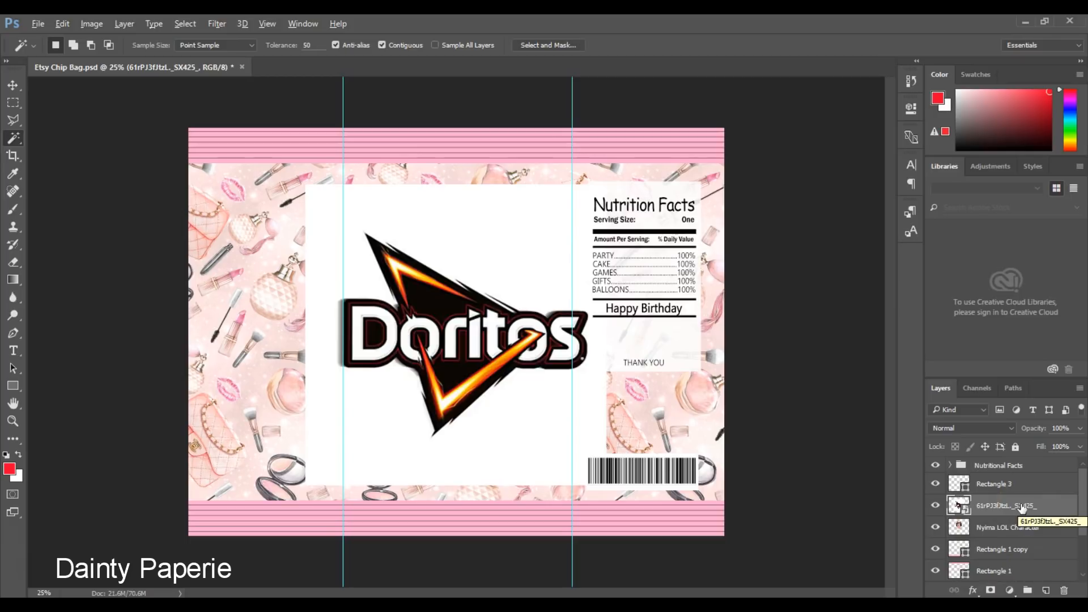
- Rasterize the Doritos logo layer so its pixels can be edited directly
right_click(986, 508)
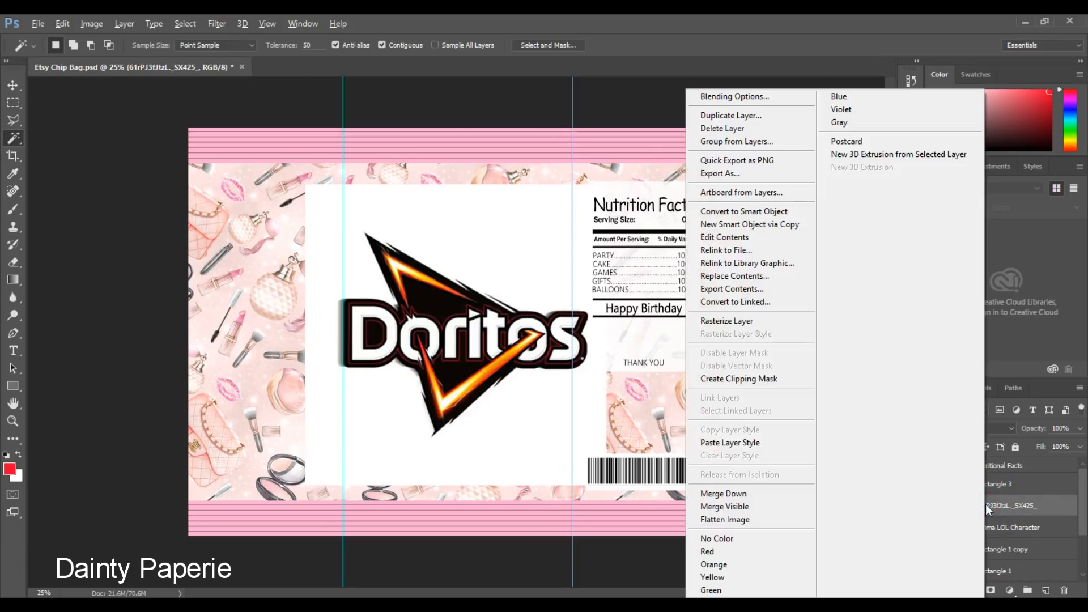
left_click(733, 326)
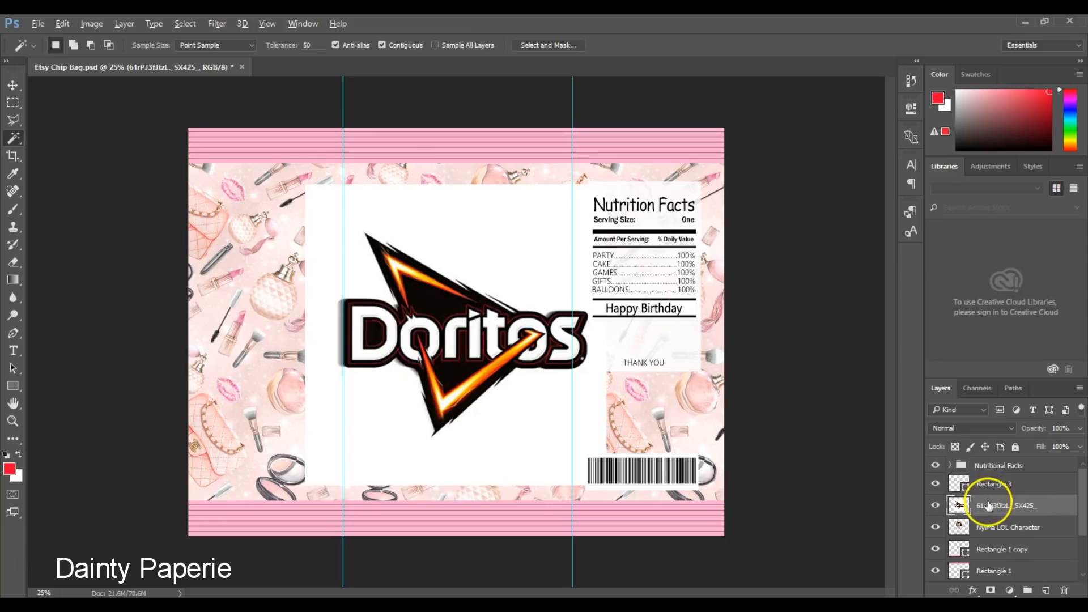
right_click(988, 508)
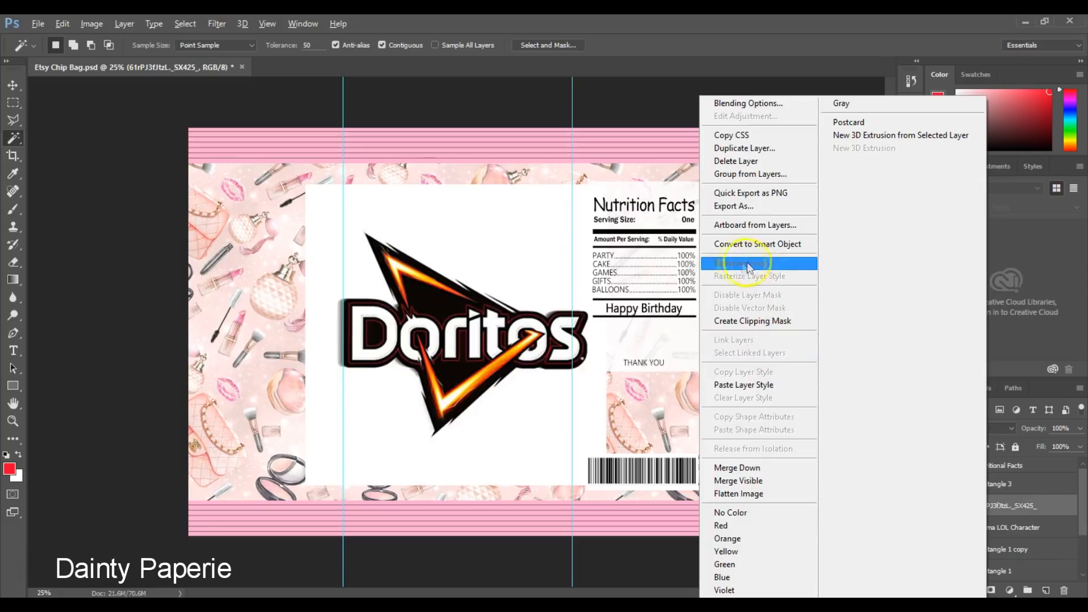
left_click(715, 264)
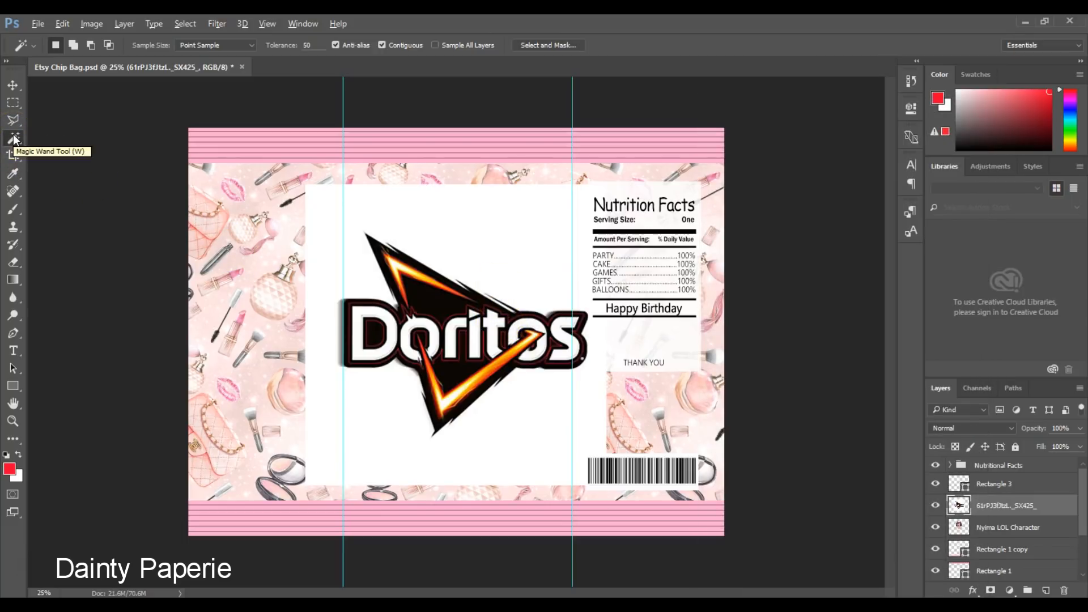
- Select the white background around the Doritos logo with the Magic Wand, delete it and clear the selection
left_click(14, 139)
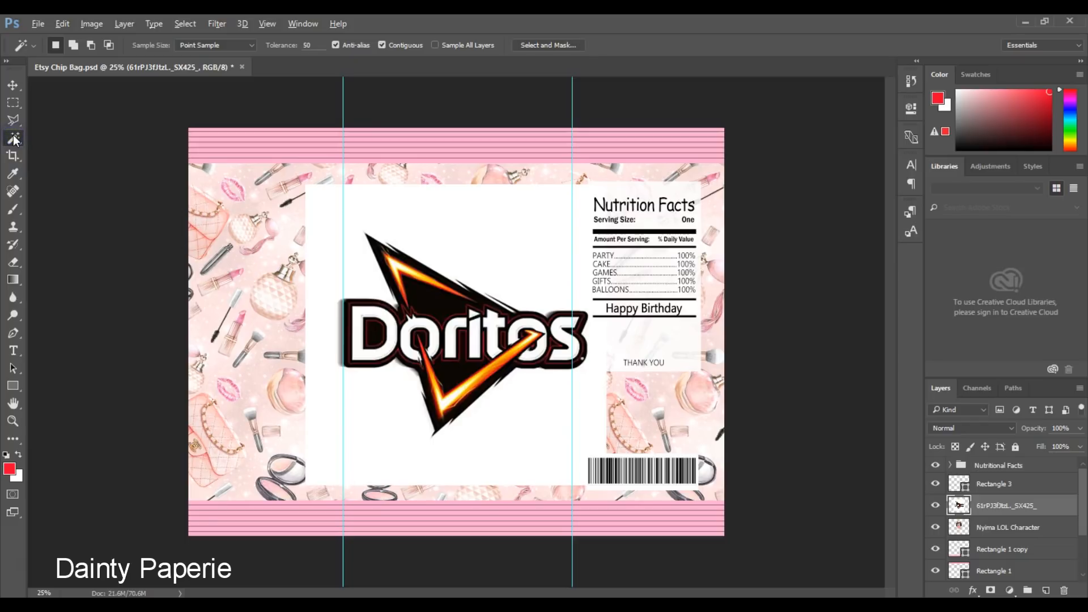
left_click(327, 229)
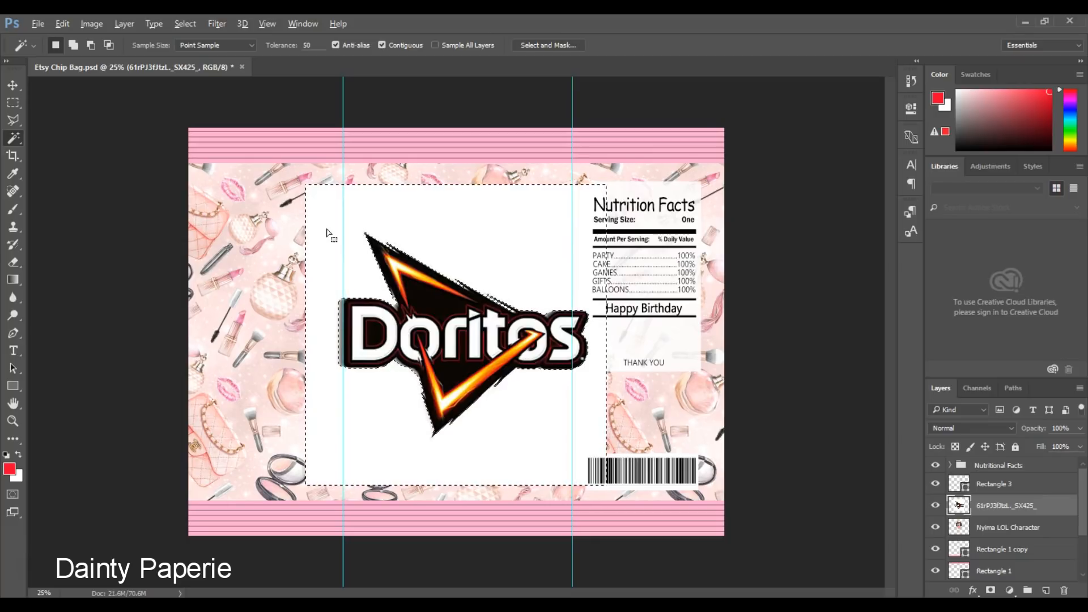
key("Delete")
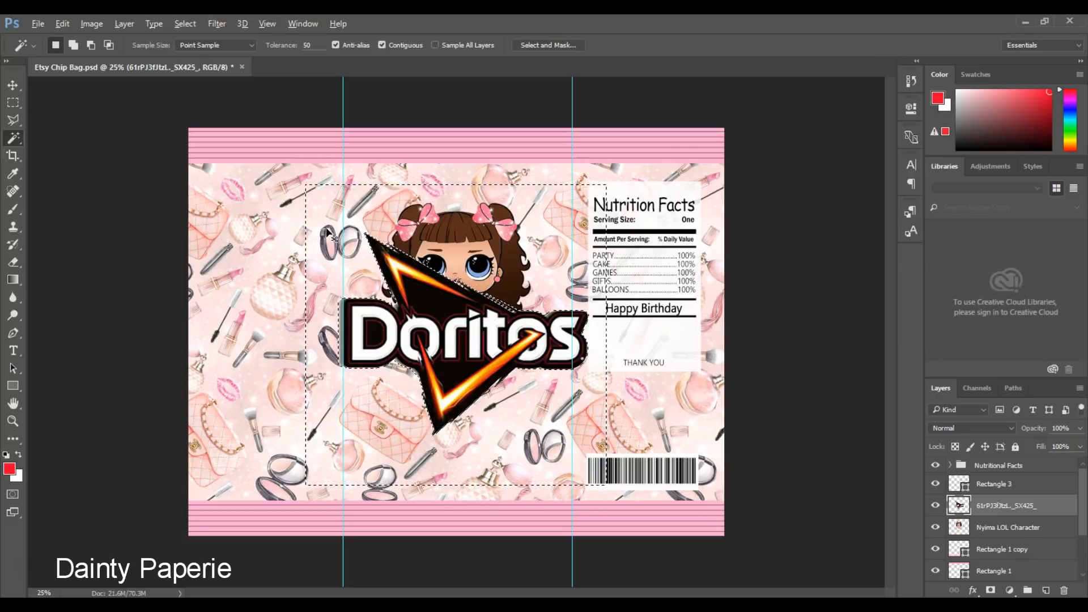
key("ctrl+d")
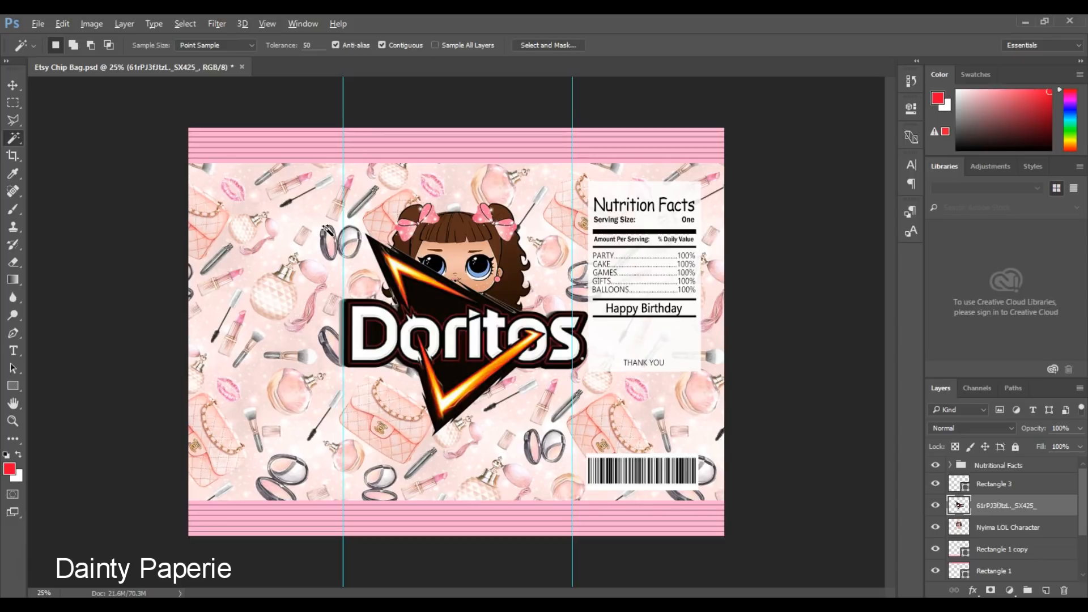
left_click(191, 207)
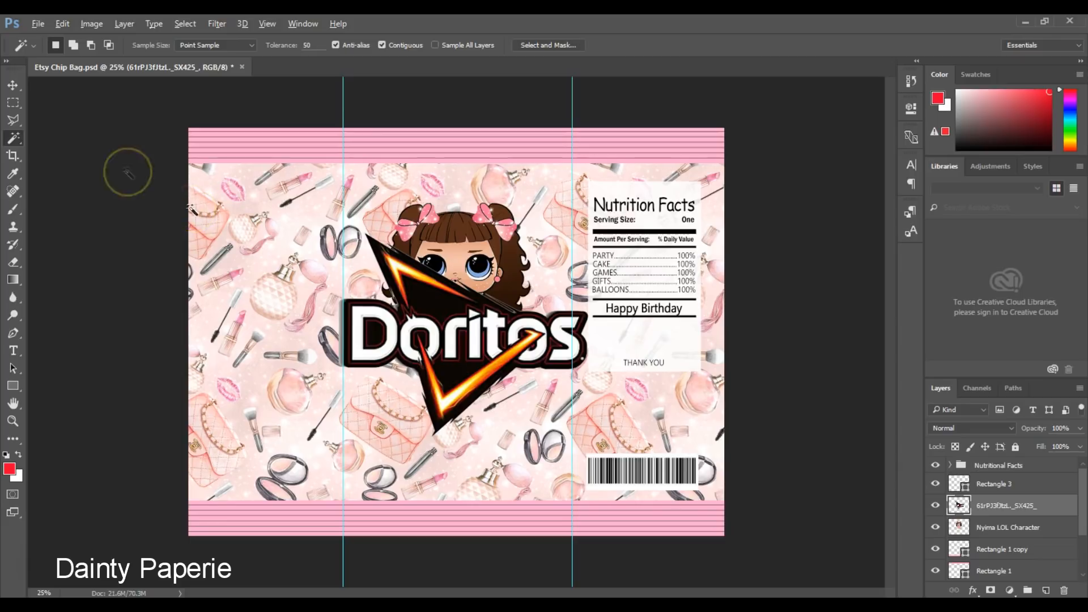
- Move the Doritos logo down over the doll's body and shift it slightly to the right
left_click(13, 85)
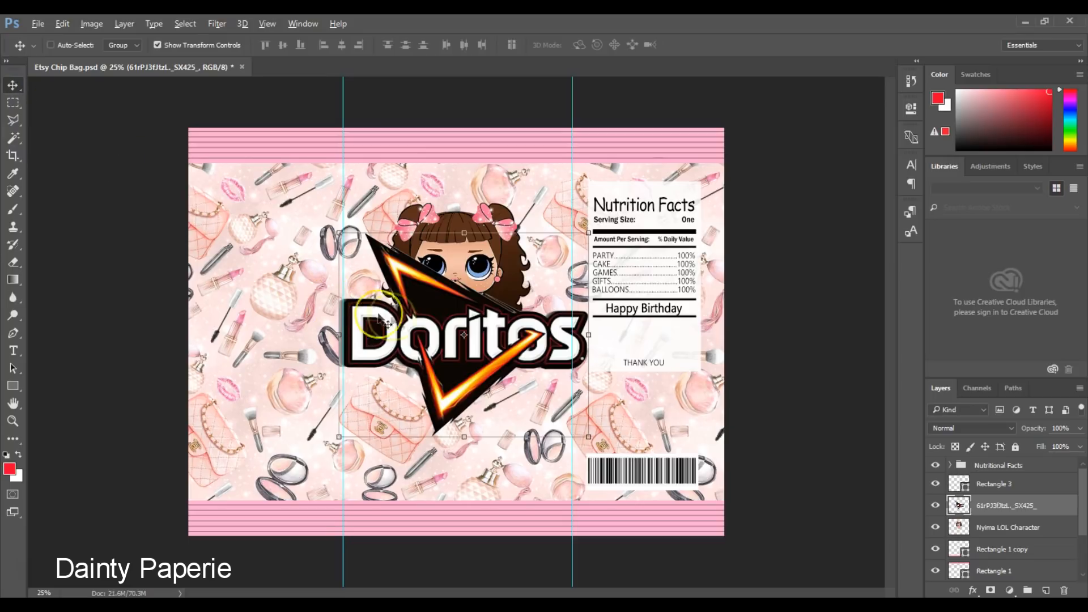
left_click_drag(401, 319, 400, 351)
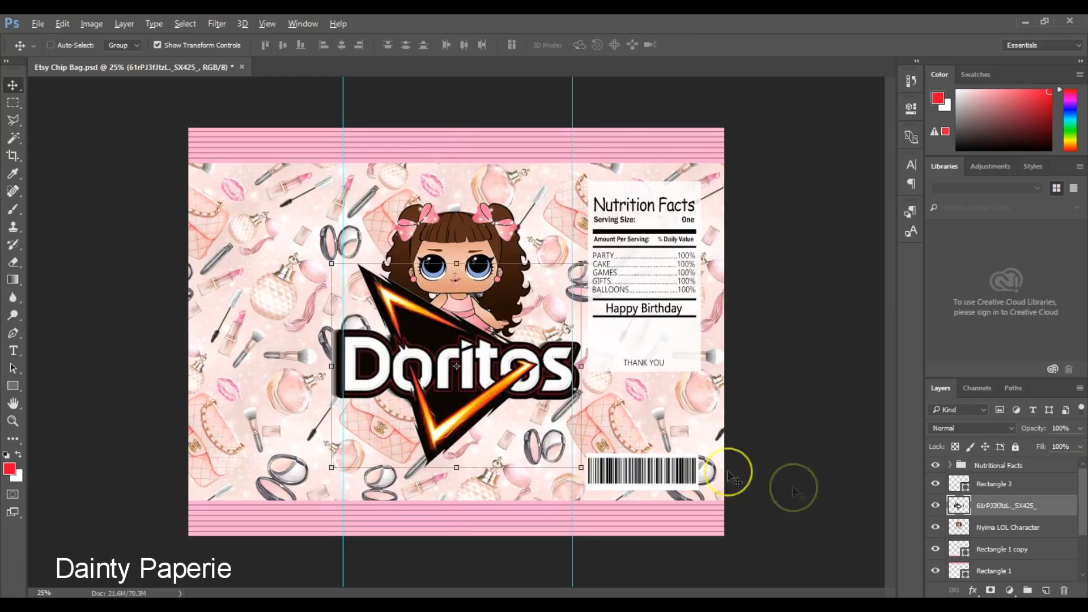
left_click(990, 528)
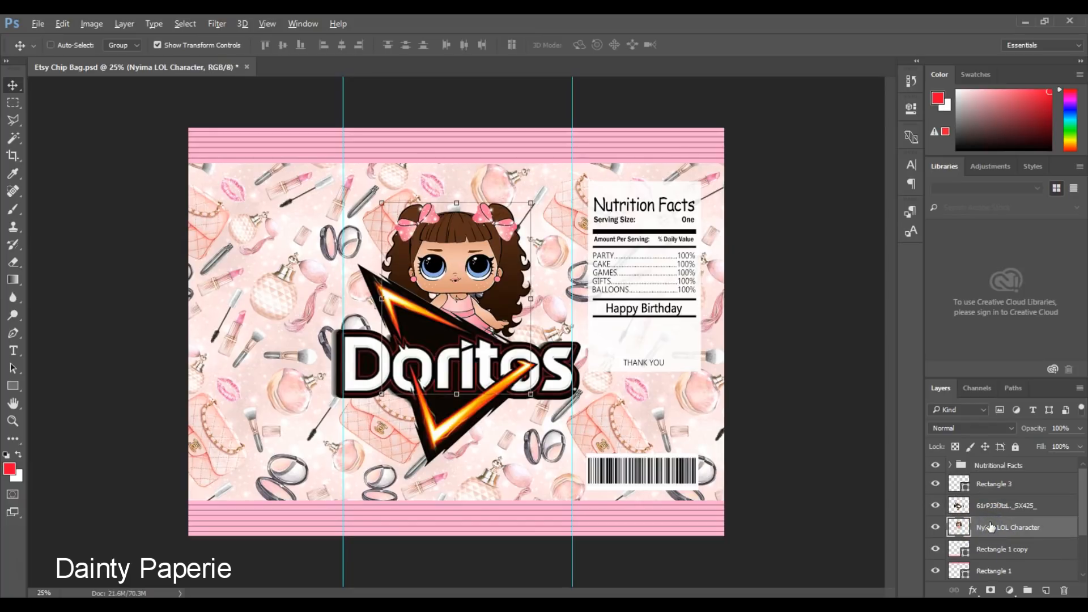
left_click(959, 504)
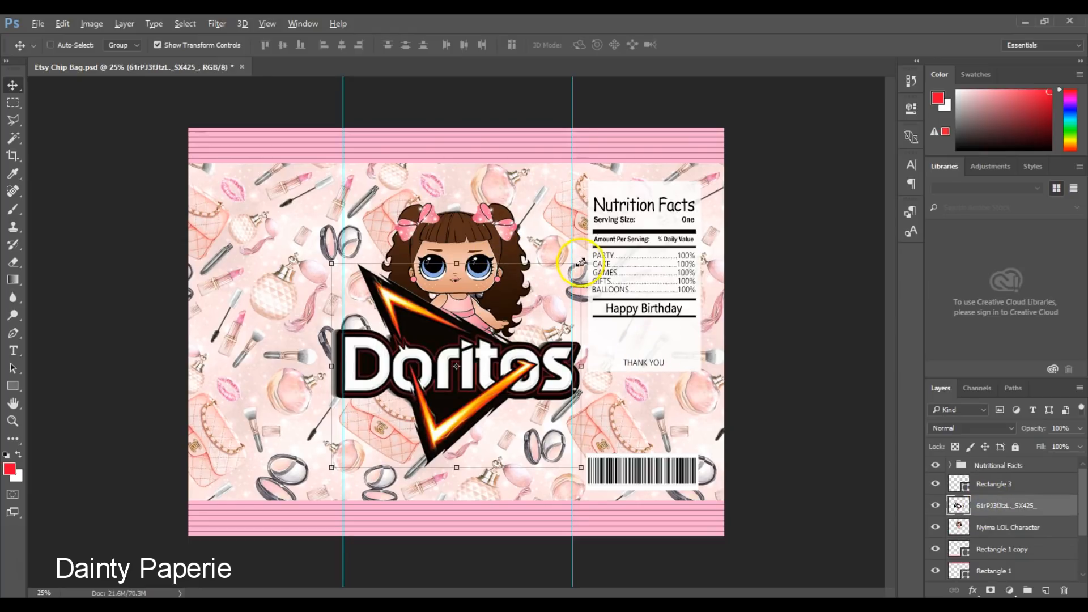
left_click_drag(508, 355, 528, 357)
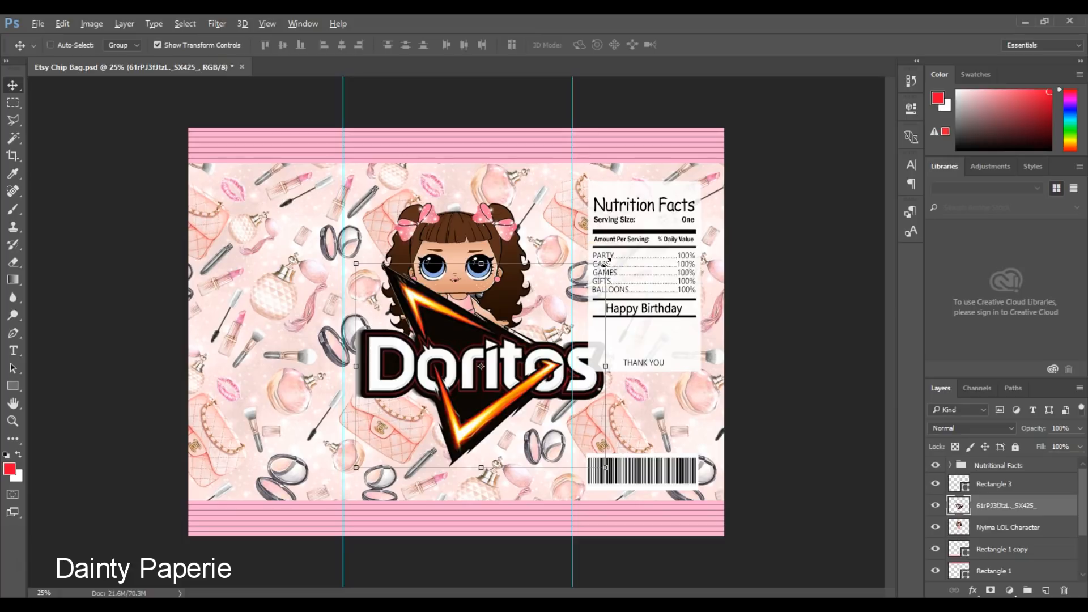
- Scale the Doritos logo down proportionally to fit between the guides and centre it over the doll's body
key("ctrl")
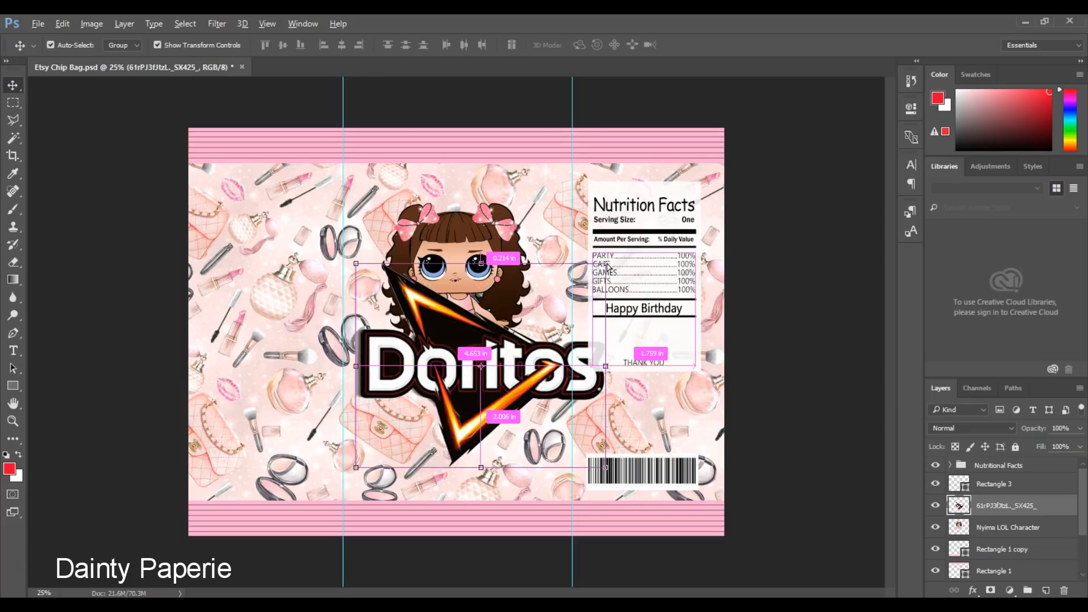
left_click_drag(605, 263, 571, 329)
key("Return")
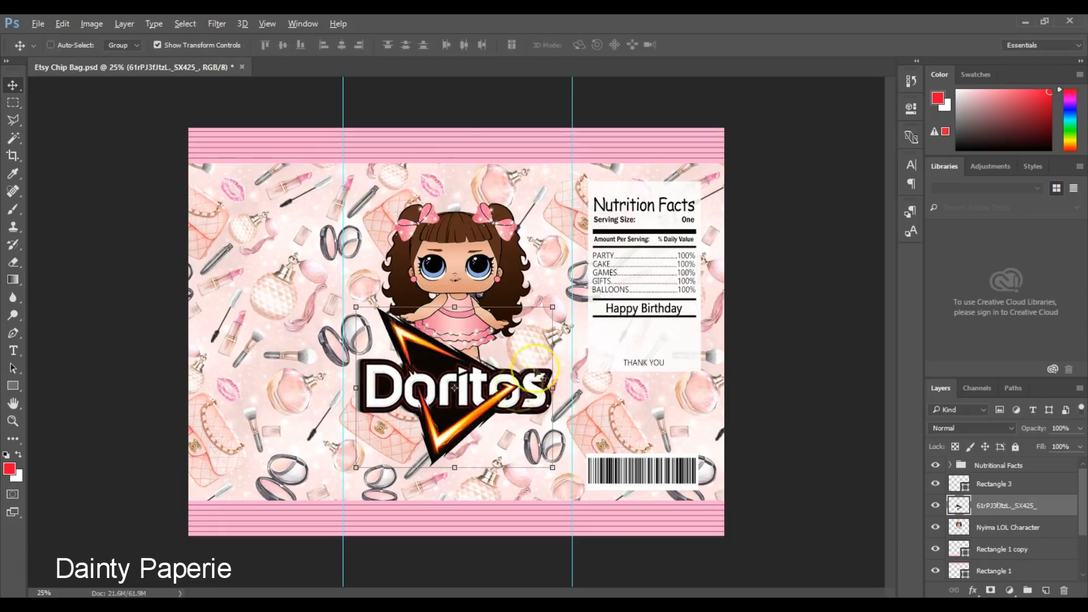
left_click_drag(512, 397, 512, 365)
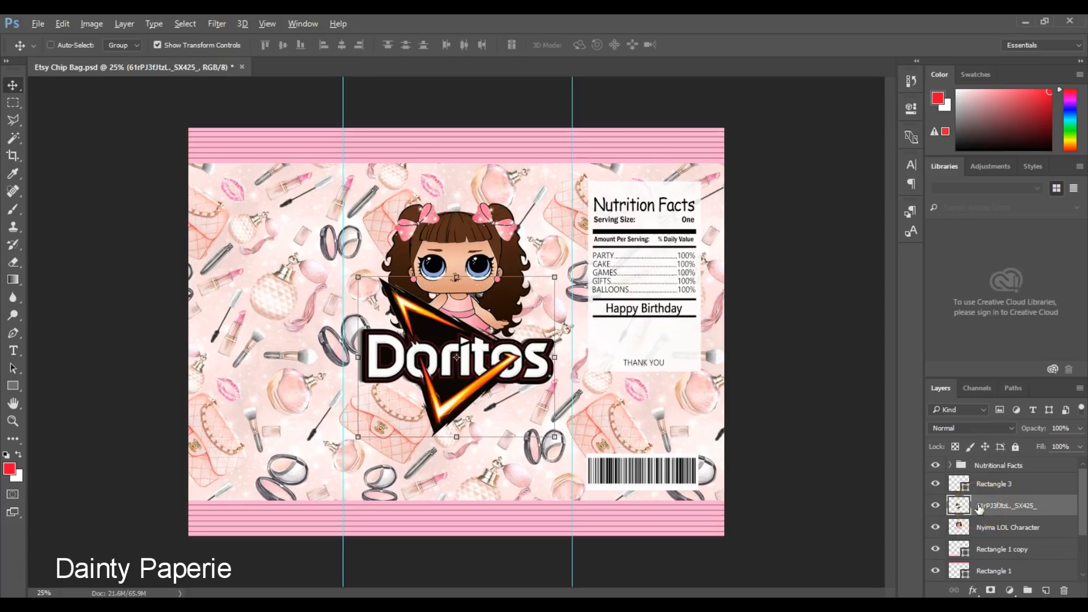
- Enable a Color Overlay effect on the Doritos logo layer, with the Layer Style dialog moved clear of the logo
right_click(986, 508)
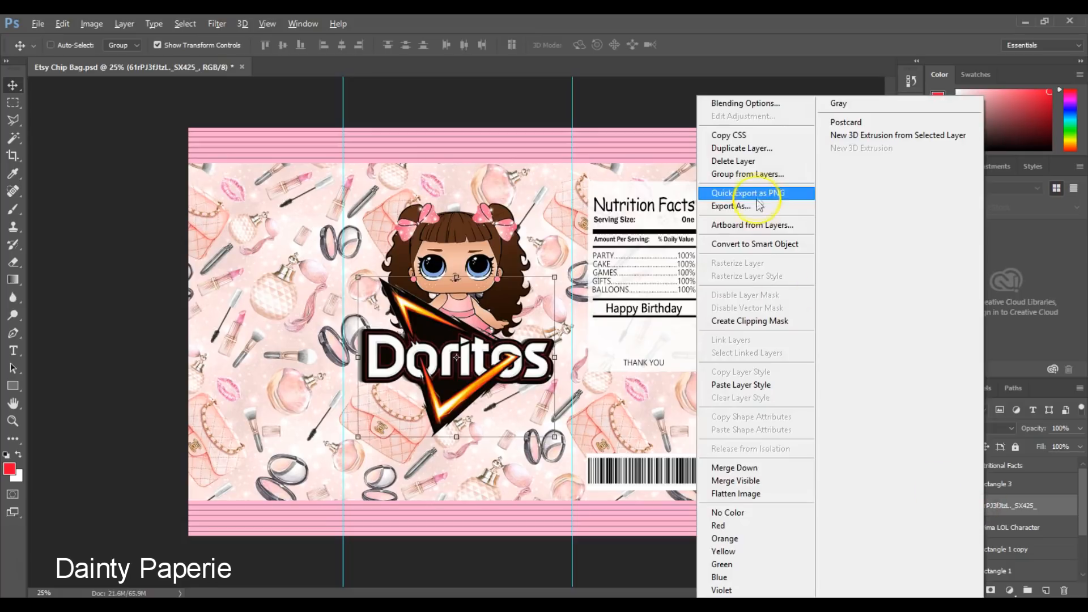
left_click(745, 104)
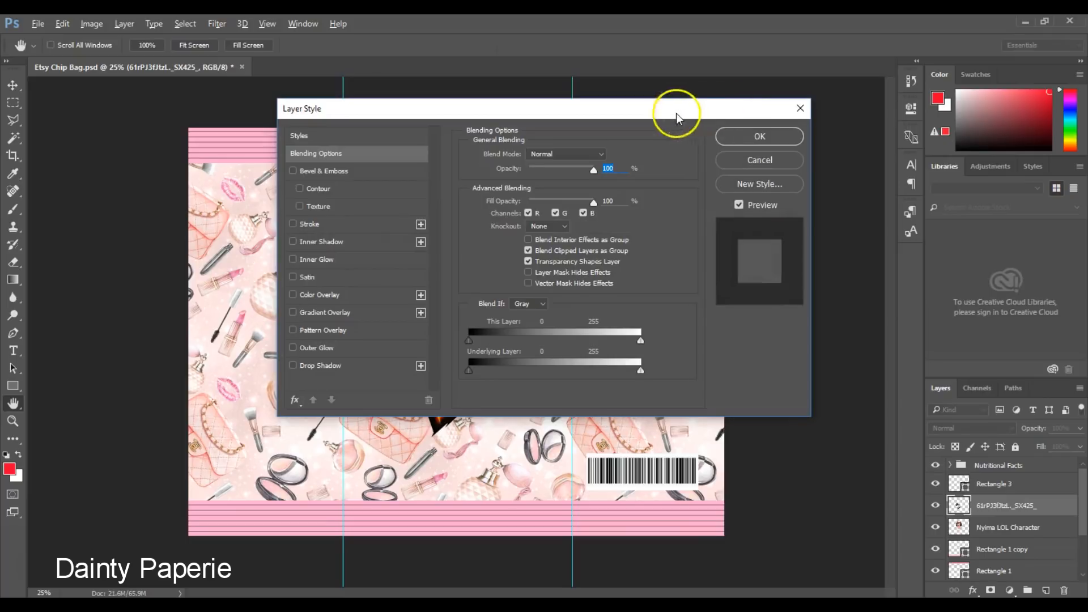
left_click_drag(672, 112, 723, 108)
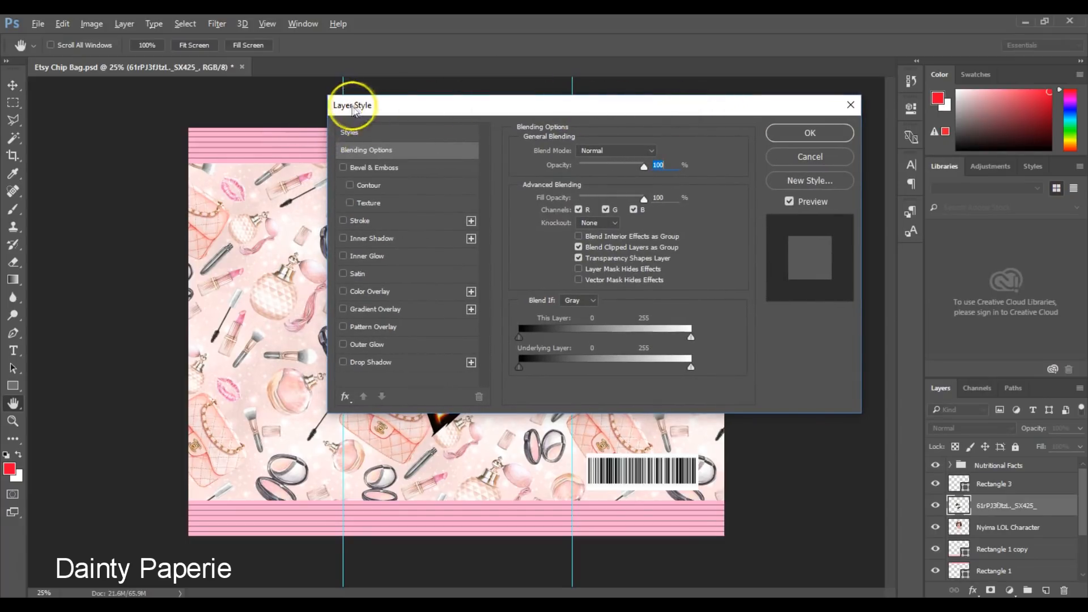
left_click_drag(383, 108, 411, 101)
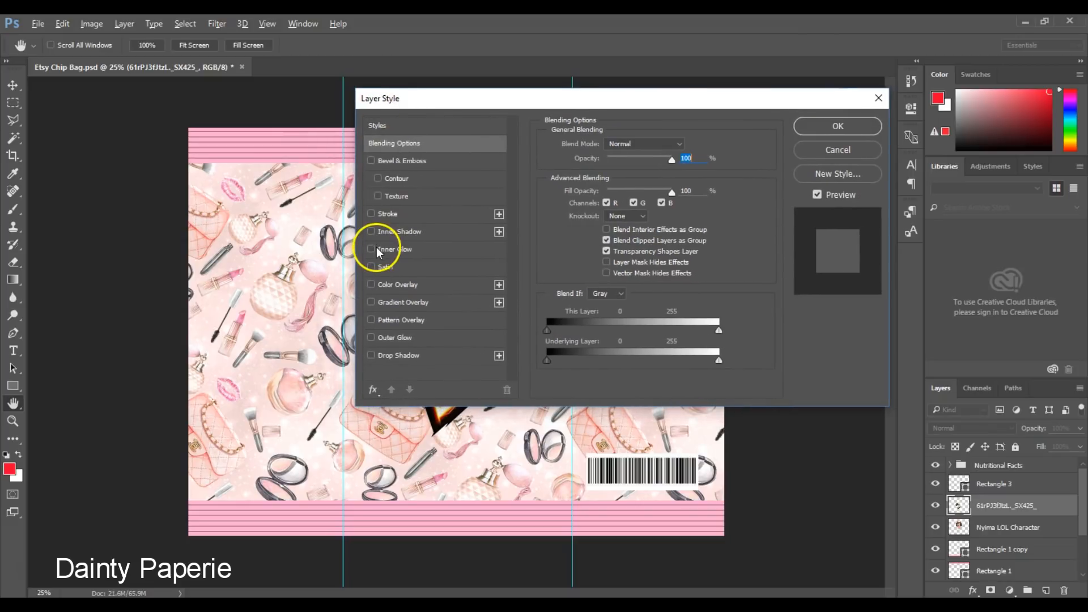
left_click(372, 284)
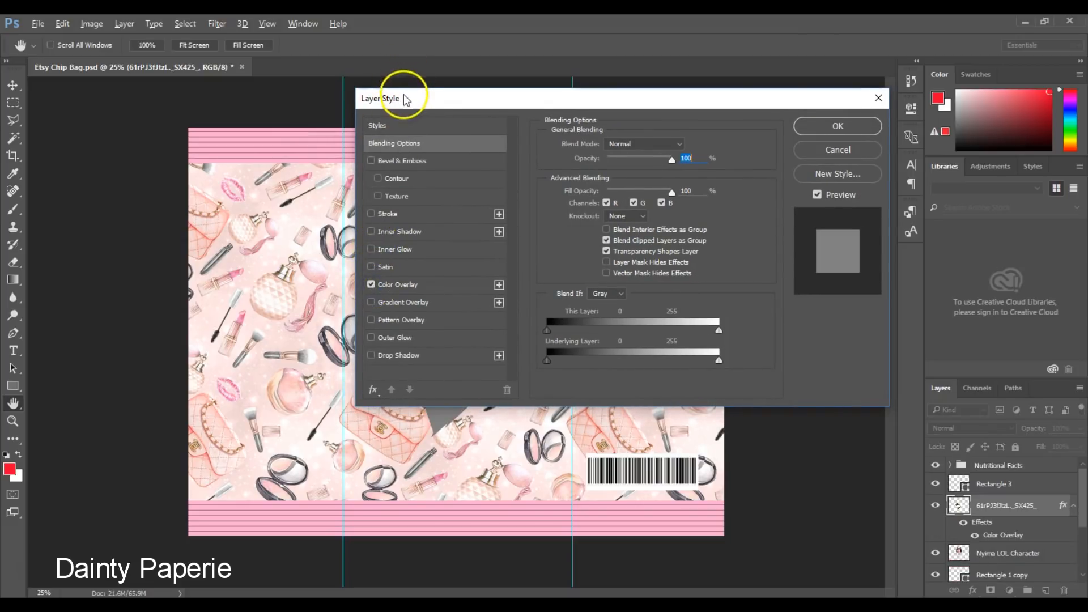
left_click_drag(400, 97, 603, 102)
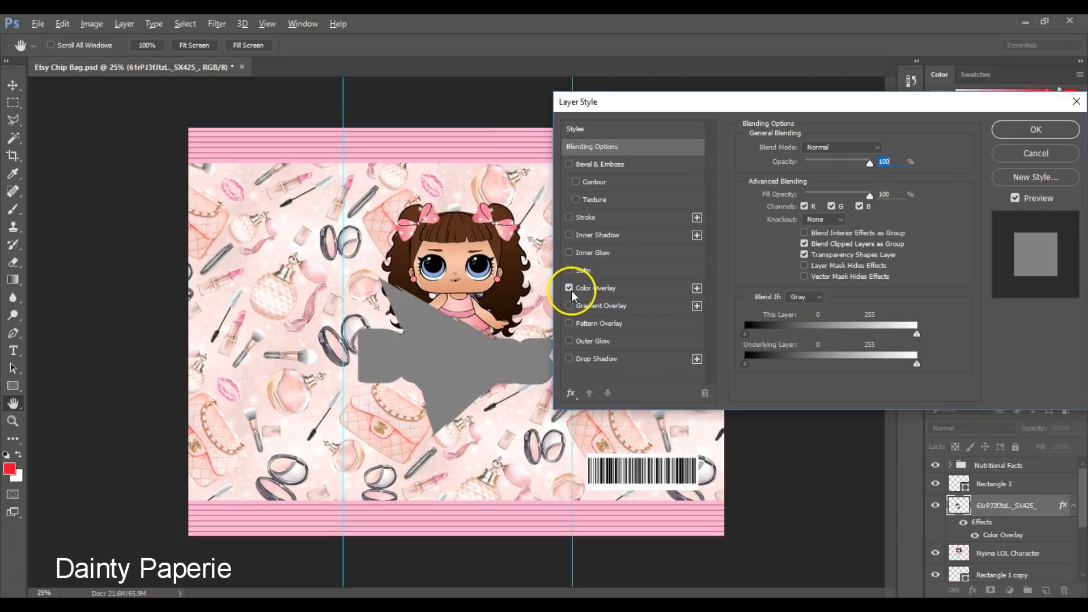
left_click(591, 287)
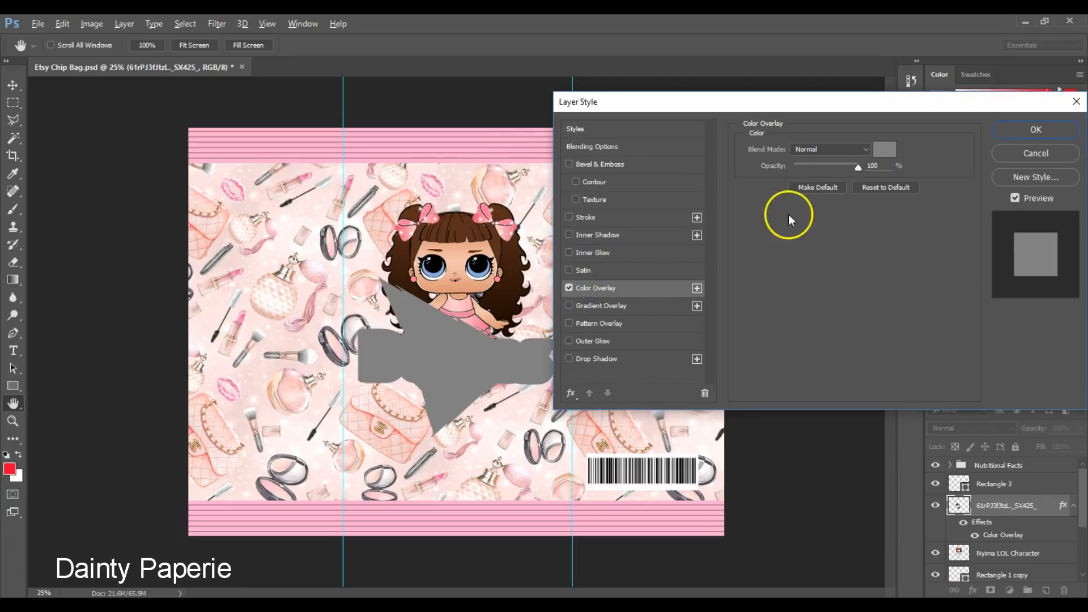
- Set the overlay colour to the light pink fdaed1 sampled from the band across the bag's upper edge
left_click(883, 152)
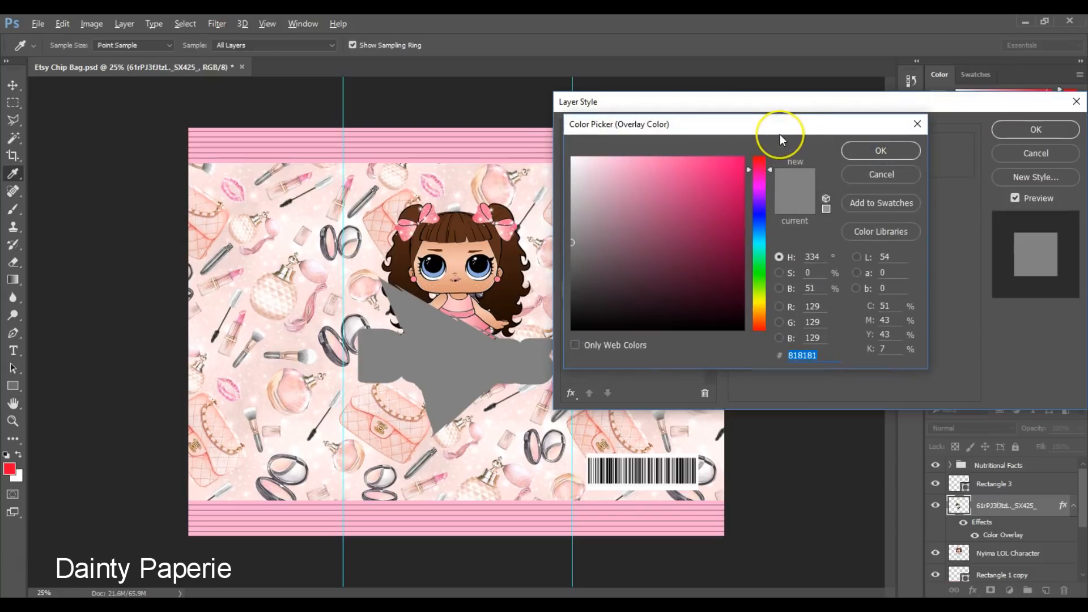
left_click(697, 164)
left_click(382, 145)
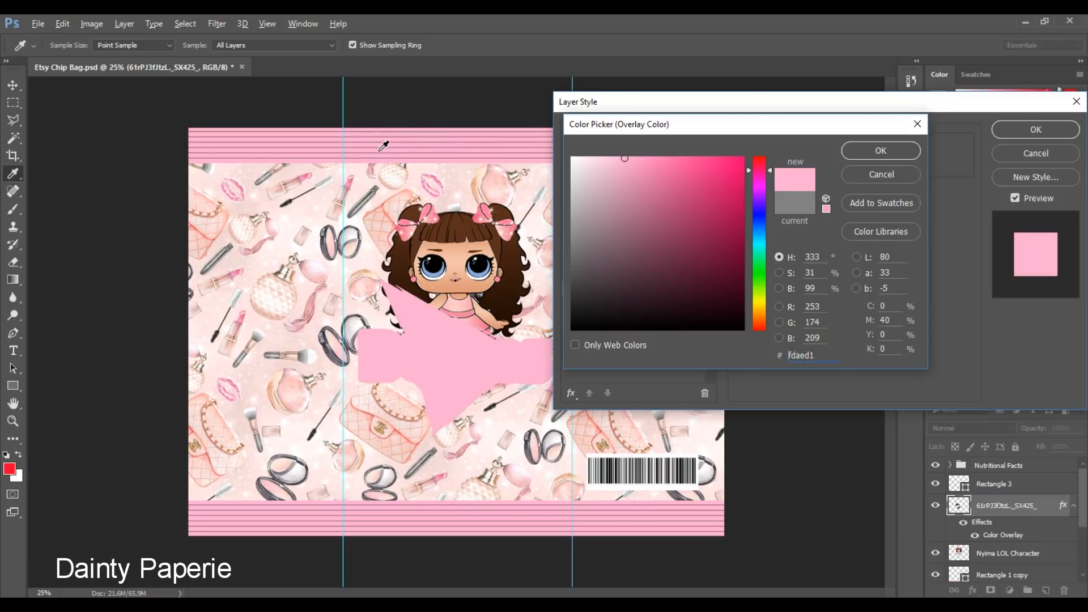
left_click(856, 150)
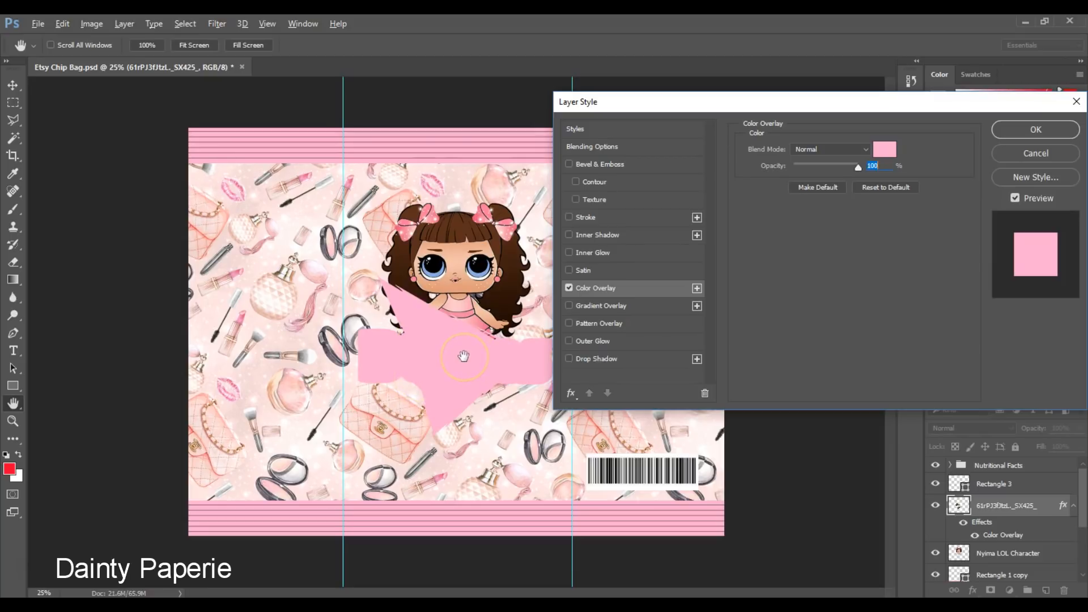
- Try the Normal, Darken, Multiply and Darker Color blend modes for the logo's pink overlay
left_click(812, 151)
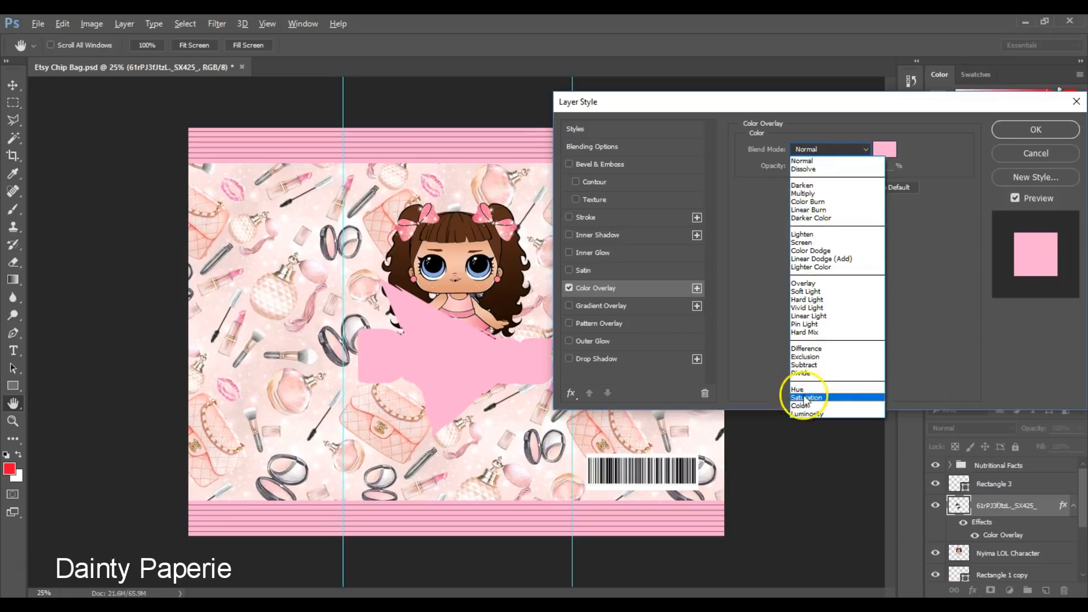
left_click(813, 162)
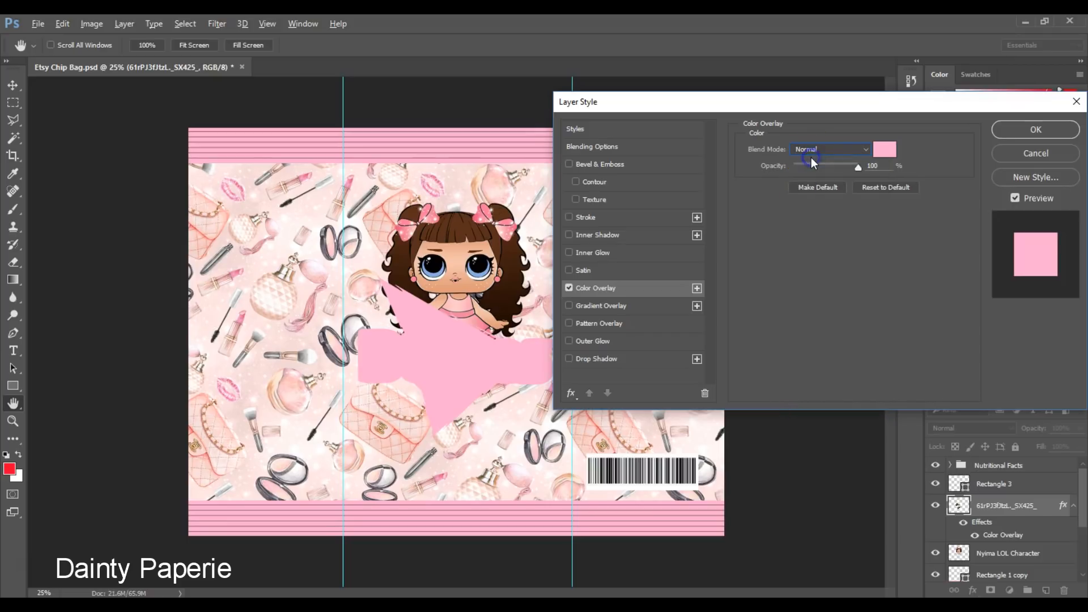
left_click(812, 150)
left_click(807, 186)
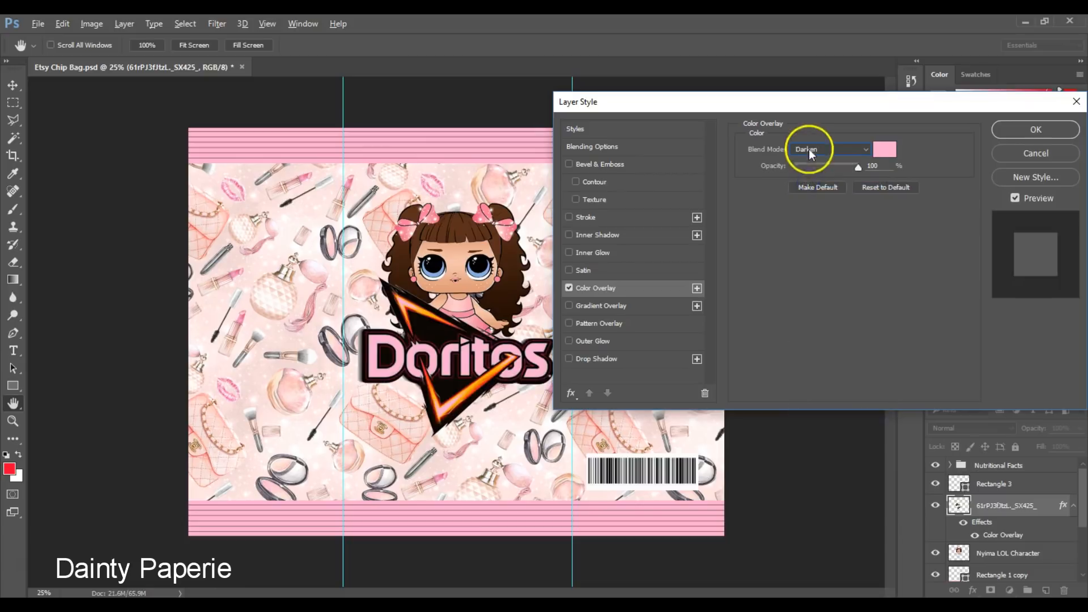
left_click(809, 150)
left_click(807, 193)
left_click(809, 150)
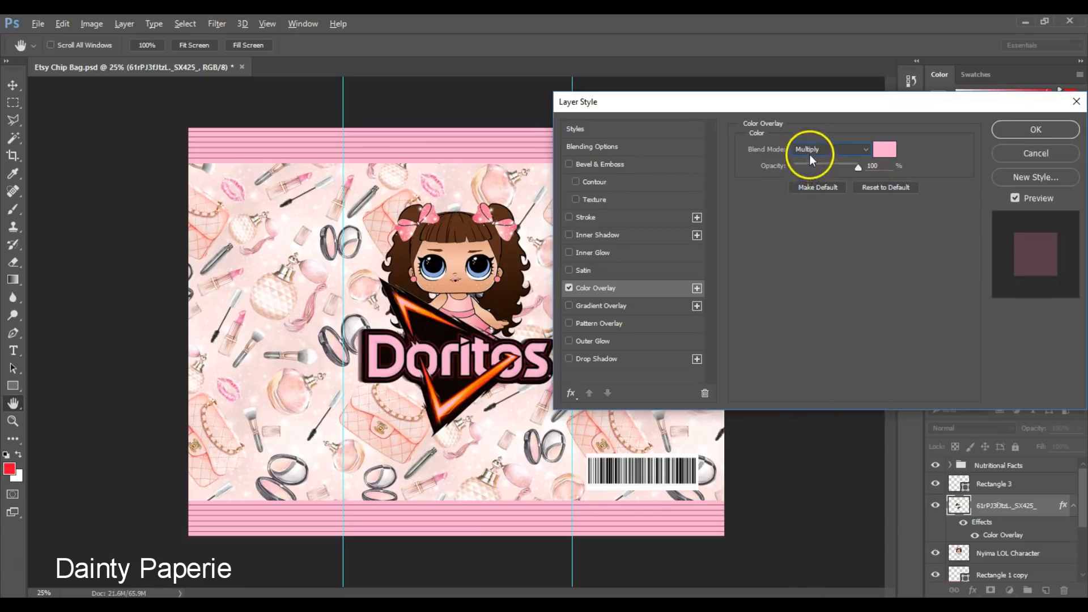
left_click(809, 217)
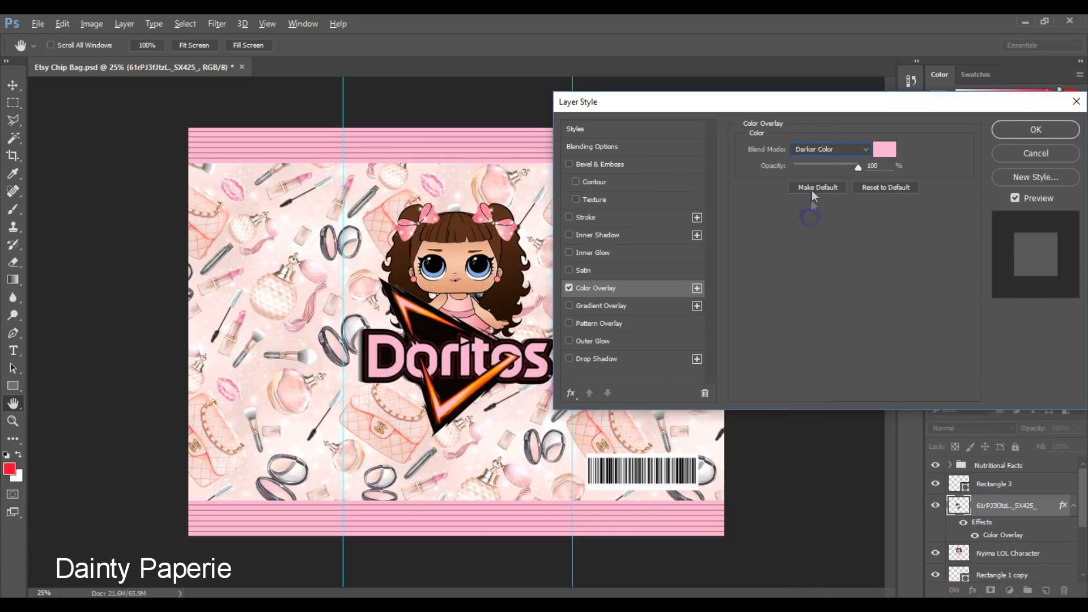
- Try the Lighten, Lighter Color and Soft Light blend modes for the logo's overlay, ending on Lighter Color
left_click(809, 150)
left_click(806, 234)
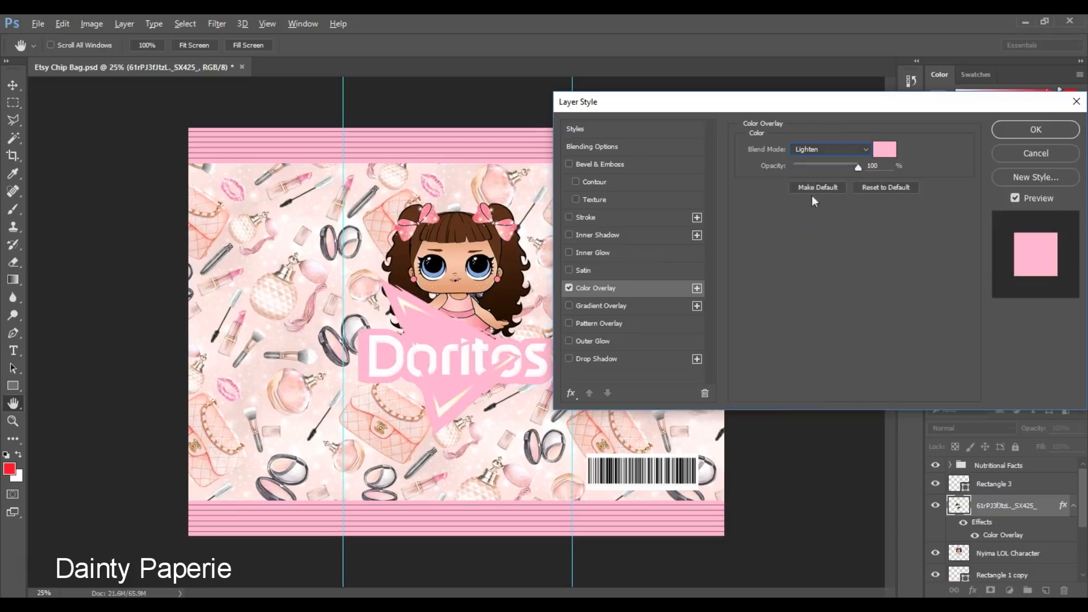
left_click(814, 149)
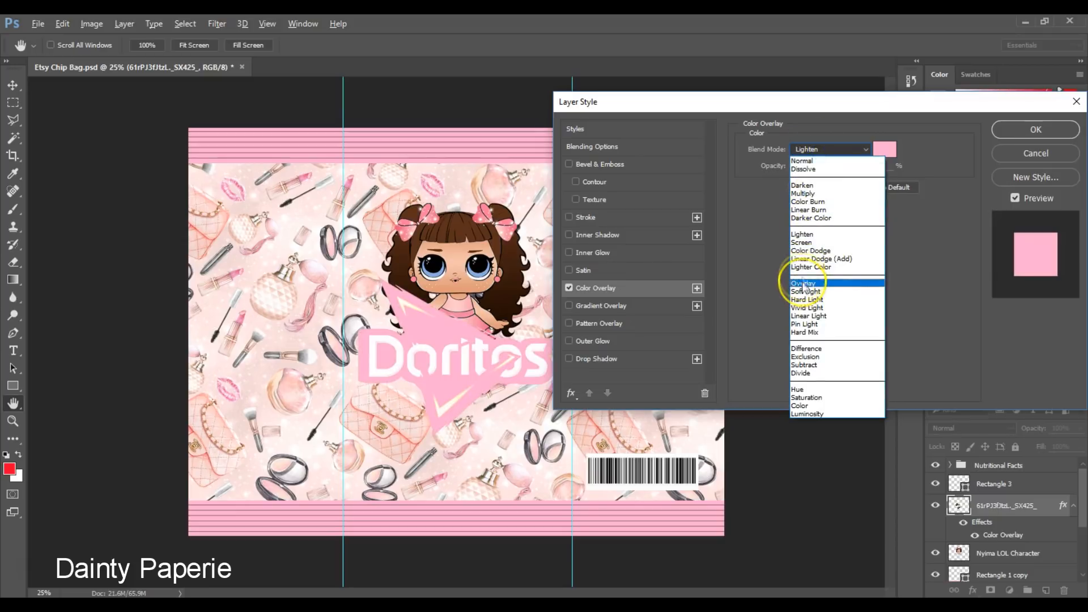
left_click(803, 270)
left_click(810, 150)
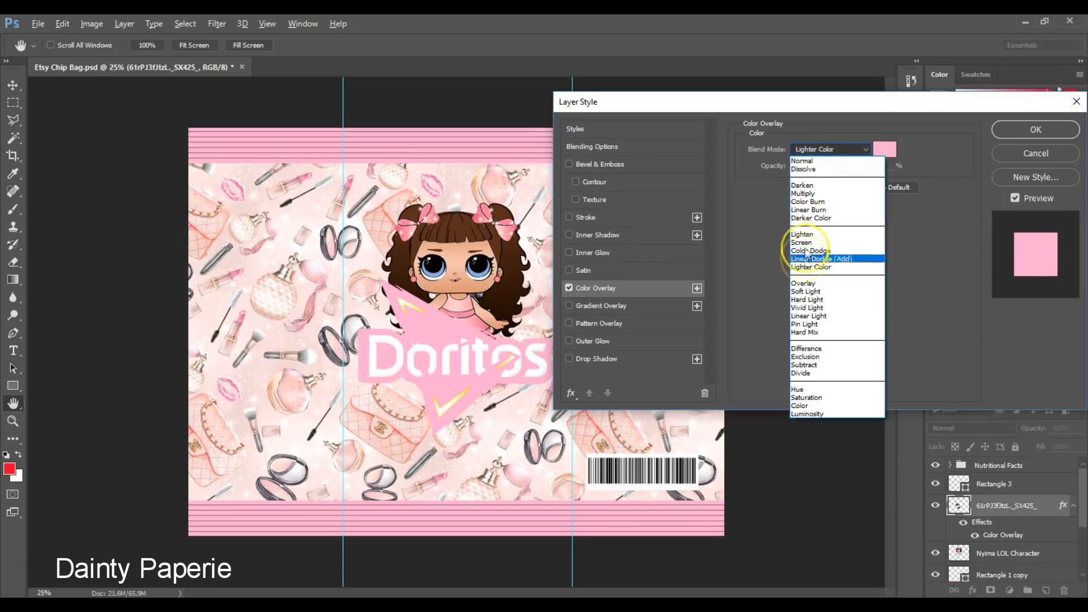
left_click(806, 291)
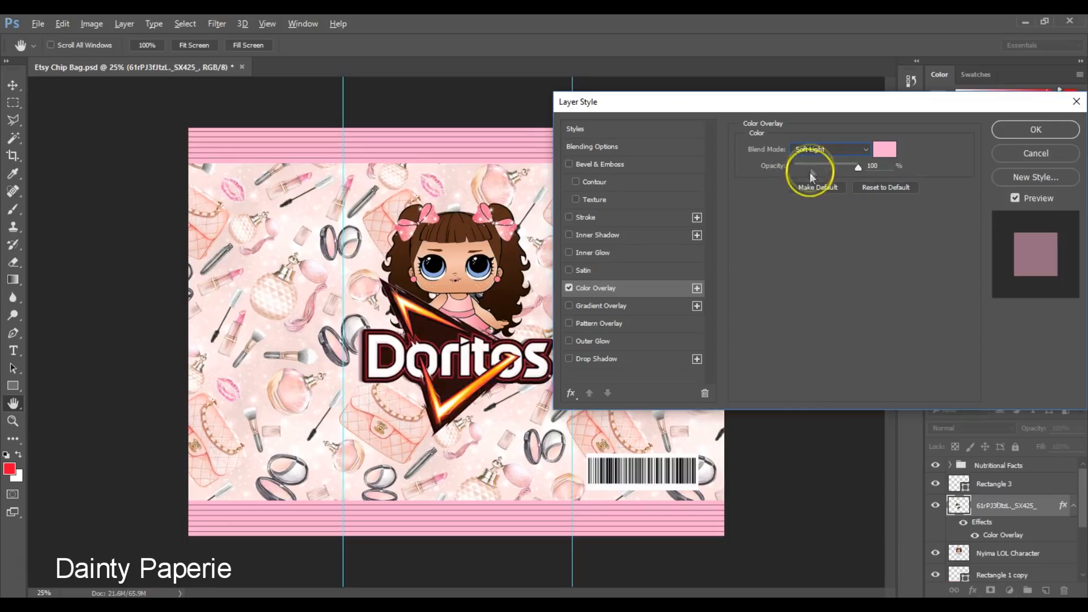
left_click(815, 149)
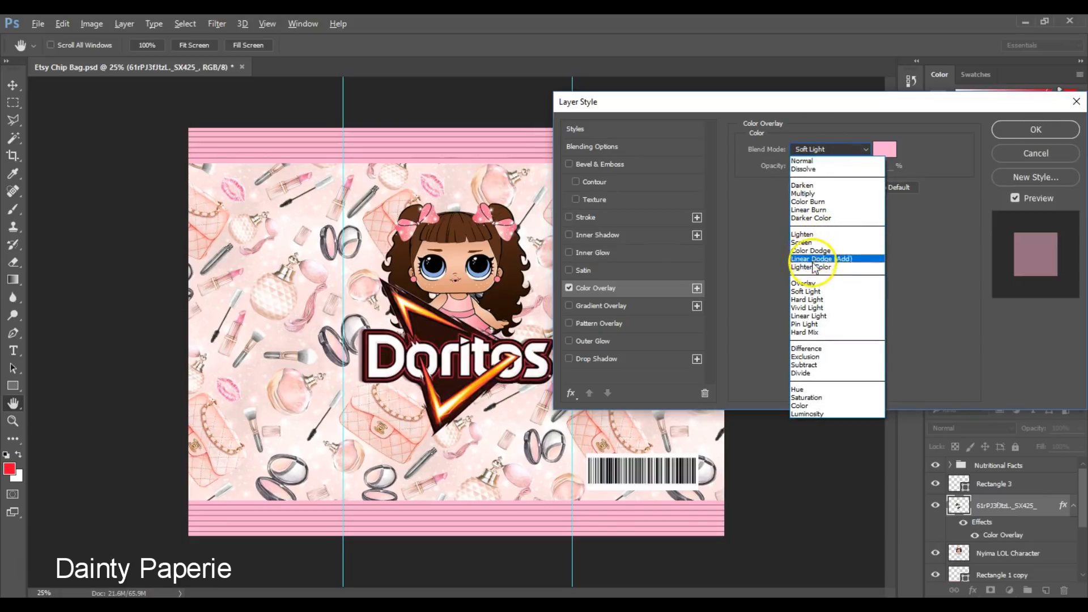
left_click(812, 264)
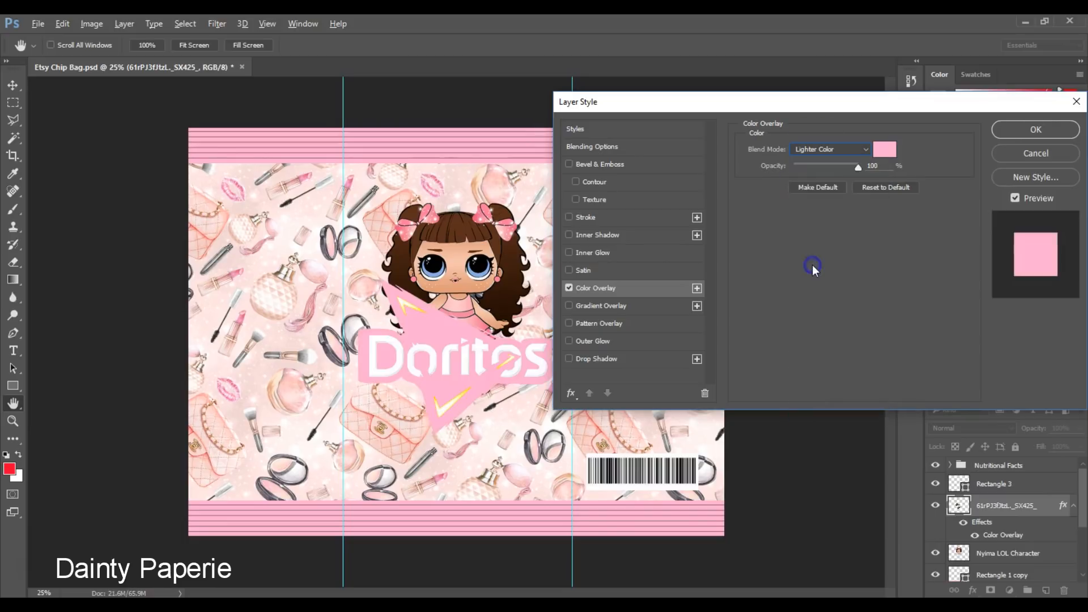
- Try the Hue and Color blend modes for the Doritos logo's colour overlay
left_click(817, 150)
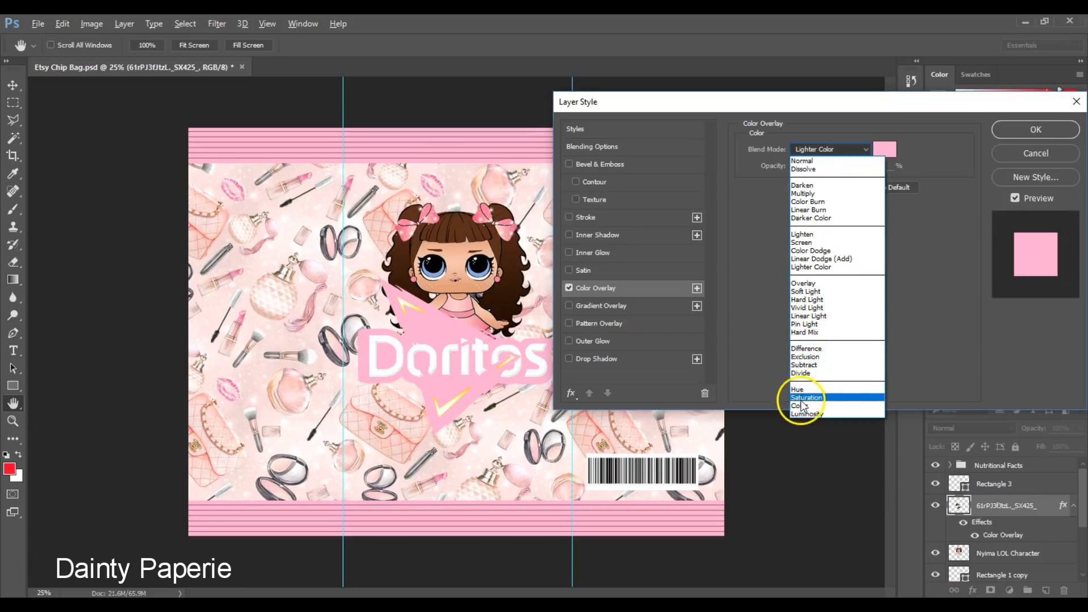
left_click(801, 389)
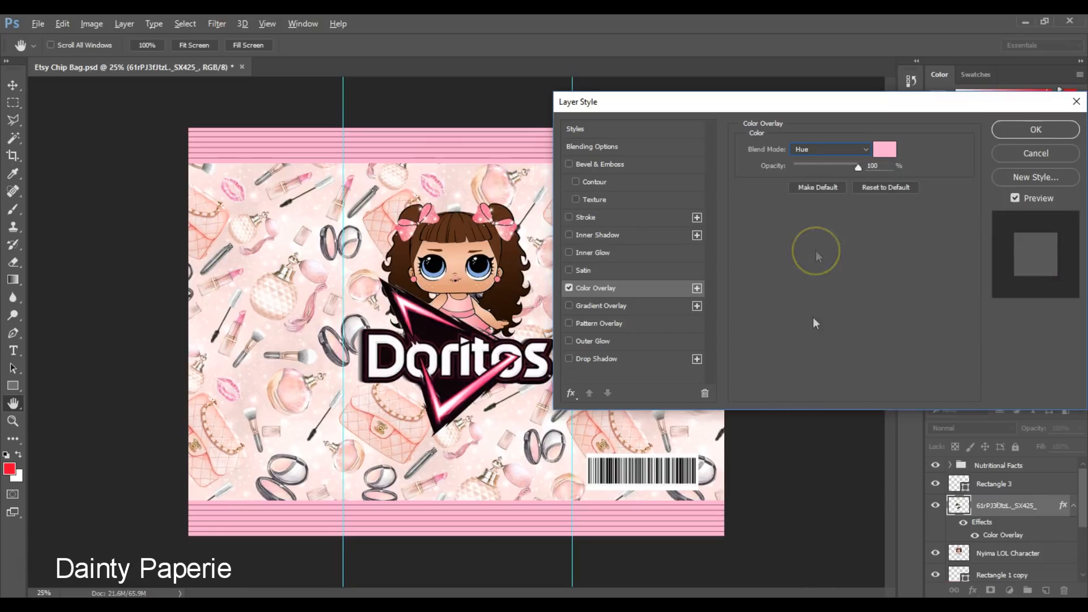
left_click(818, 151)
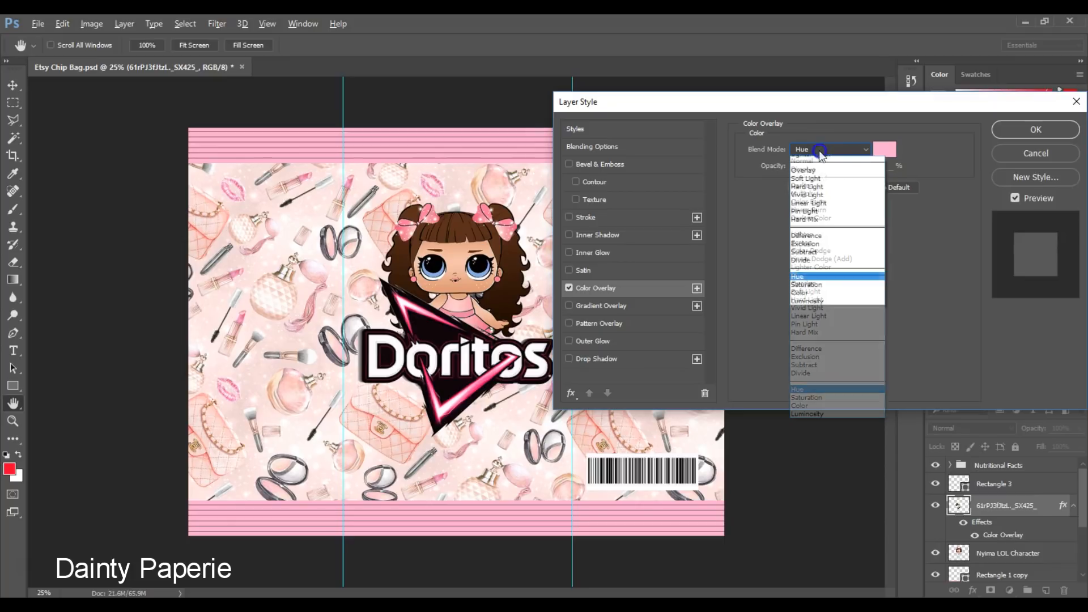
left_click(812, 390)
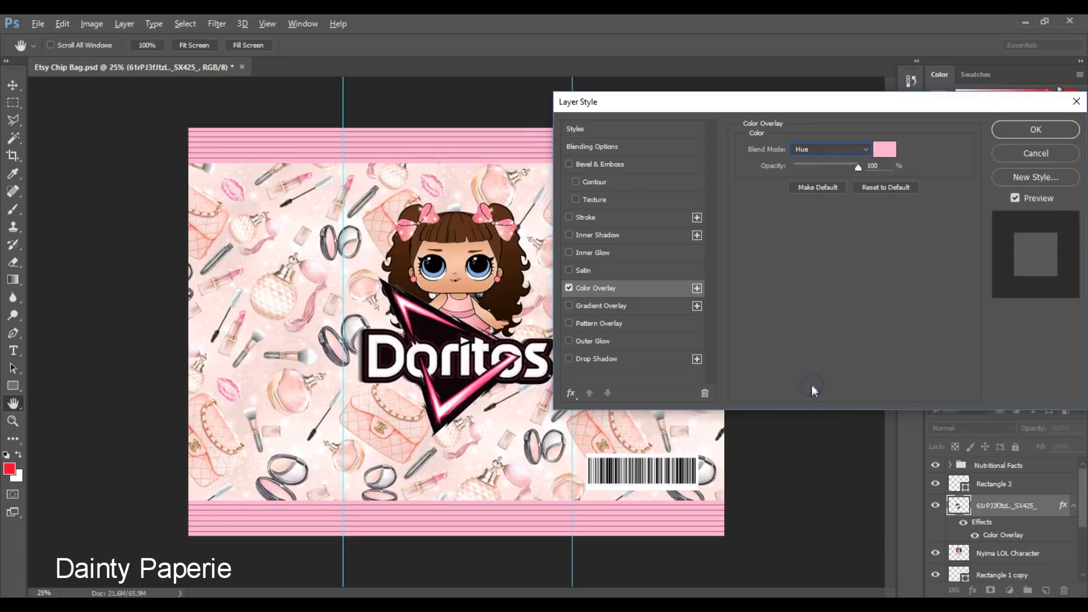
left_click(821, 150)
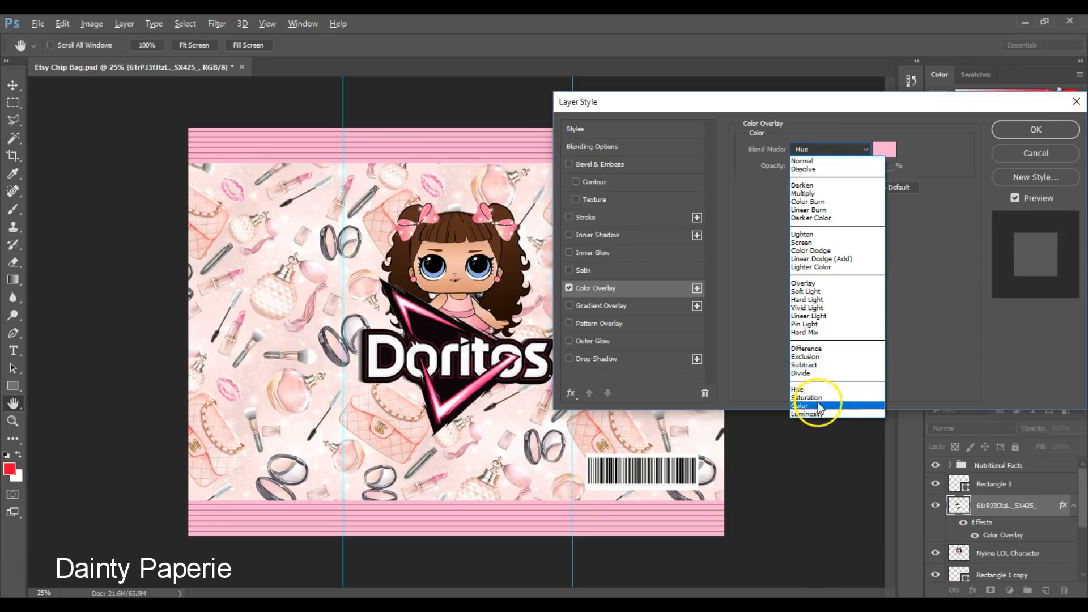
left_click(816, 406)
- Try the Overlay, Lighten and Lighter Color blend modes for comparison on the Doritos logo's colour overlay
left_click(833, 150)
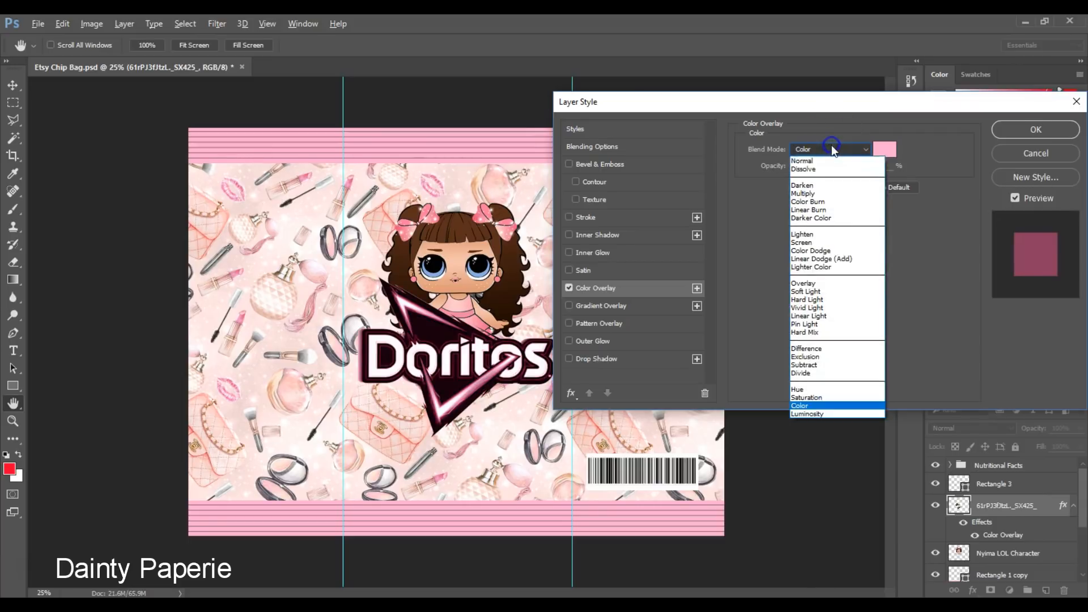
left_click(826, 282)
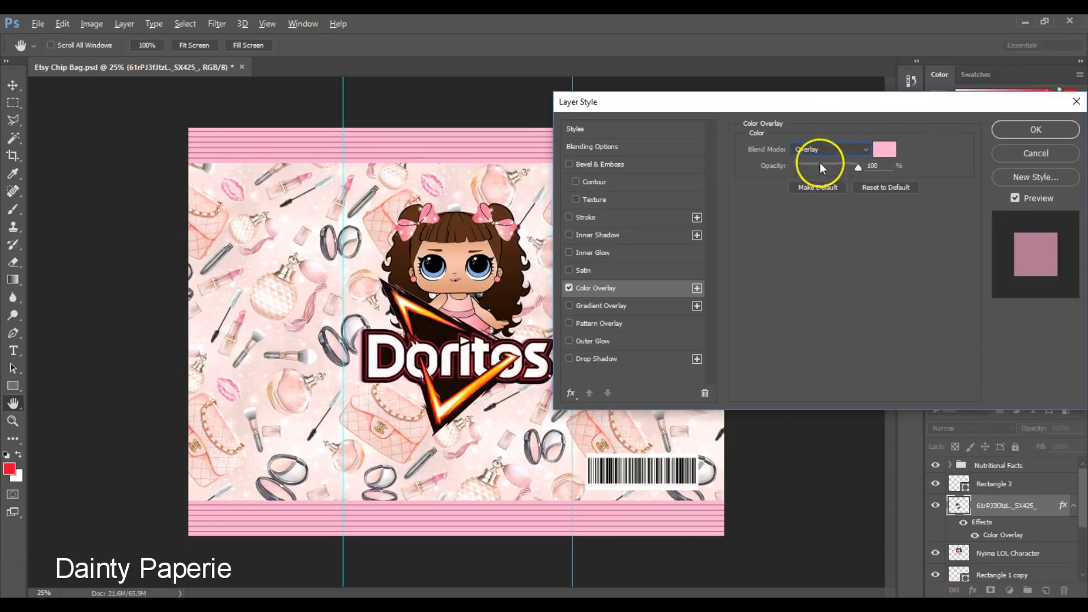
left_click(821, 150)
left_click(821, 281)
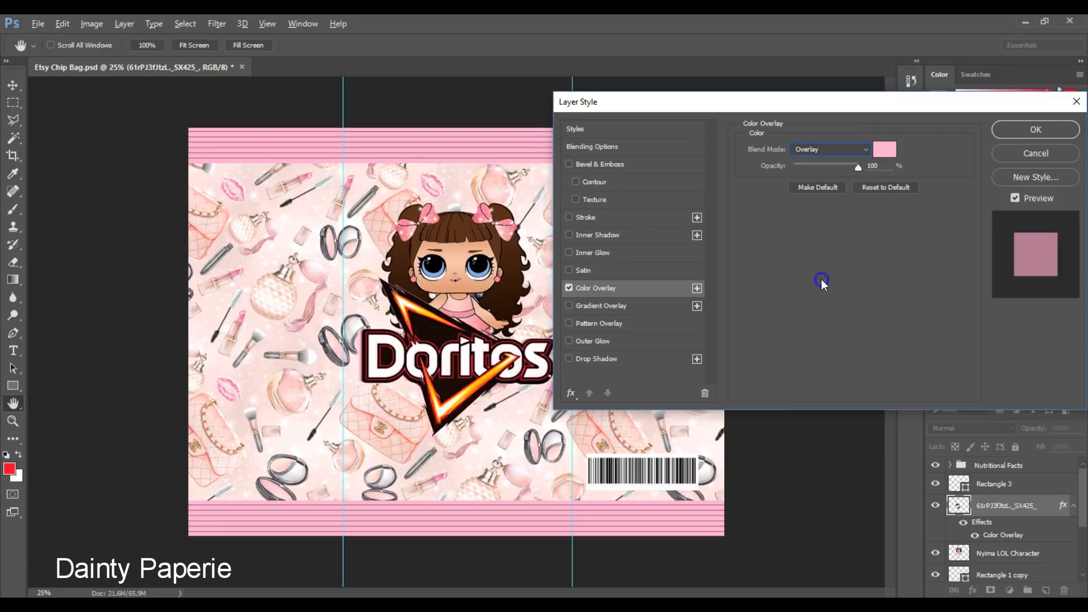
left_click(819, 150)
left_click(818, 209)
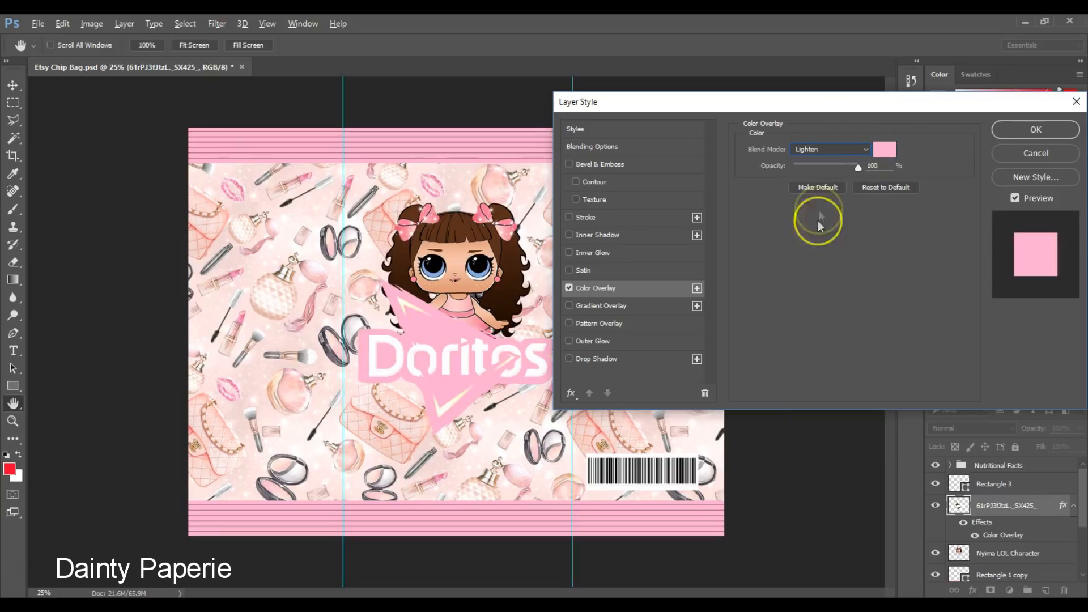
left_click(819, 149)
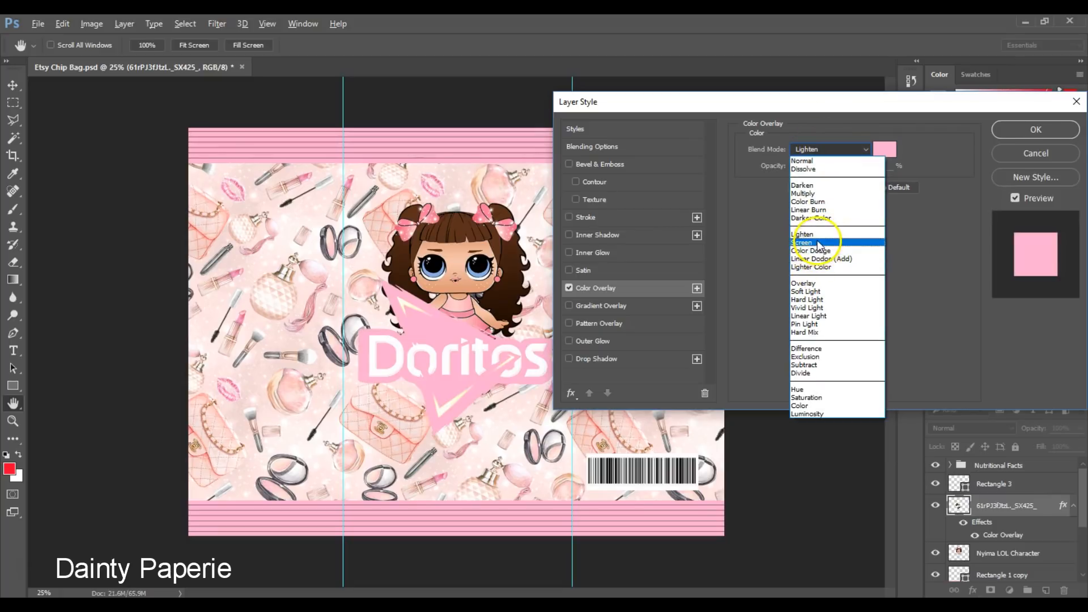
left_click(819, 267)
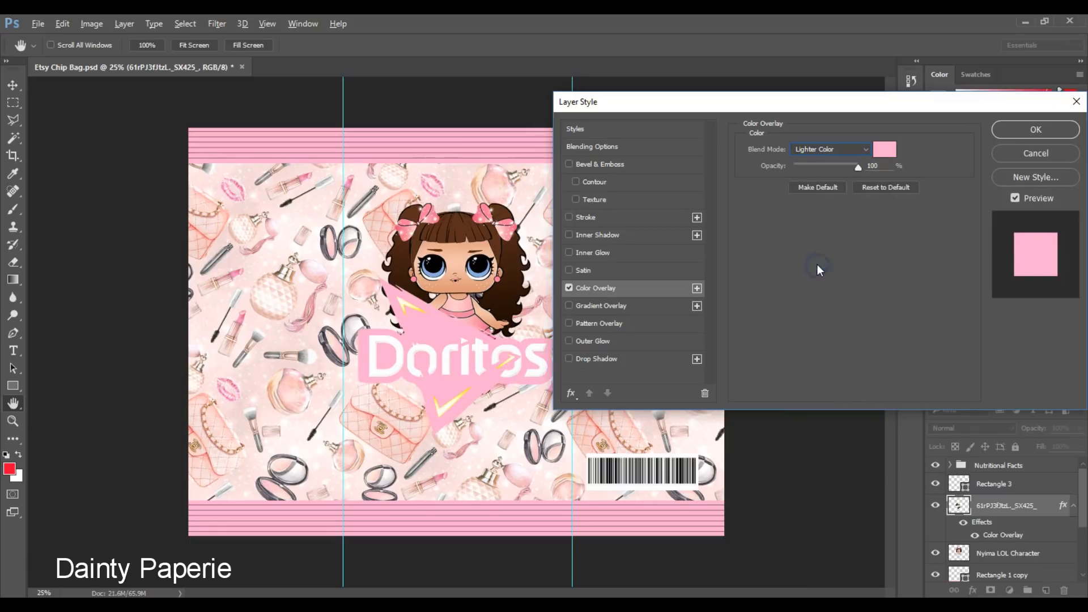
- Set the blend mode of the Doritos logo's pink colour overlay to Hard Light
left_click(821, 154)
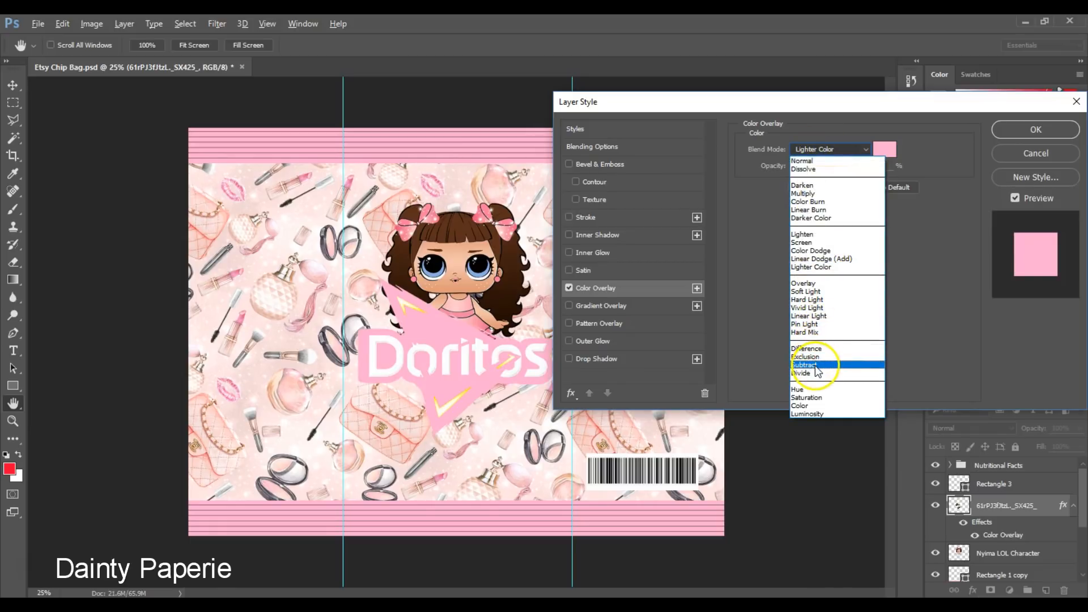
left_click(834, 149)
scroll(833, 146, "down", 3)
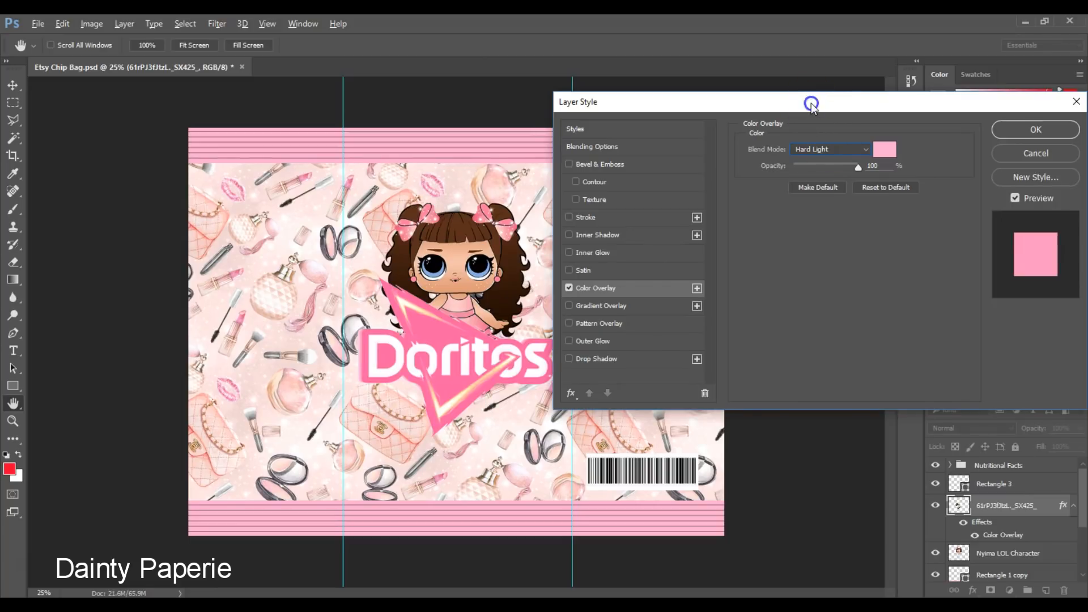
mouse_move(811, 103)
left_mouse_down()
mouse_move(879, 91)
mouse_move(804, 93)
mouse_move(821, 101)
left_mouse_up()
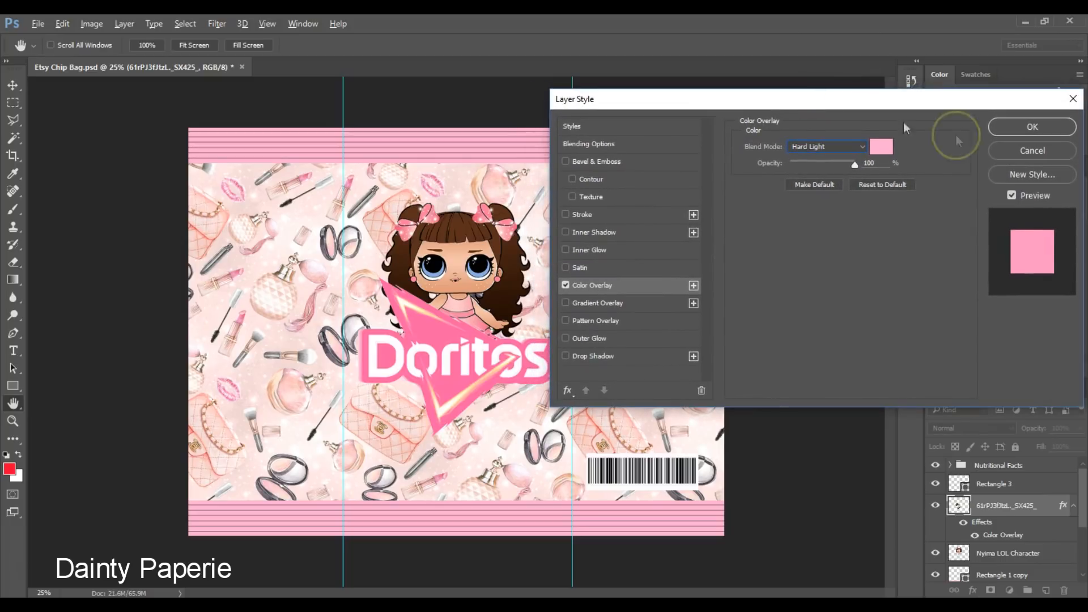
- Accept the Doritos logo's colour overlay and place the embedded zipper 21 image from the LOL Clipart folder on the bag
left_click(993, 128)
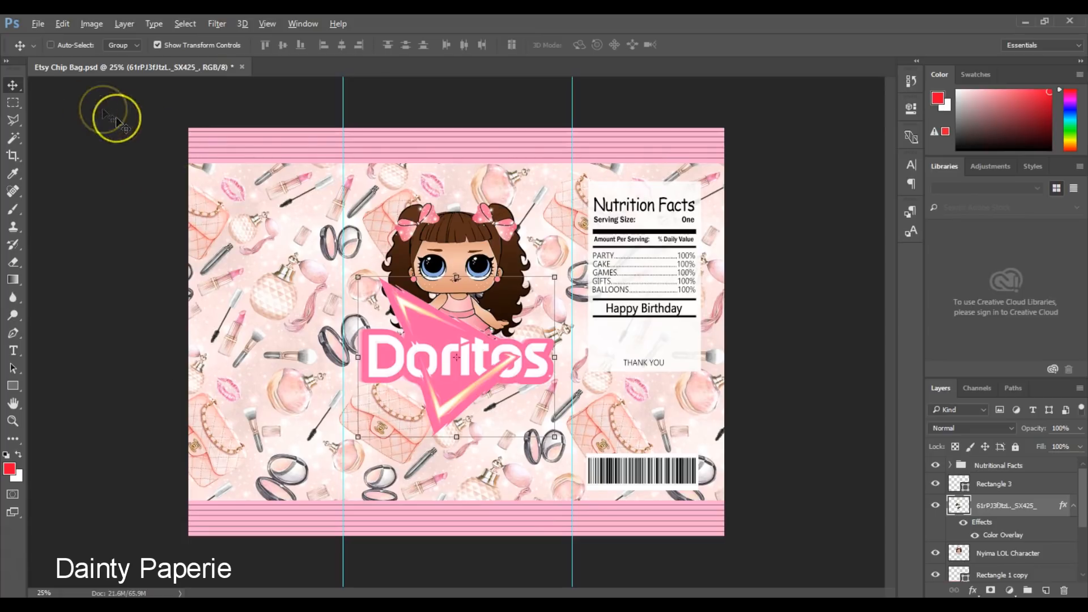
left_click(37, 24)
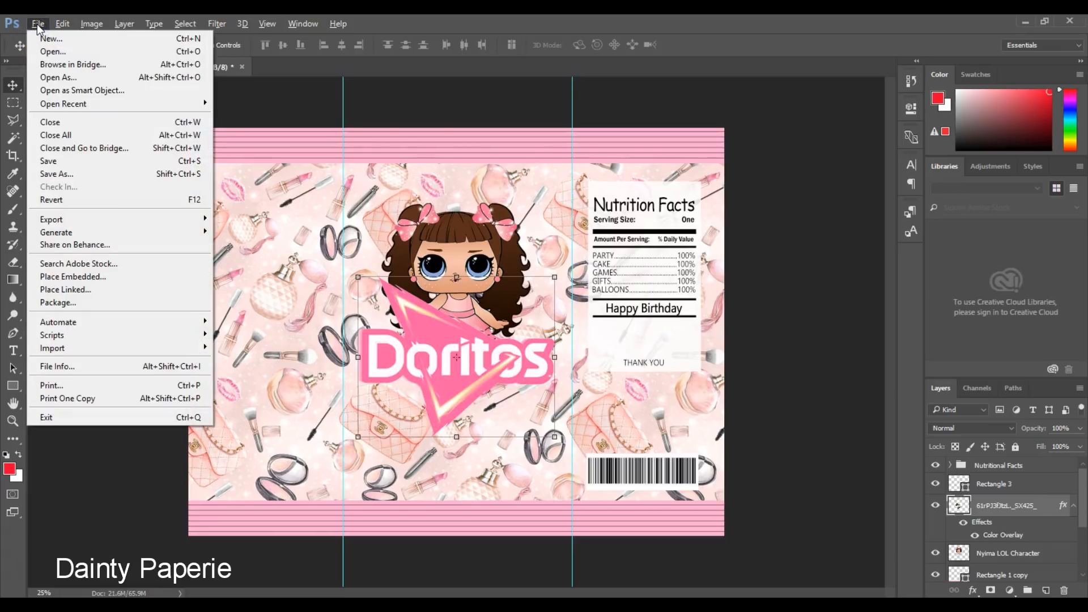
left_click(61, 276)
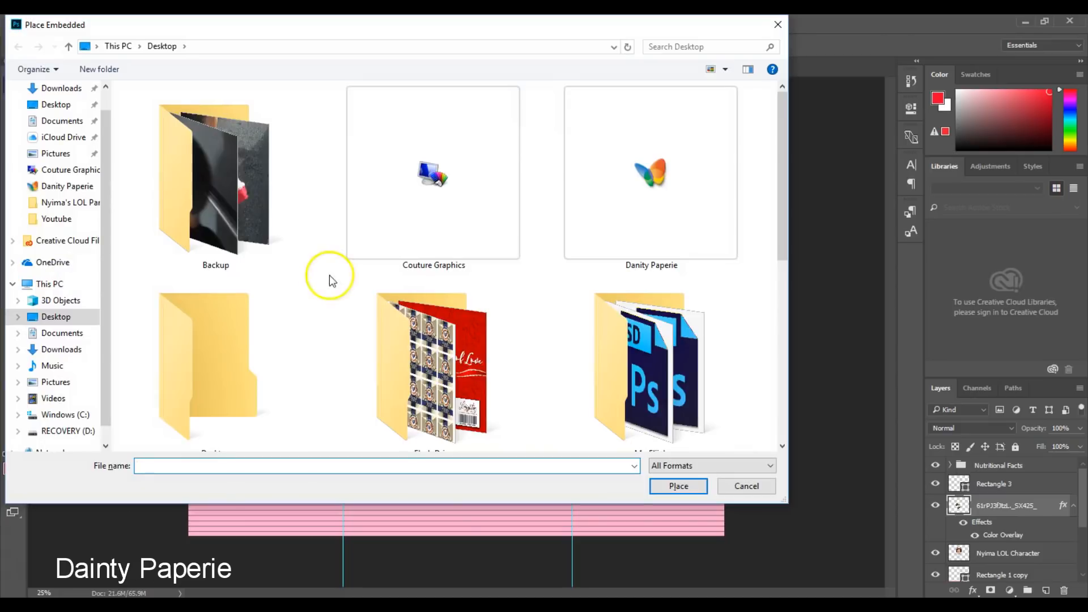
left_click_drag(780, 206, 780, 311)
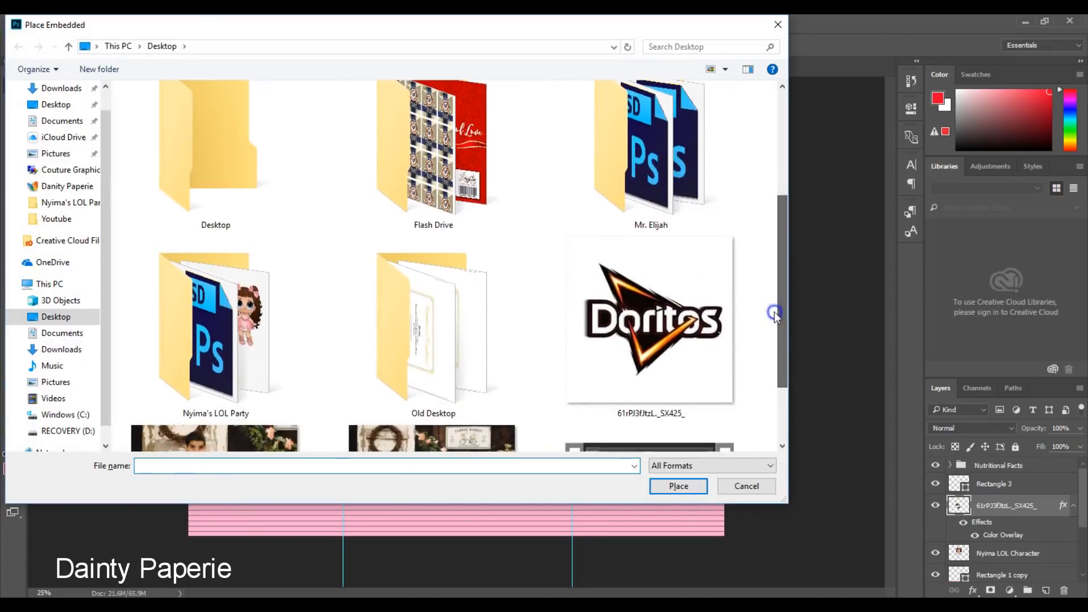
double_click(309, 332)
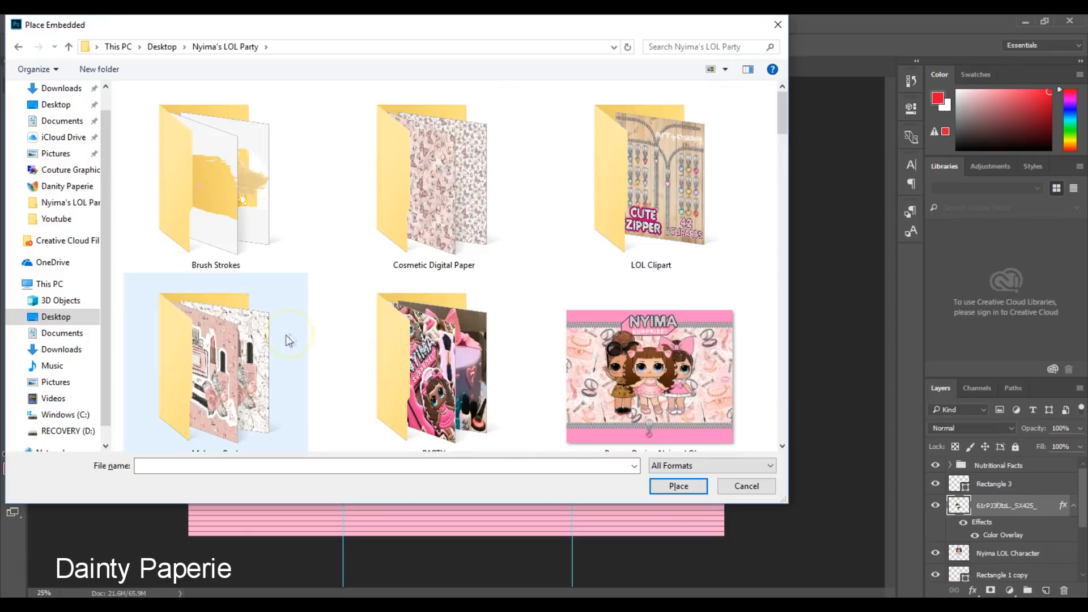
double_click(657, 217)
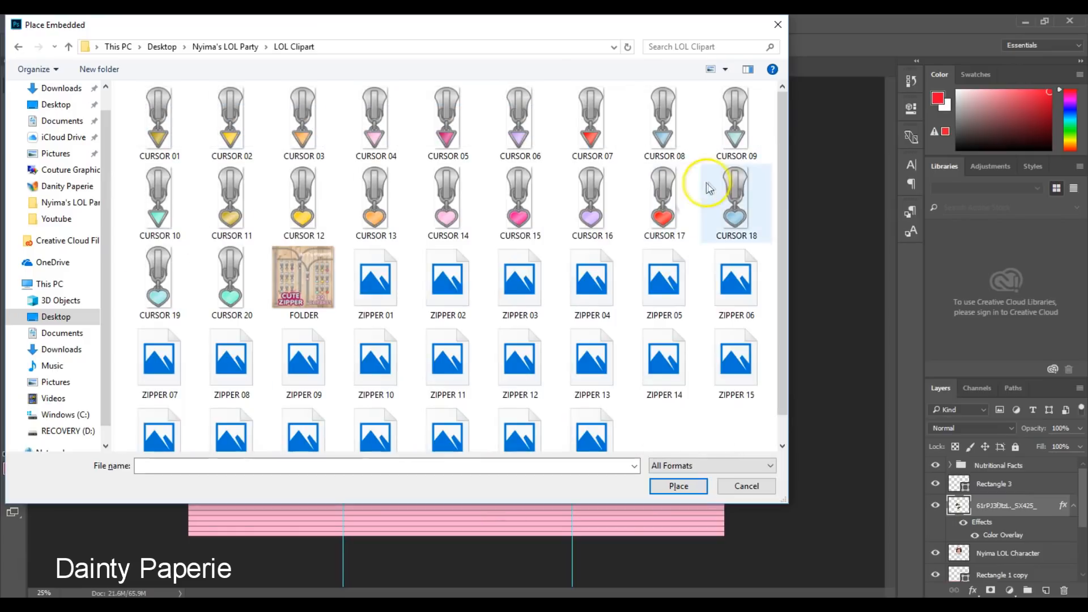
left_click_drag(784, 178, 780, 251)
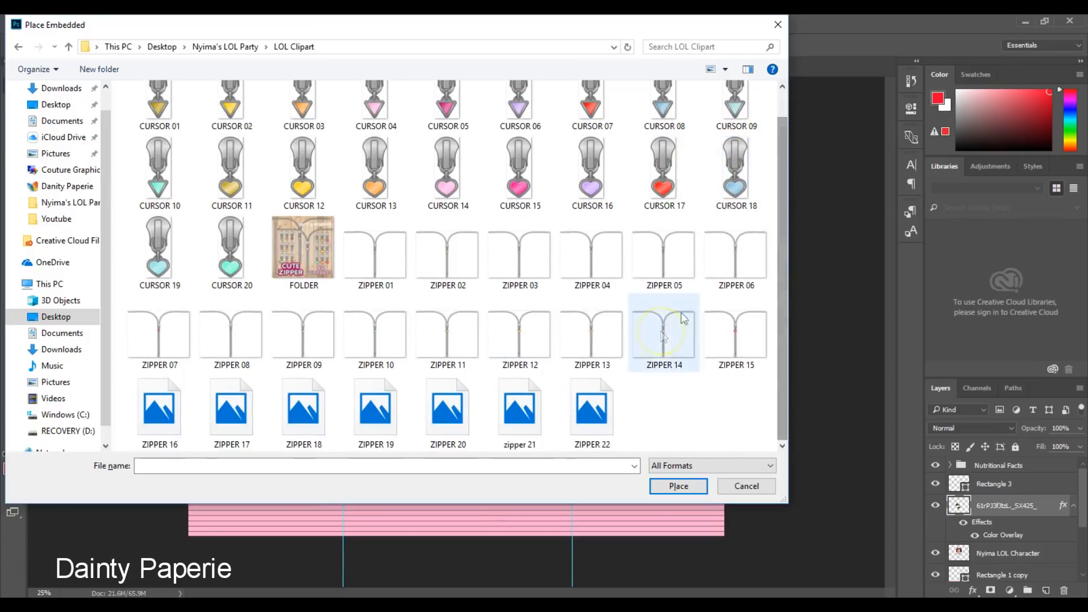
left_click(520, 409)
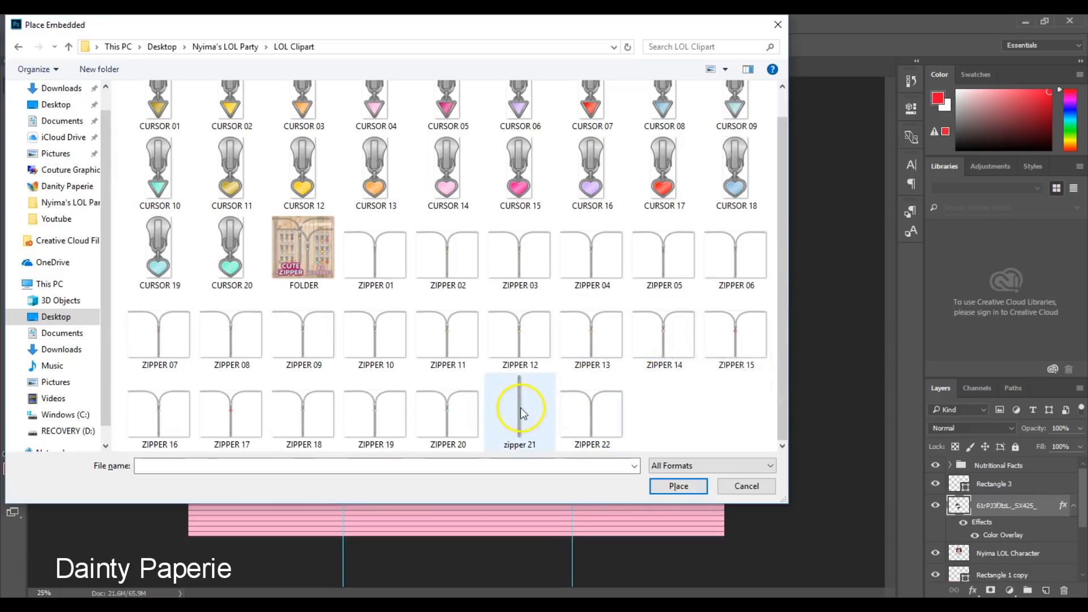
left_click(520, 407)
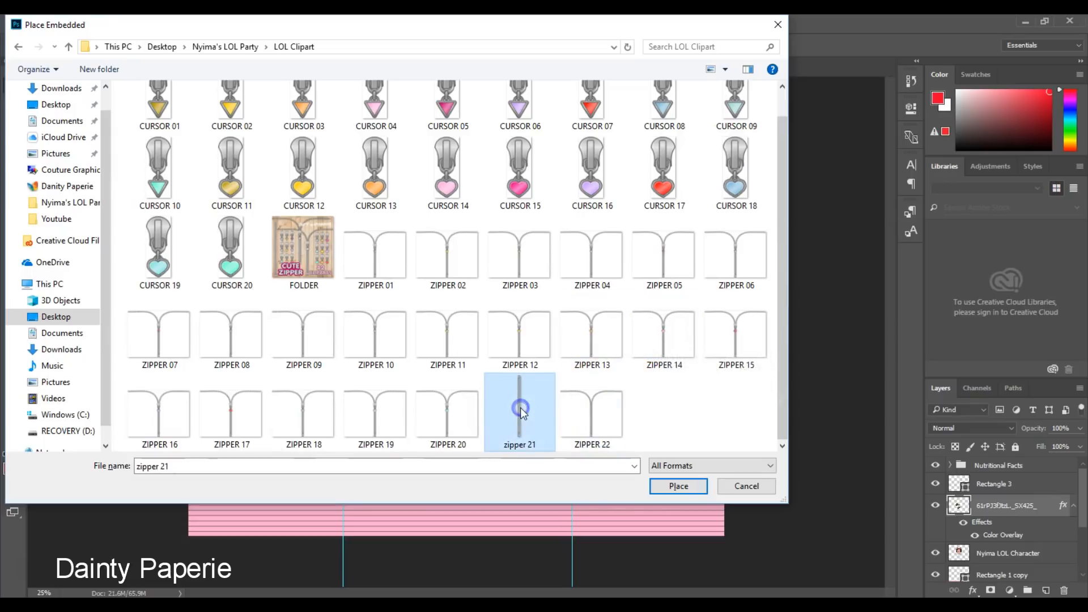
left_click(678, 486)
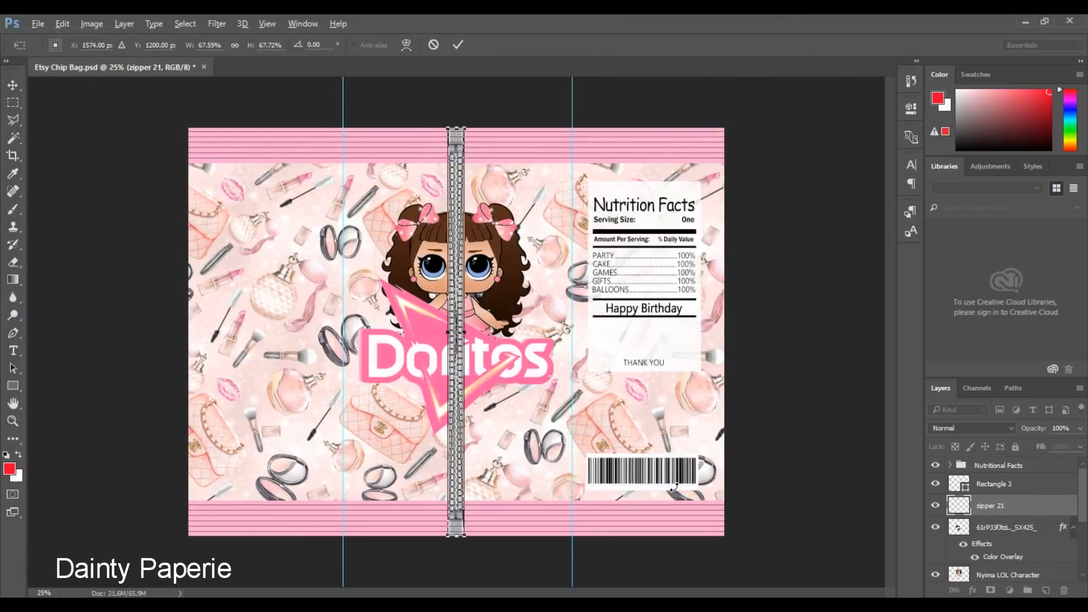
key("Return")
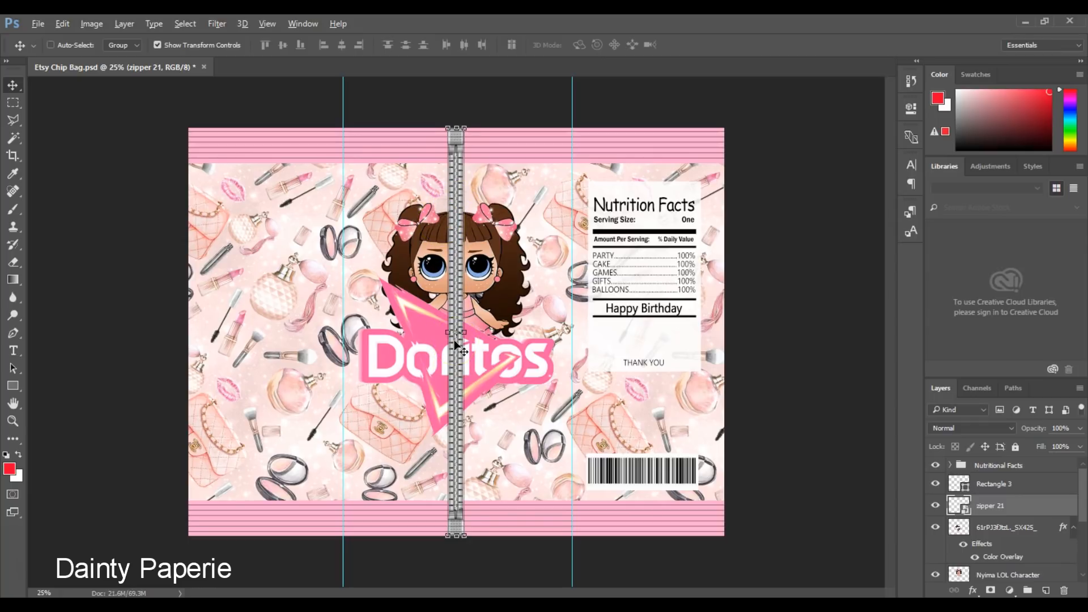
- Rotate the zipper 90° clockwise and move it to the bag's left edge, just below the top pink band
left_click(344, 177)
left_click(59, 25)
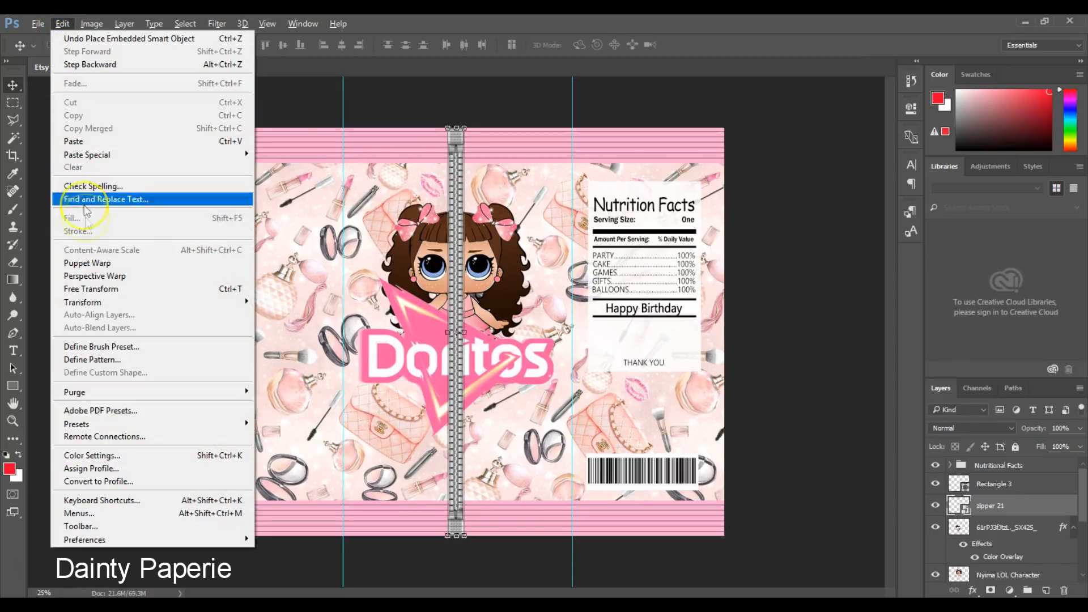
mouse_move(104, 306)
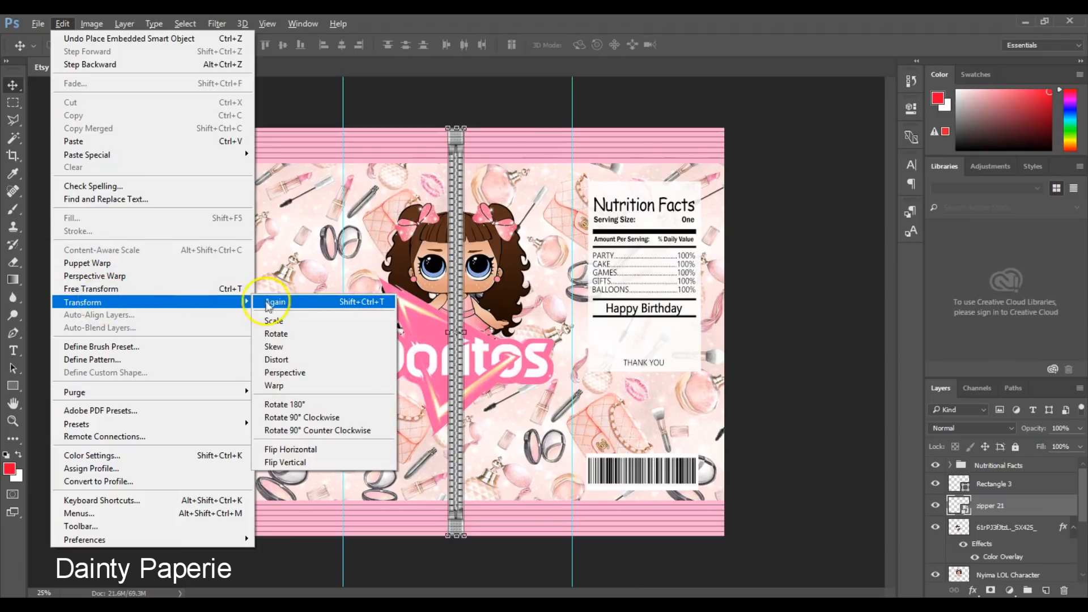
left_click(282, 418)
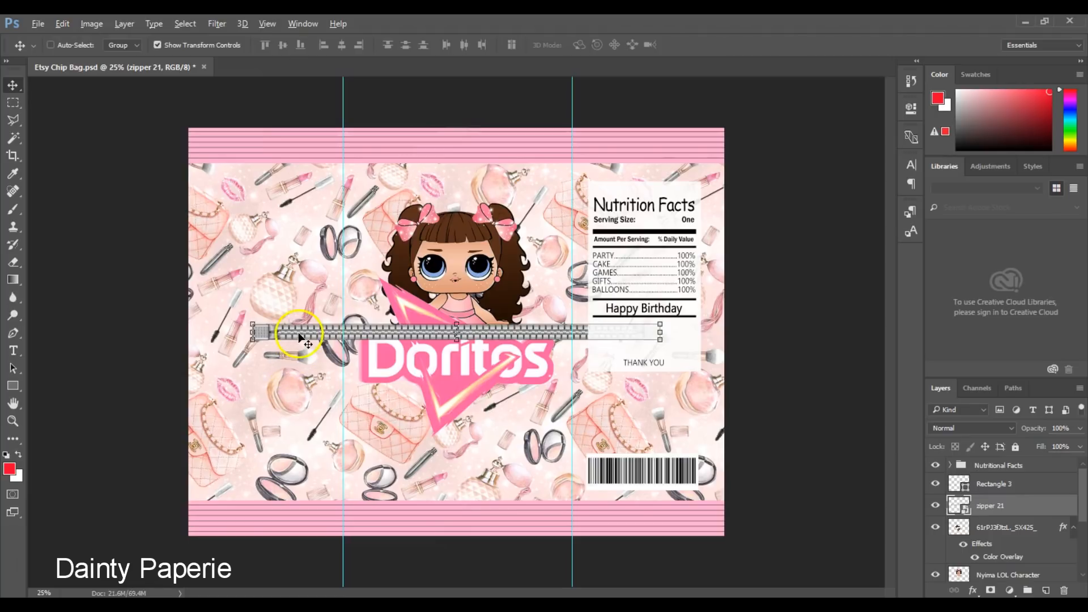
left_click_drag(297, 334, 226, 175)
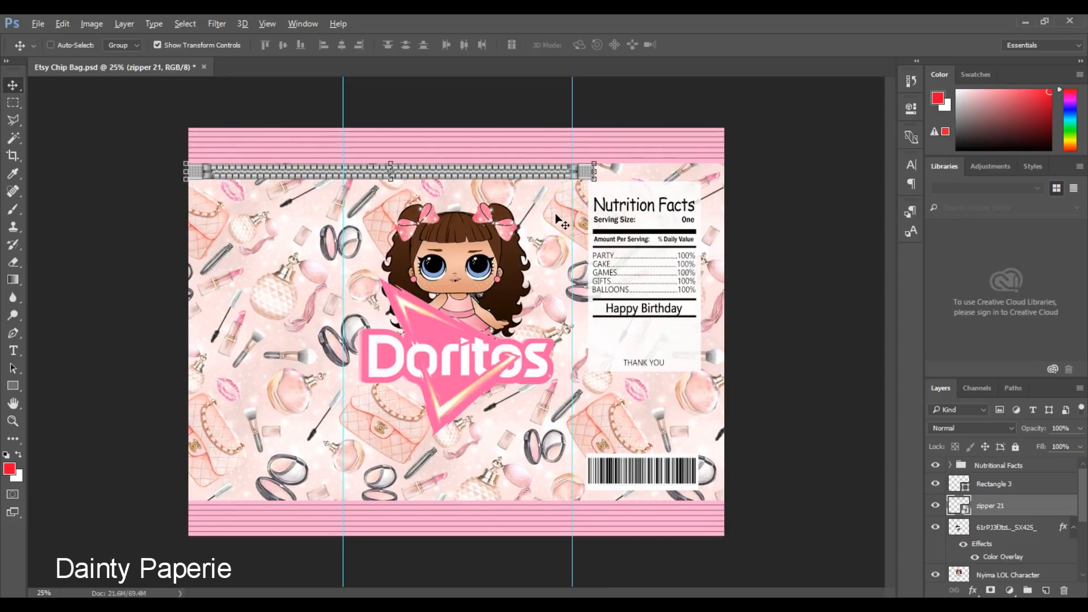
- Enlarge the zipper proportionally to span the bag's full width and centre it along the lower edge of the top pink band
left_click_drag(591, 181, 753, 179)
double_click(729, 175)
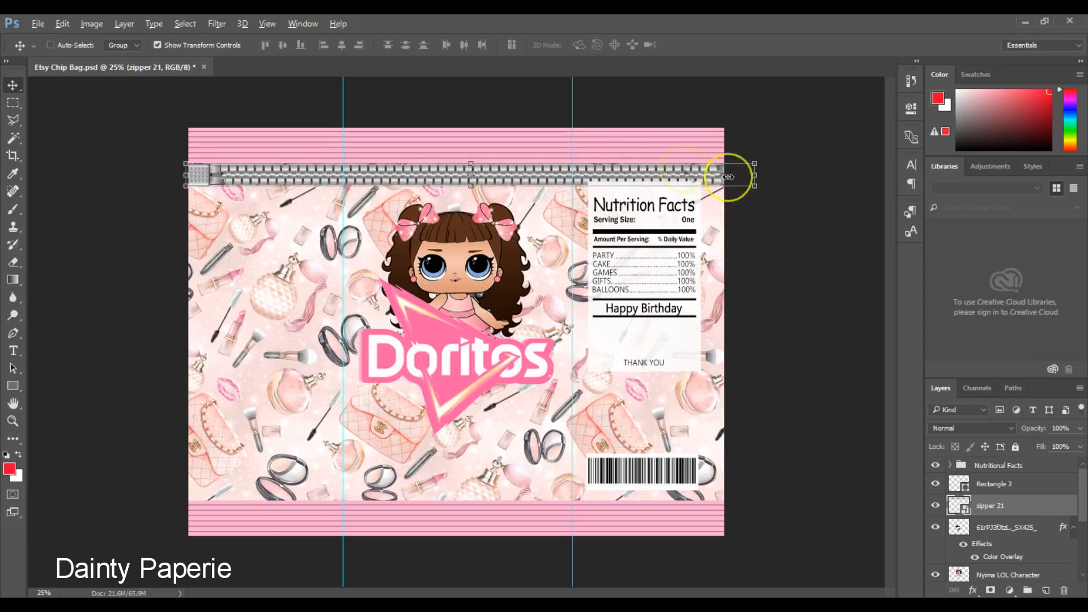
left_click_drag(581, 177, 572, 171)
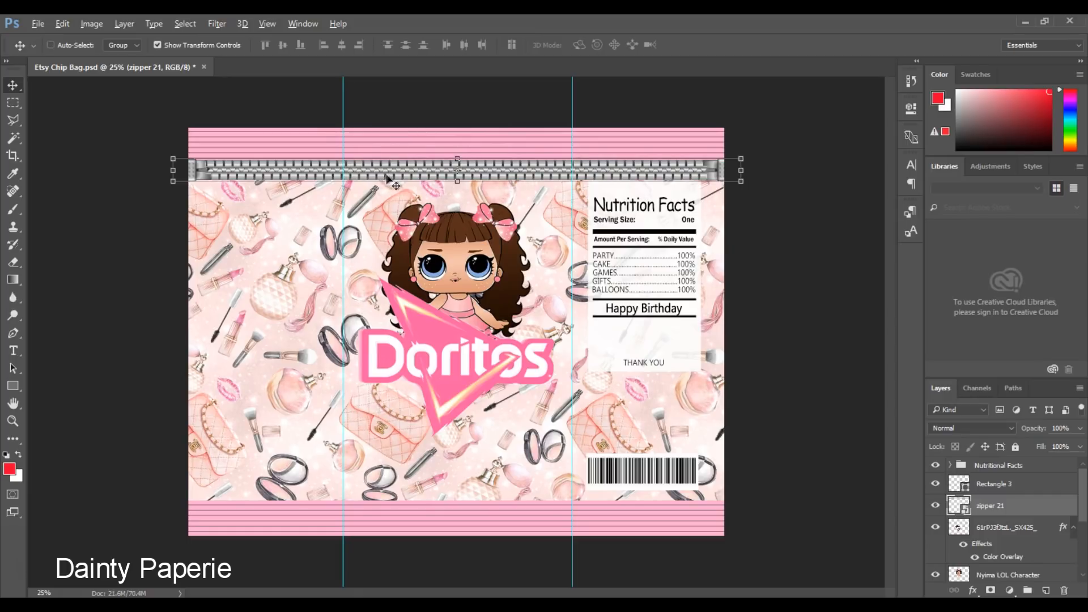
left_click(390, 260)
left_click(427, 539)
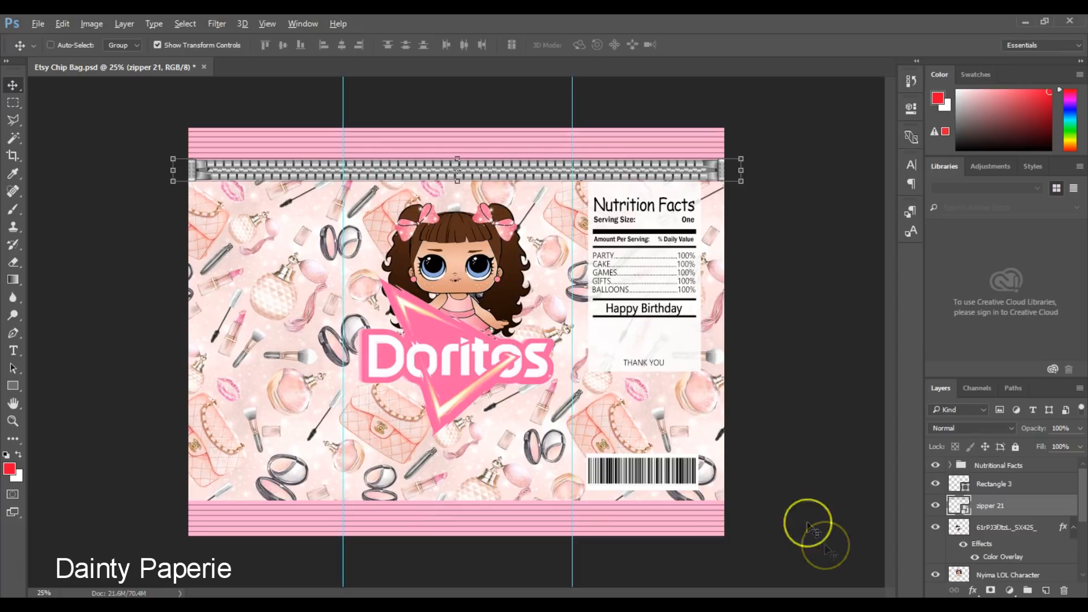
- Duplicate the zipper 21 layer and move the copy straight down to the upper edge of the bottom pink band
right_click(988, 507)
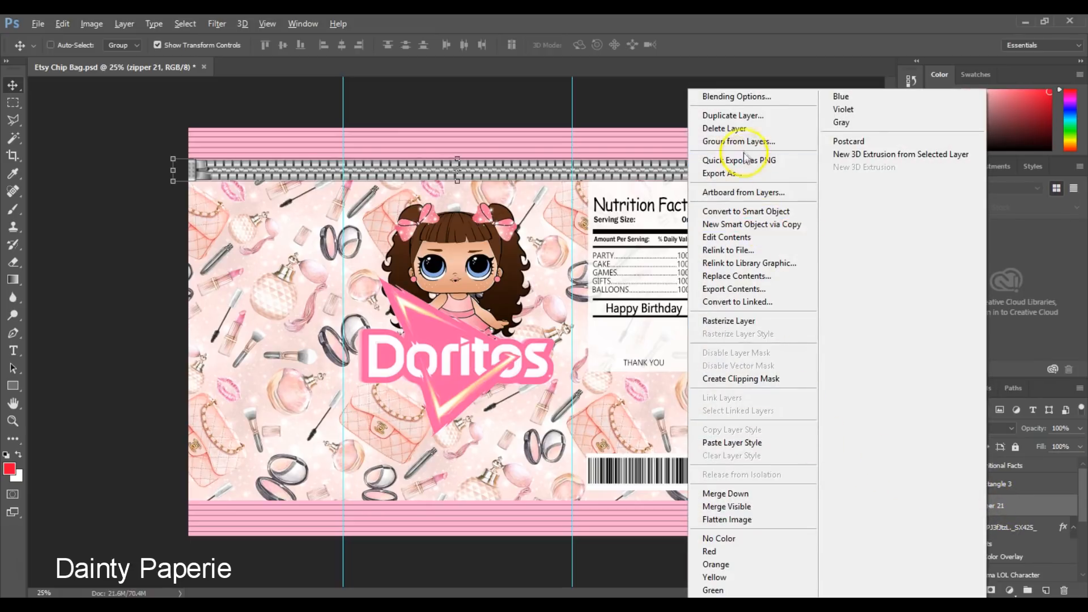
left_click(743, 115)
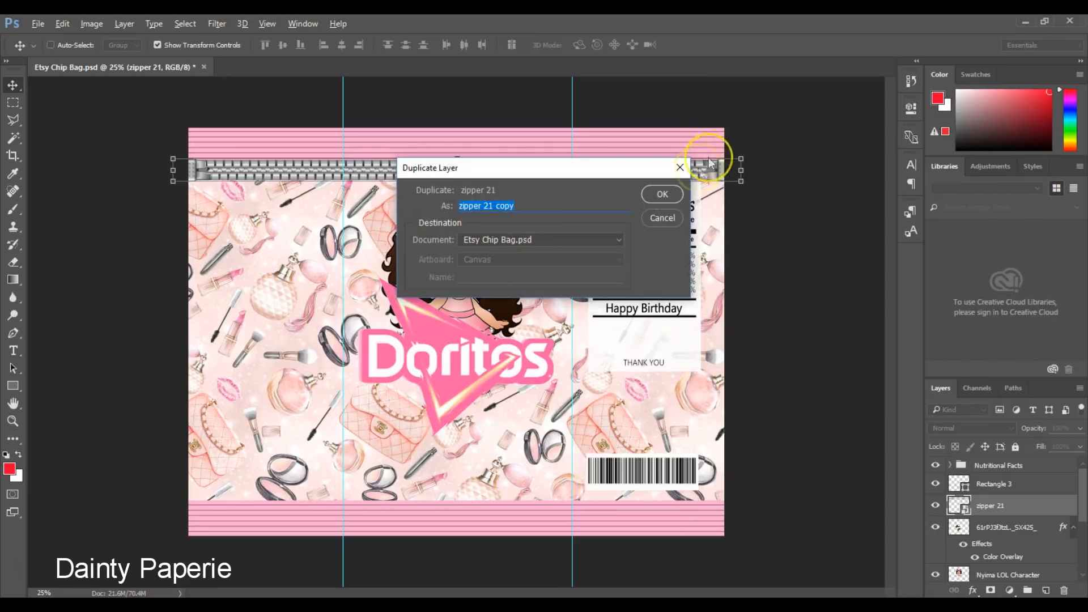
left_click(653, 198)
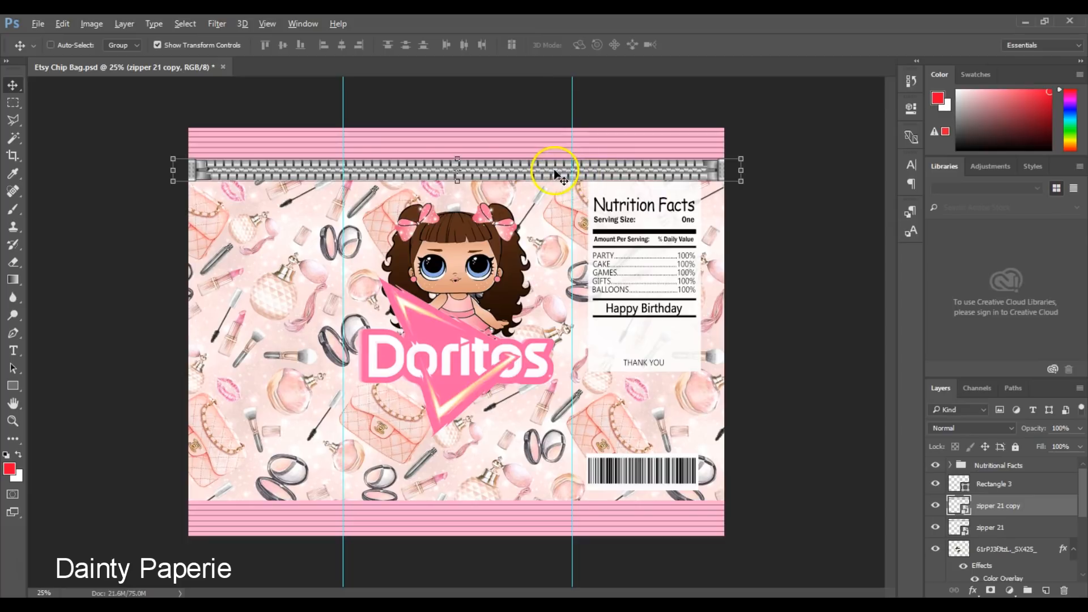
left_click_drag(554, 172, 558, 495)
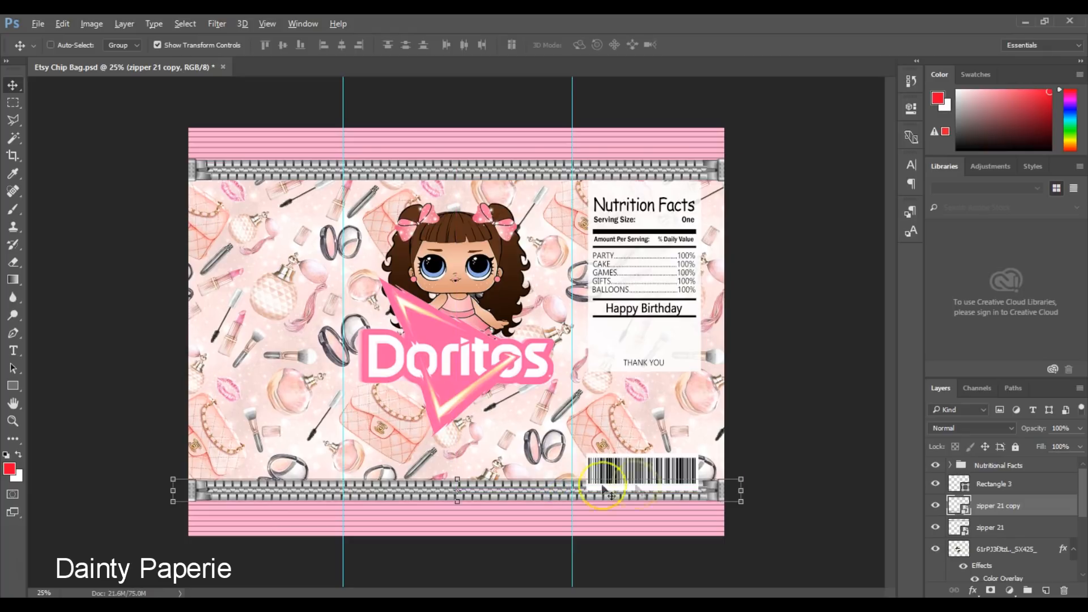
- Place the embedded CURSOR 14 zipper pull above the Doritos logo layer and move it to the middle of the top zipper
left_click(993, 553)
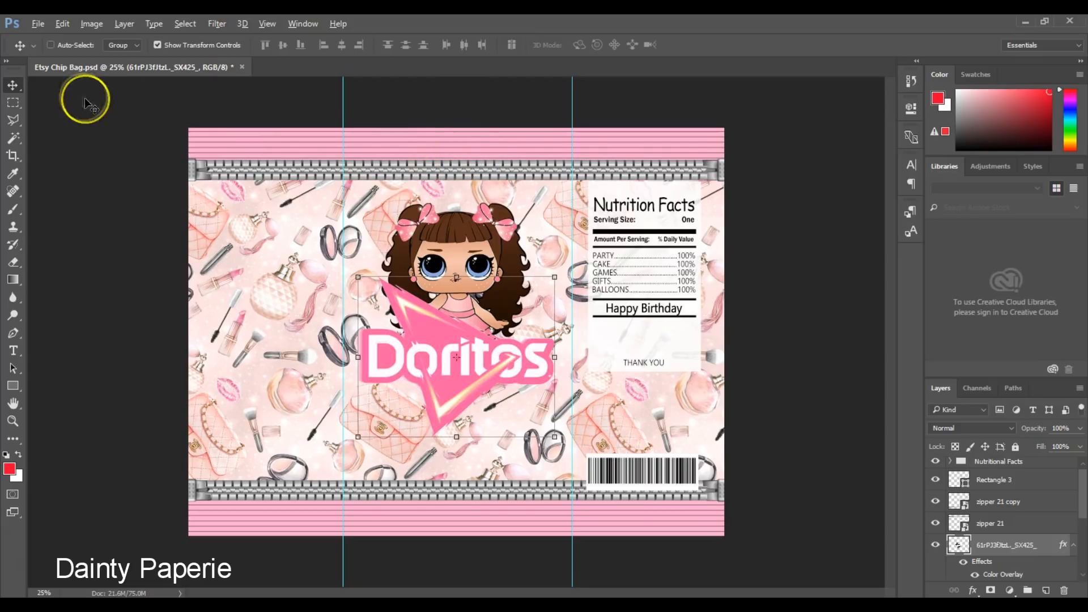
left_click(39, 24)
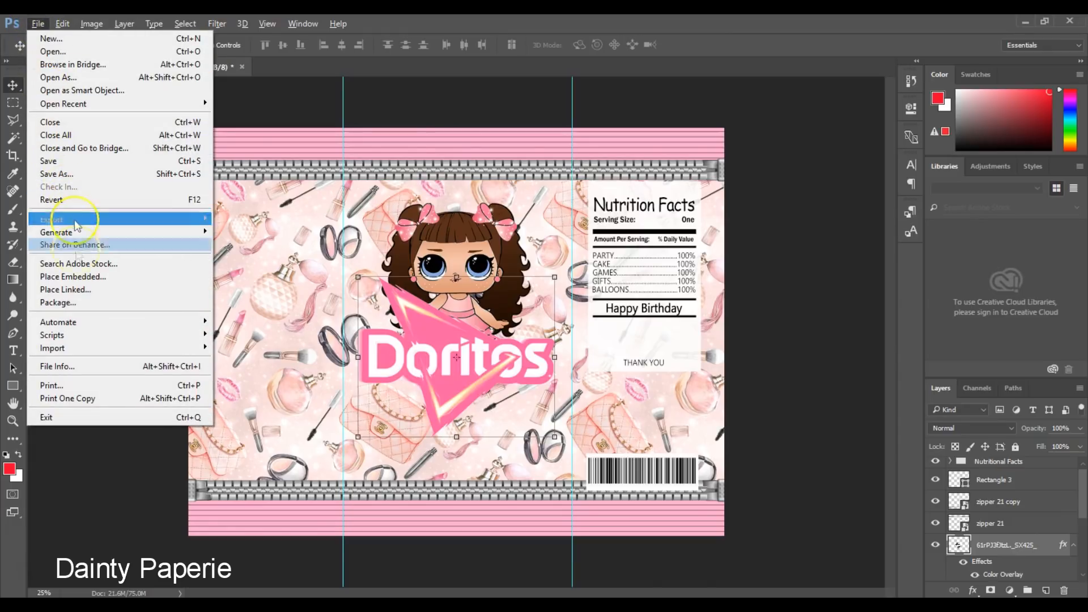
left_click(79, 276)
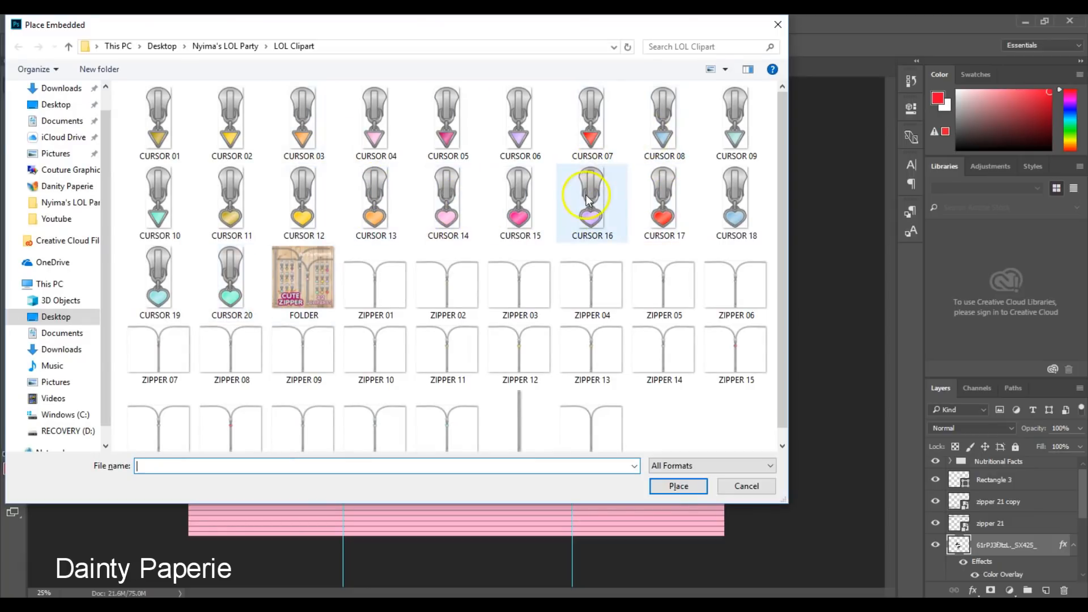
left_click(448, 207)
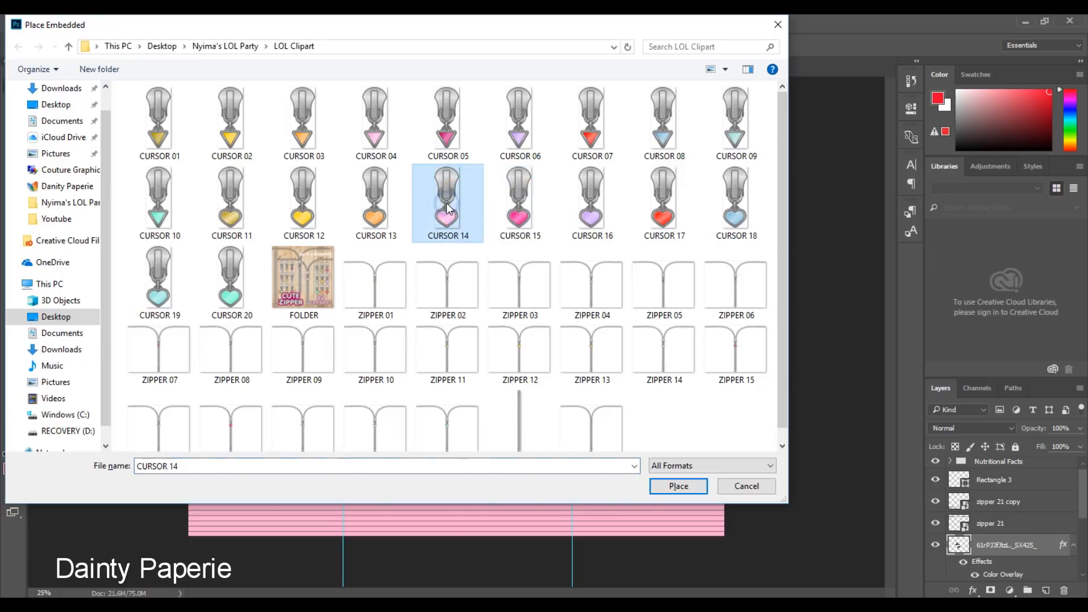
left_click(677, 485)
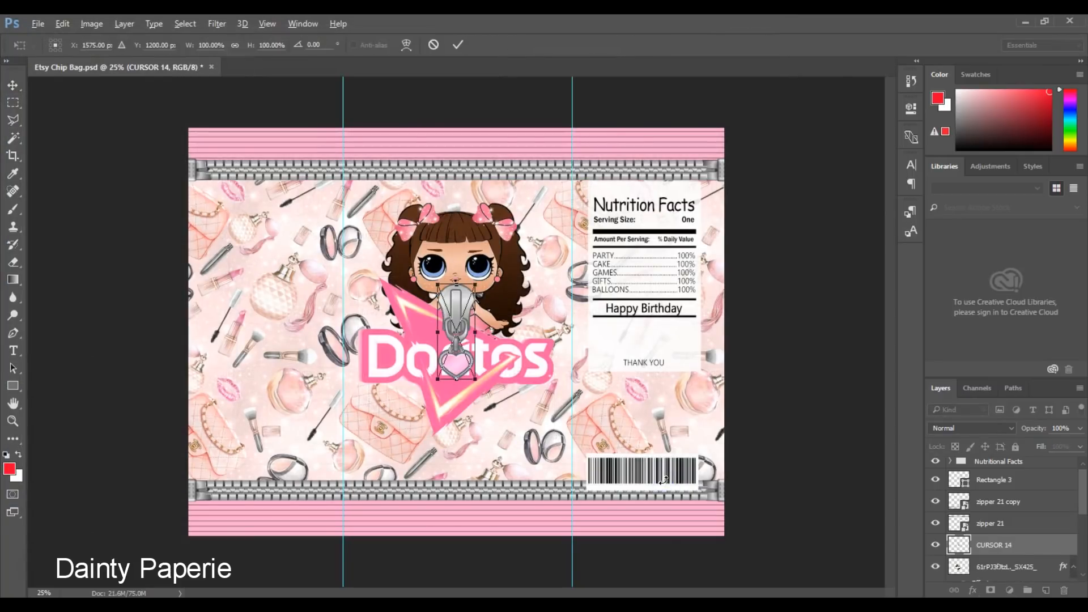
key("Return")
left_click_drag(470, 309, 461, 160)
left_click(462, 204)
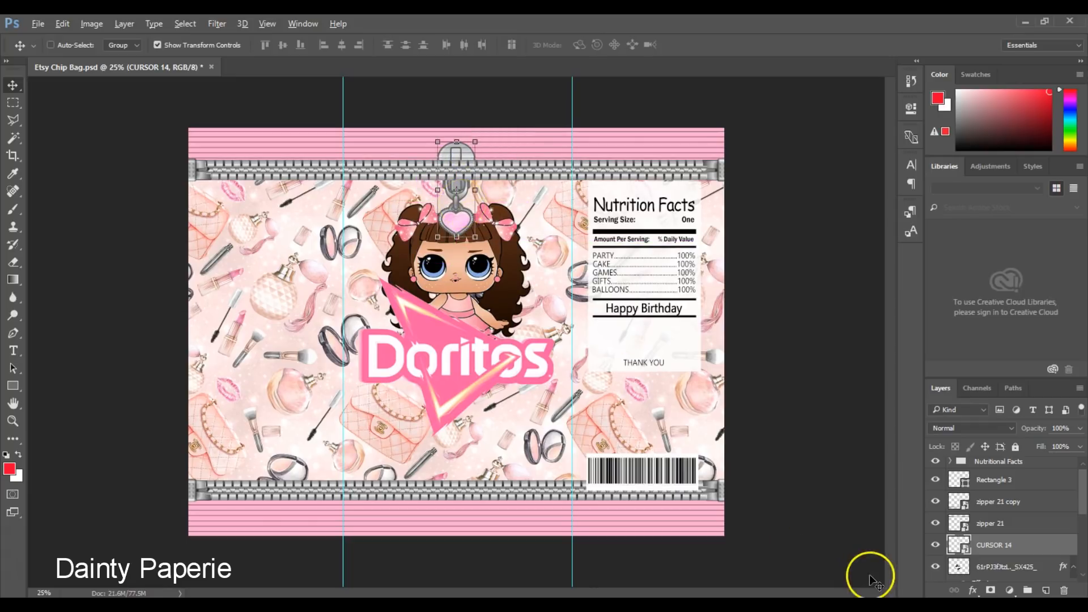
- Move the CURSOR 14 layer above the zippers and the Nutritional Facts group to the top of the layer stack
left_click(988, 548)
left_click_drag(988, 545, 989, 523)
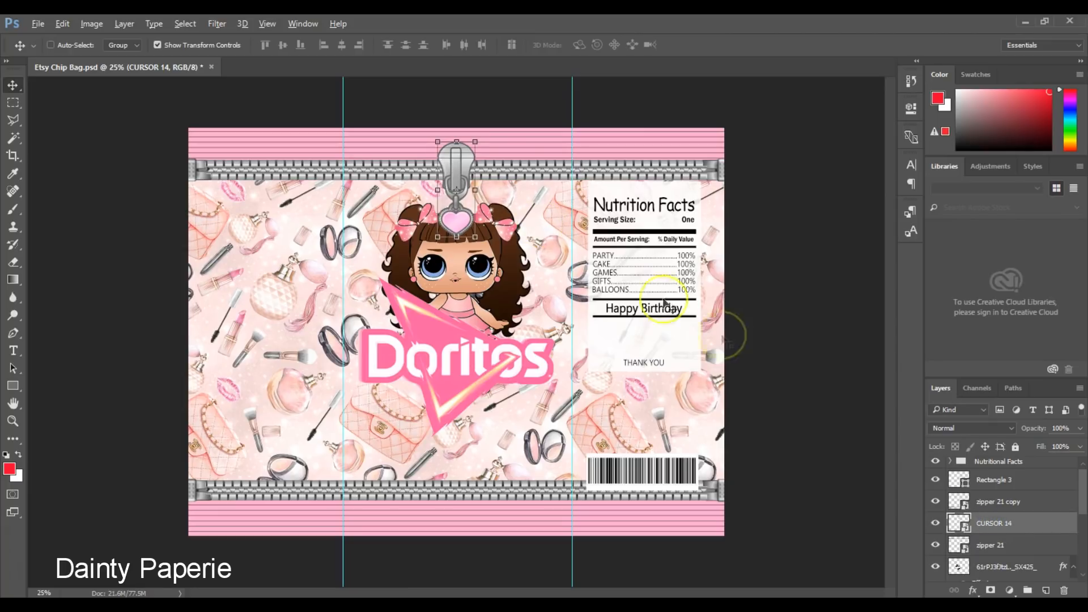
left_click(1015, 523)
left_click_drag(1014, 523, 1007, 459)
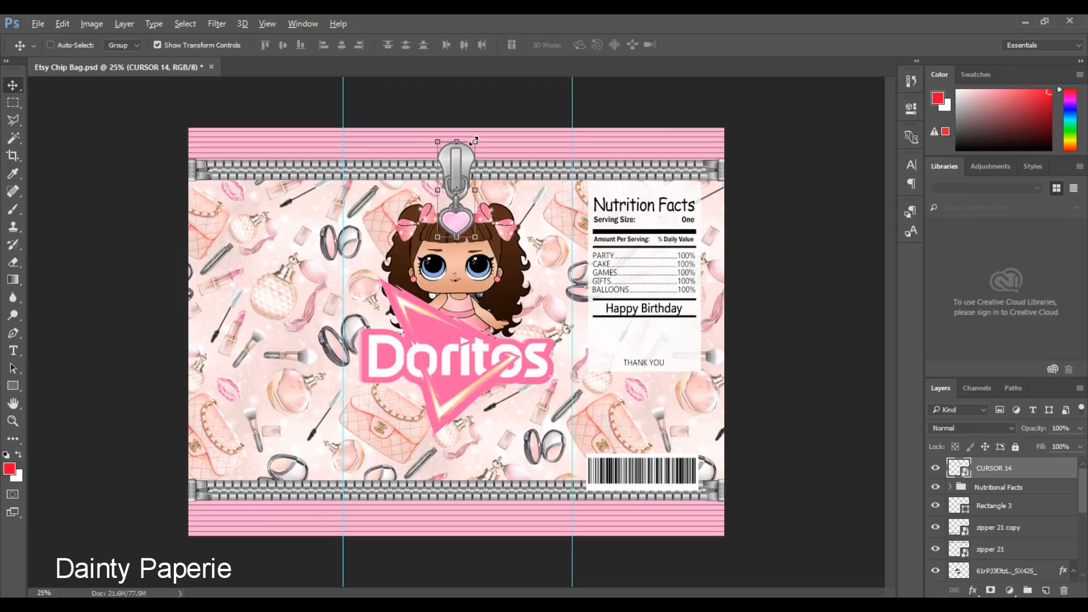
- Scale the CURSOR 14 zipper pull down to about 63% and centre it over the top zipper
left_click_drag(474, 141, 460, 177)
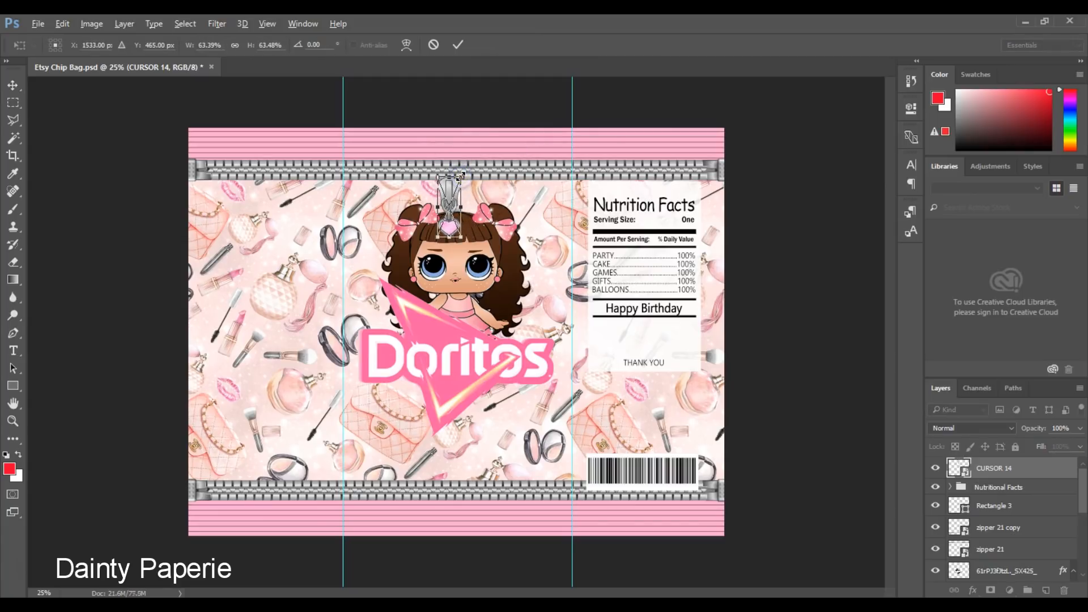
key("Return")
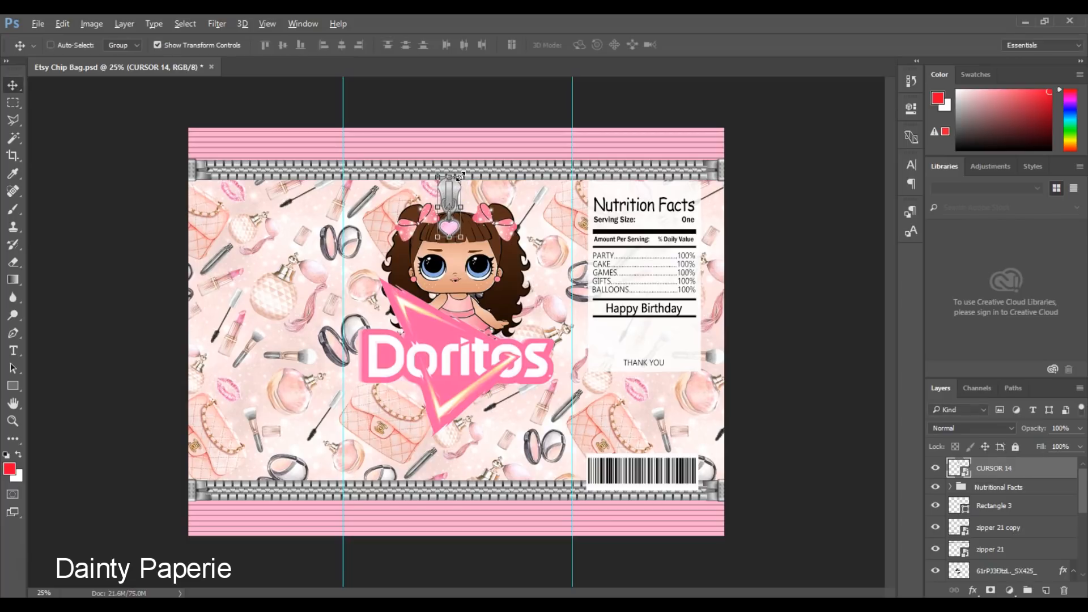
left_click_drag(451, 195, 463, 166)
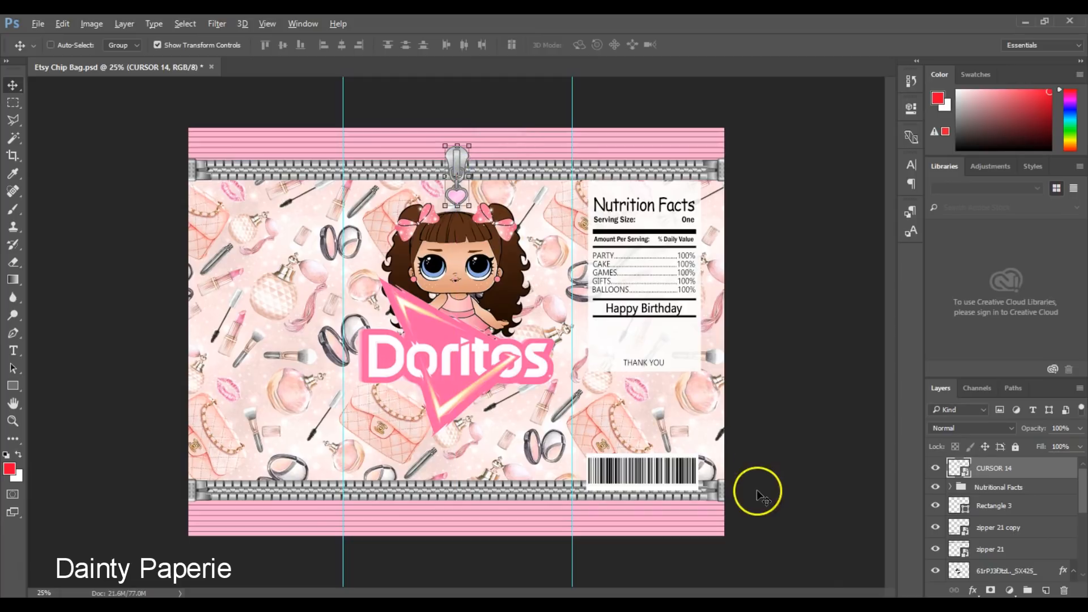
- Duplicate the CURSOR 14 zipper pull layer within the same document
right_click(986, 472)
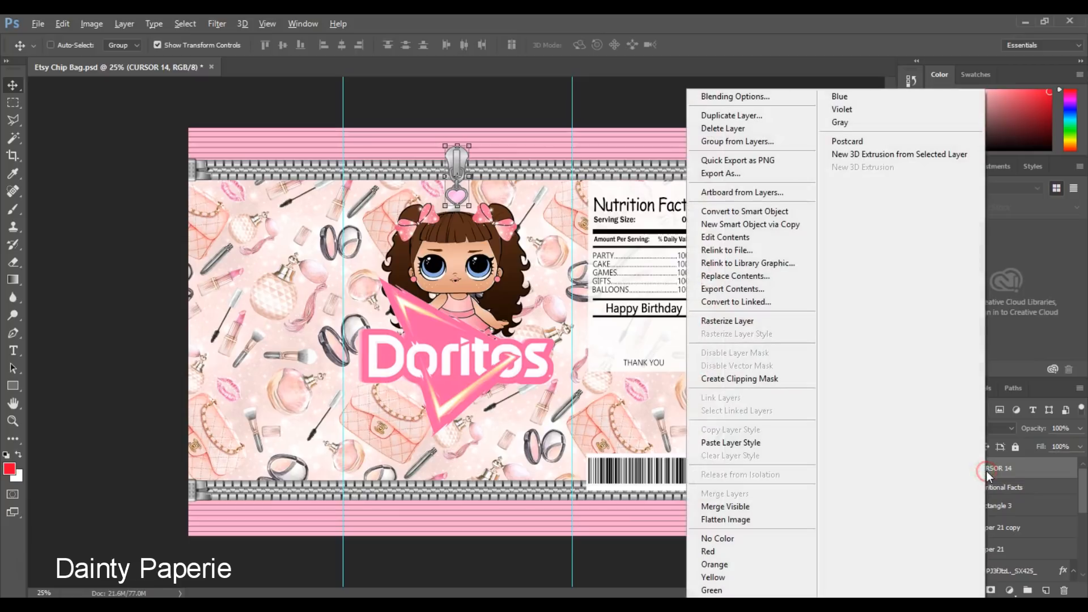
left_click(721, 115)
key("Return")
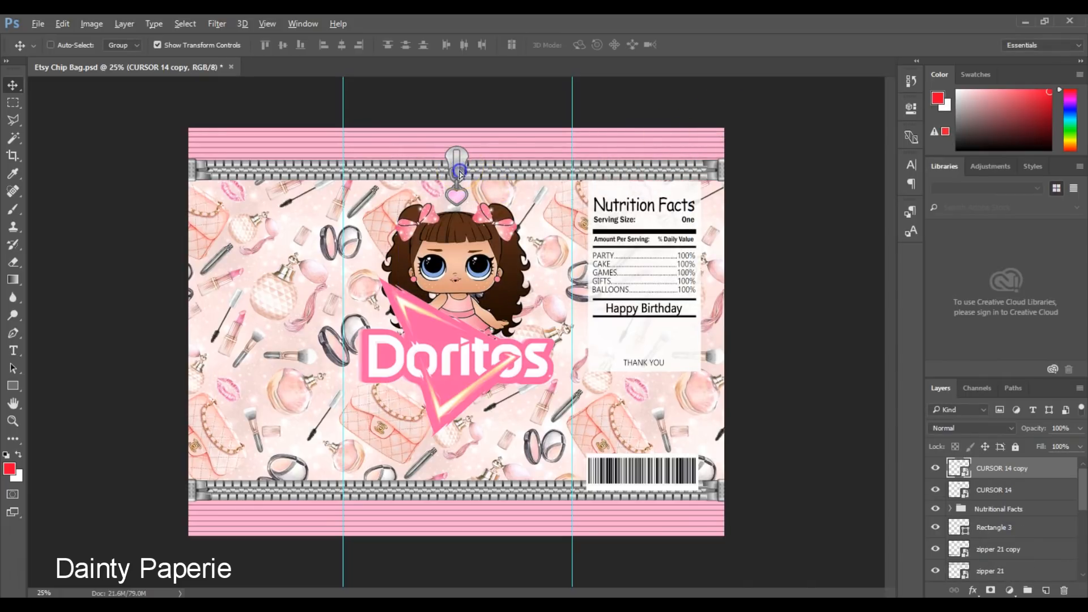
- Move the duplicated CURSOR 14 zipper pull straight down to the middle of the bottom zipper
mouse_move(458, 165)
left_mouse_down()
mouse_move(498, 440)
mouse_move(470, 166)
left_mouse_up()
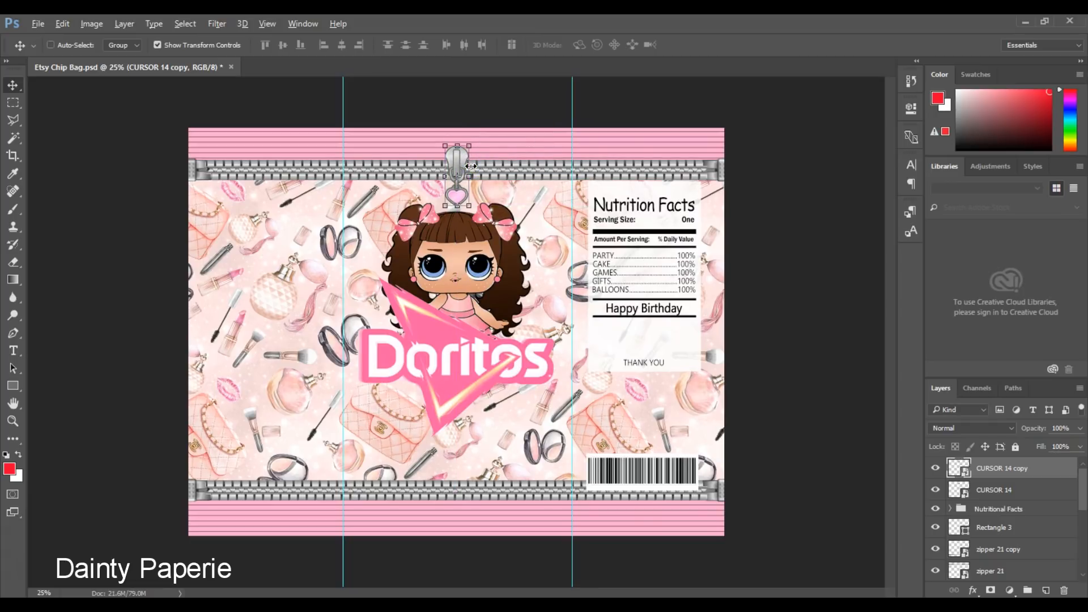
left_click_drag(457, 161, 484, 486)
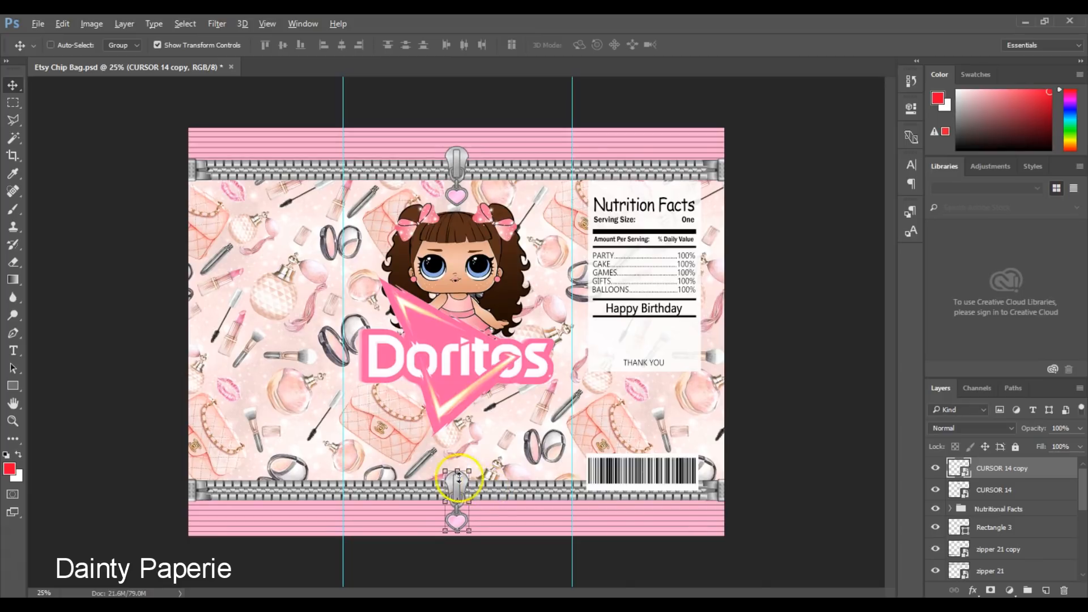
left_click(303, 269)
left_click(170, 158)
left_click(194, 214)
left_click(378, 319)
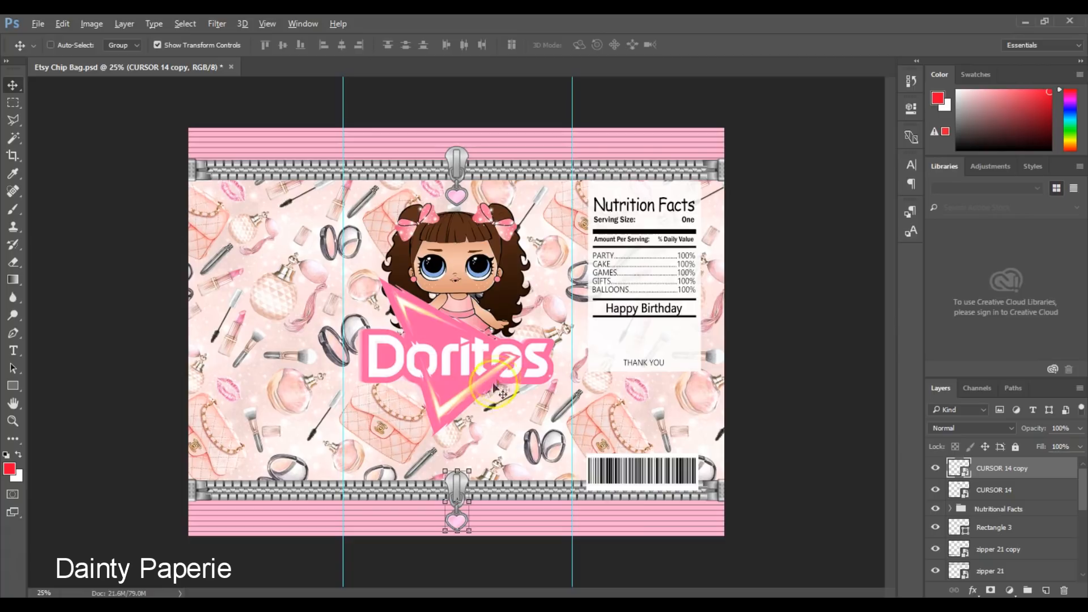
left_click(391, 307)
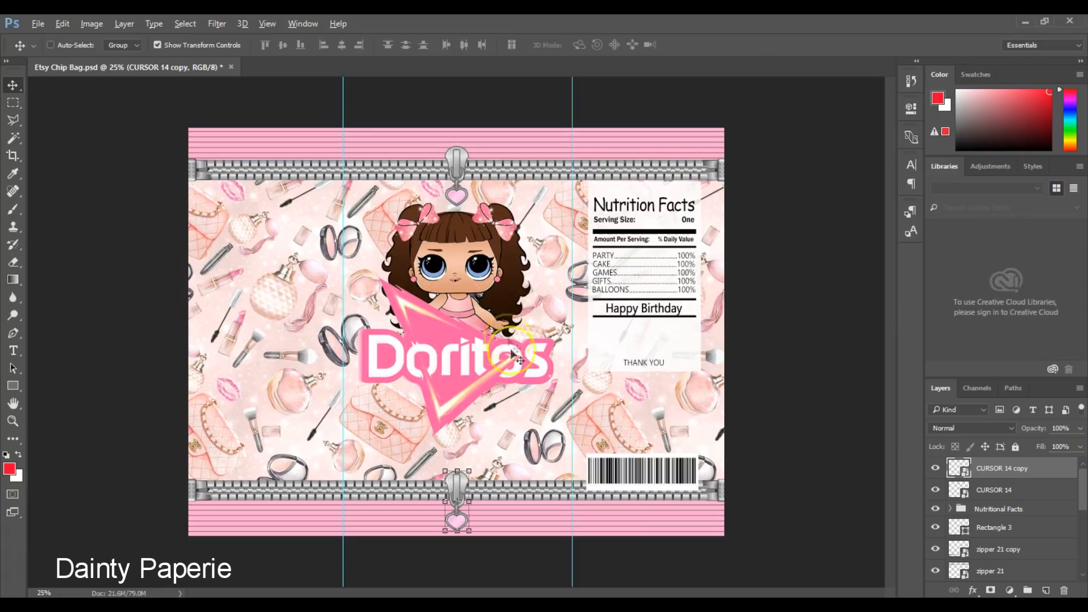
left_click(473, 315)
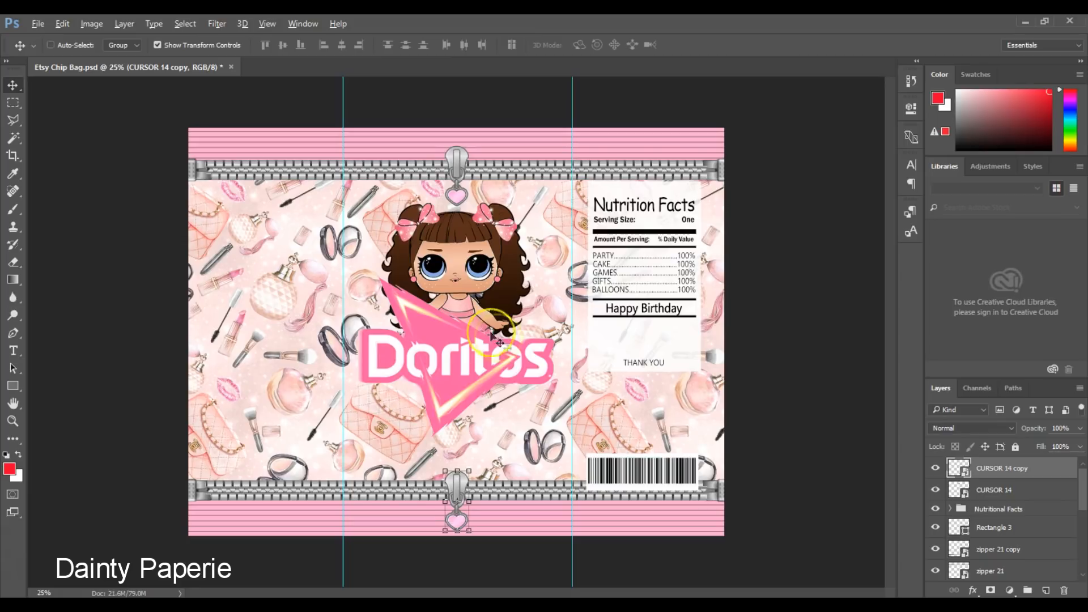
left_click(612, 296)
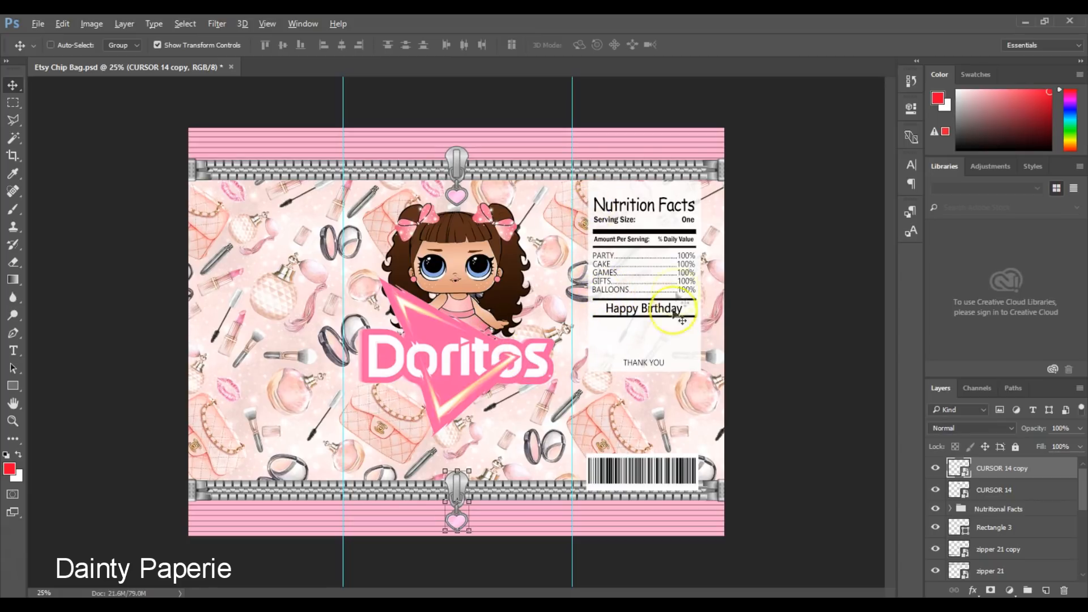
left_click(691, 204)
left_click(676, 233)
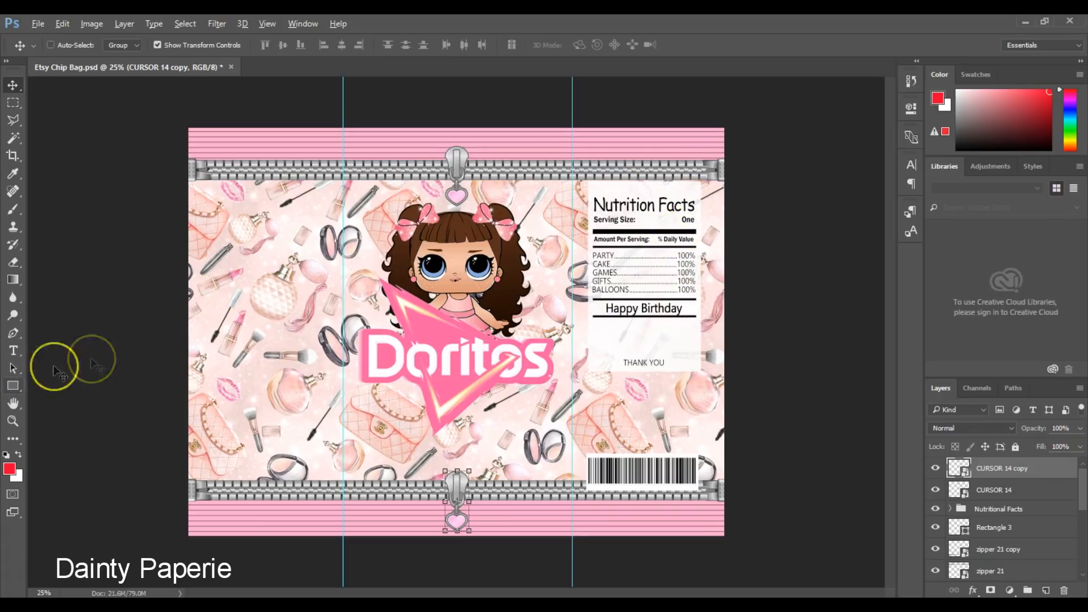
left_click(176, 351)
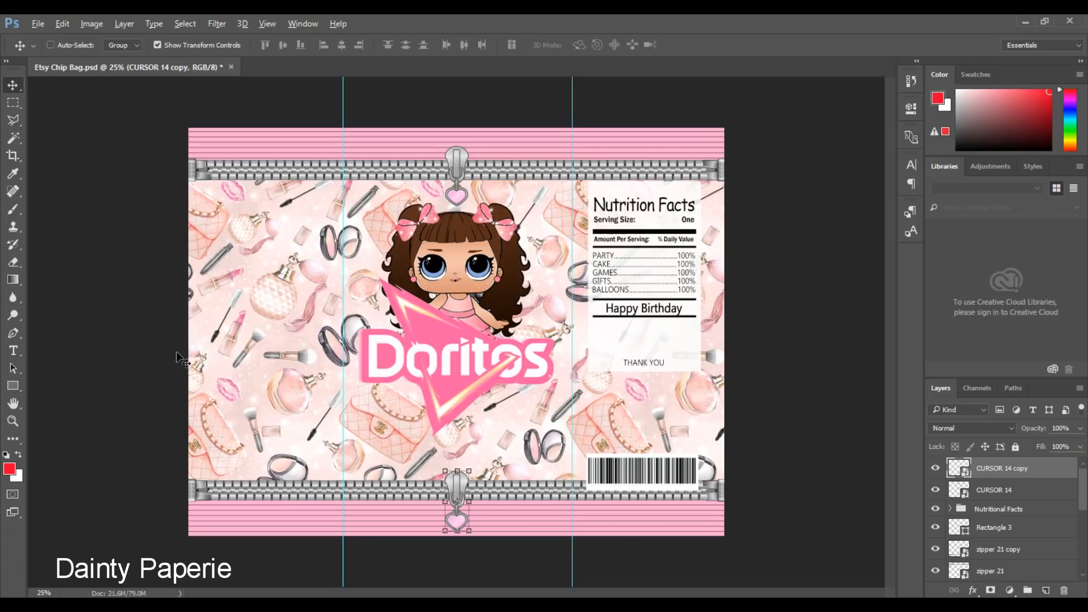
left_click(44, 369)
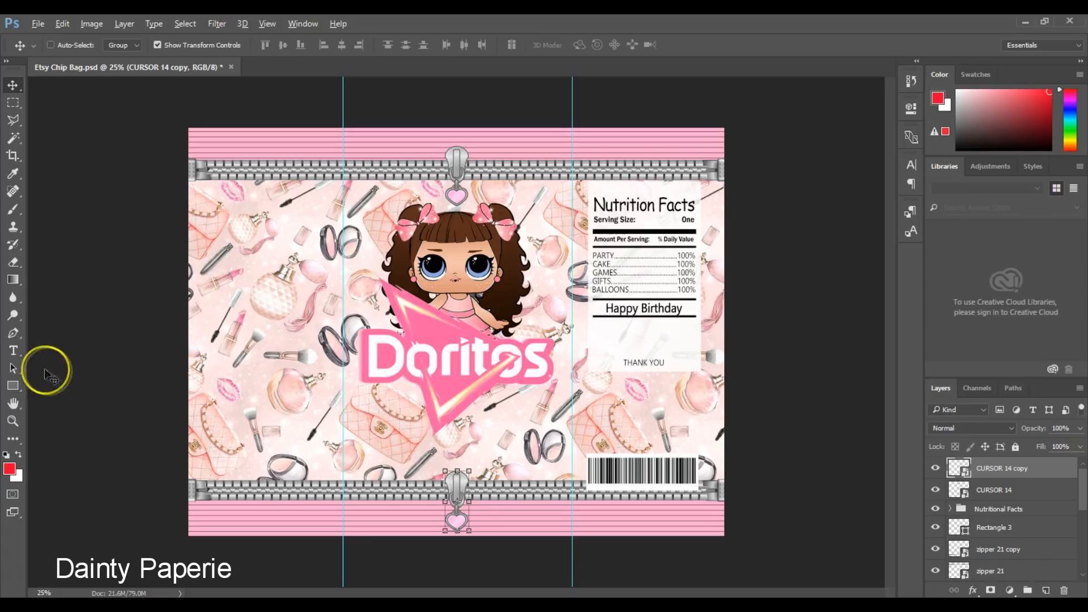
- Select the entire Nutrition Facts heading for text editing and leave the text edit without changing its wording
left_click(15, 354)
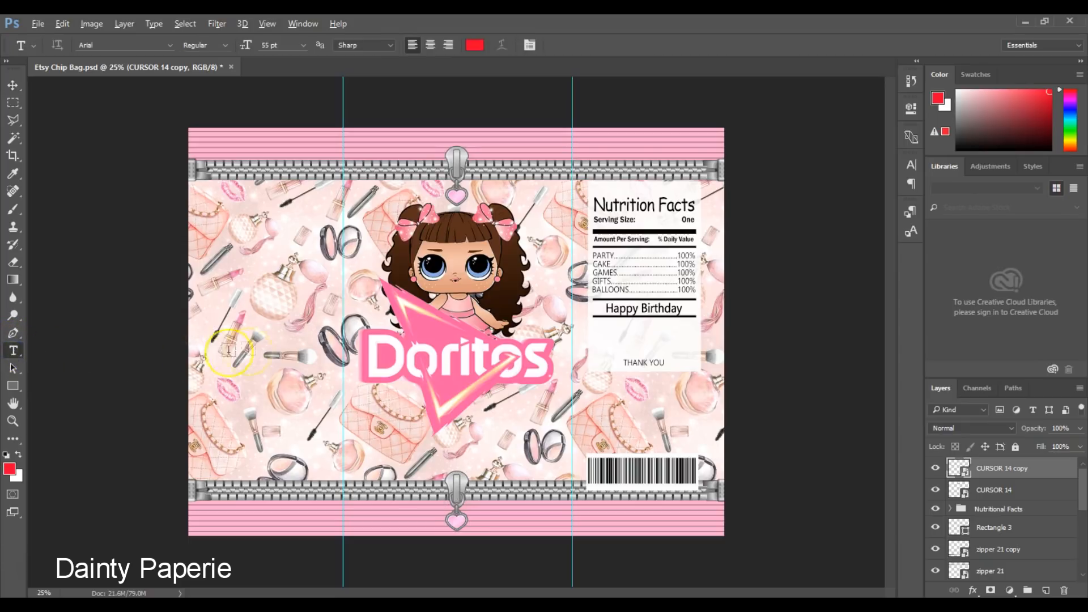
left_click(646, 205)
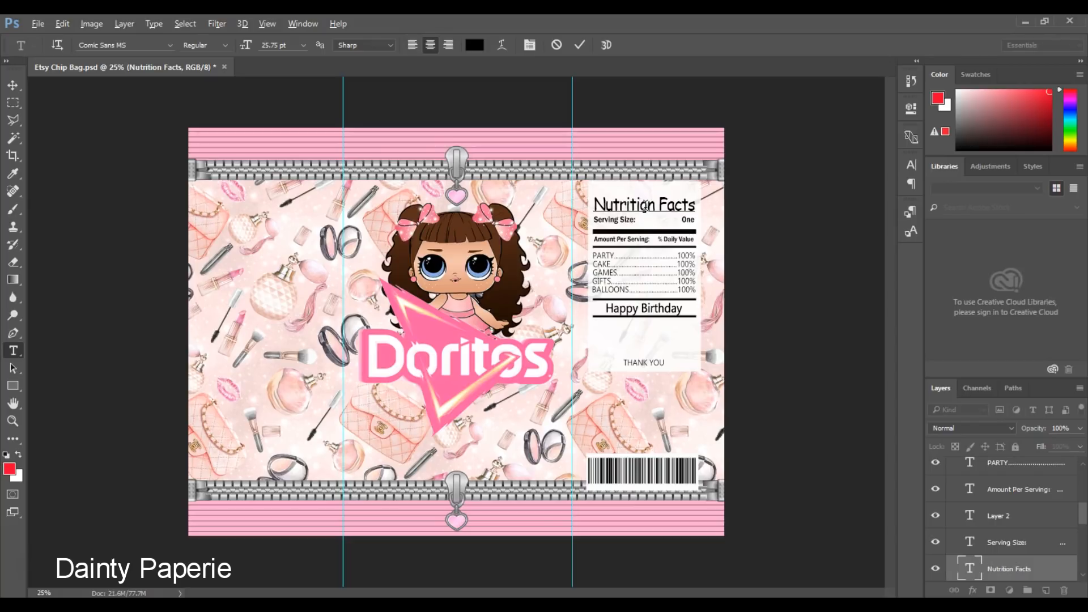
triple_click(645, 206)
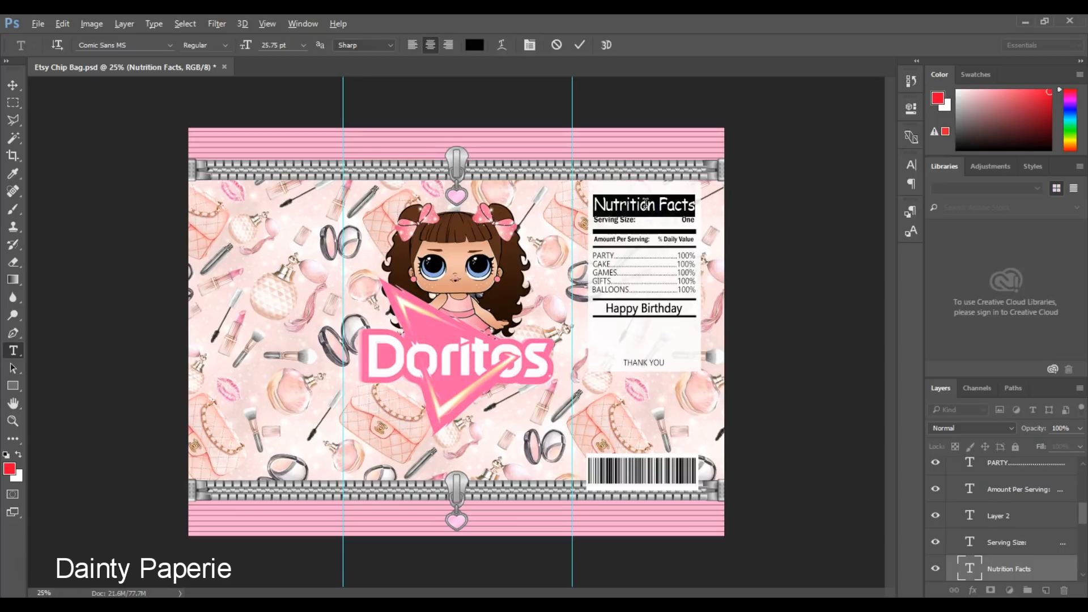
left_click(641, 208)
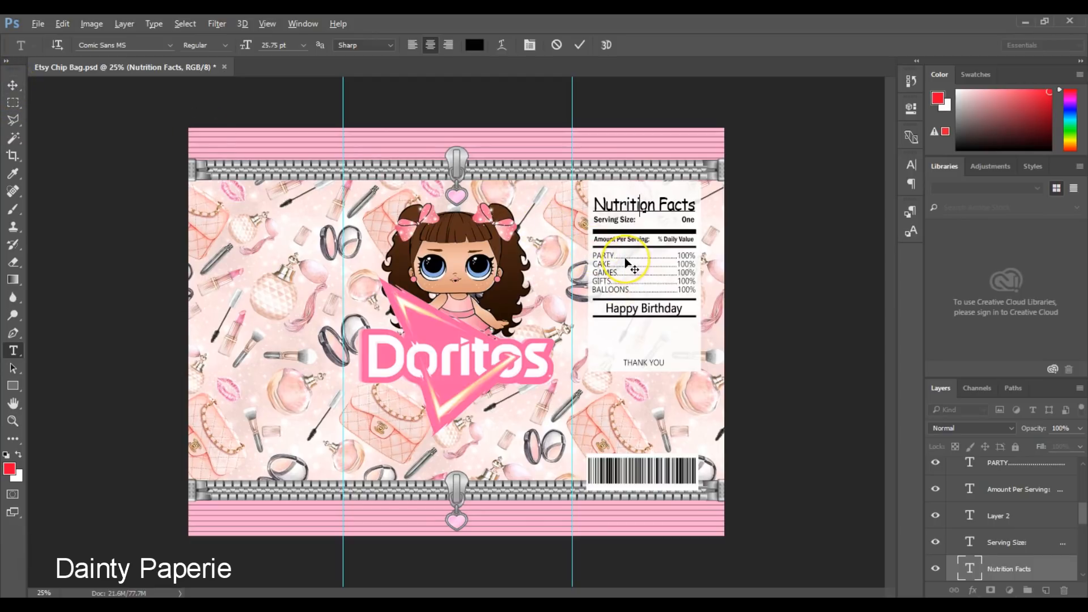
left_click(12, 86)
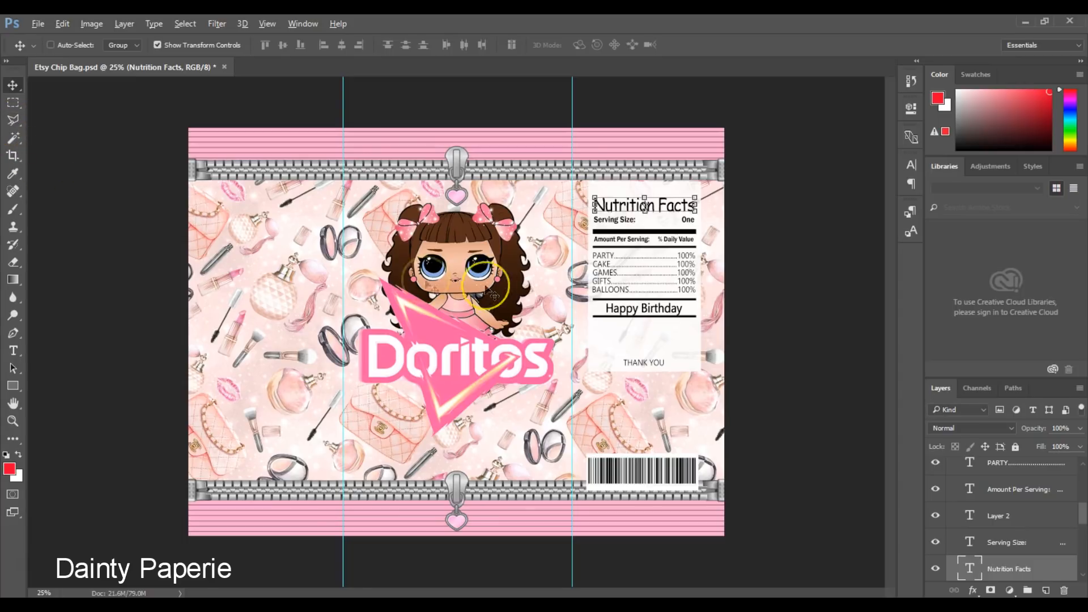
- Select all text in the block from PARTY to THANK YOU for editing and exit without altering it
left_click(13, 351)
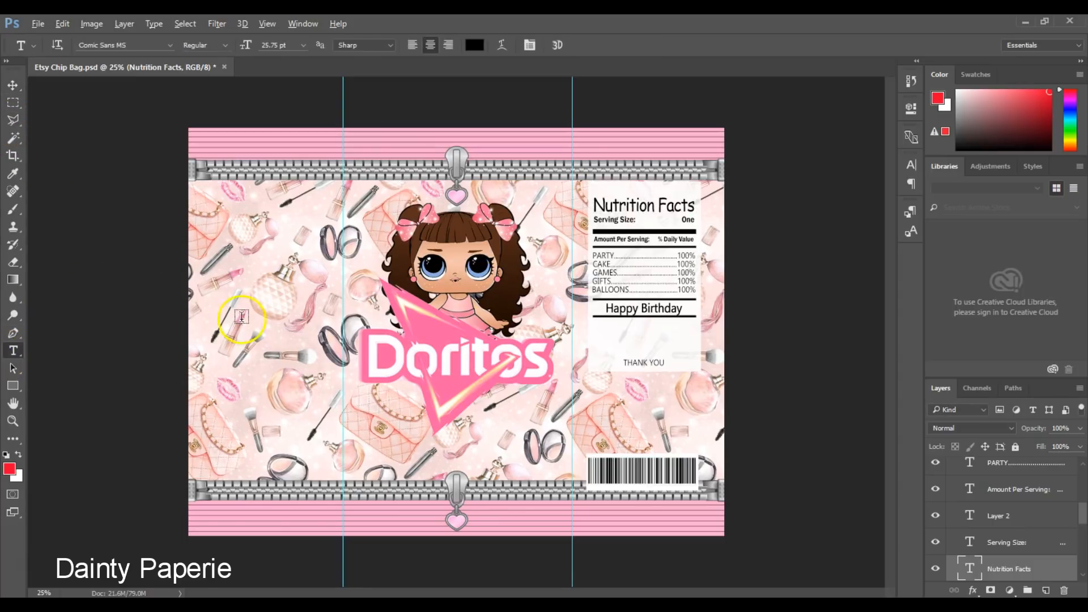
left_click(602, 269)
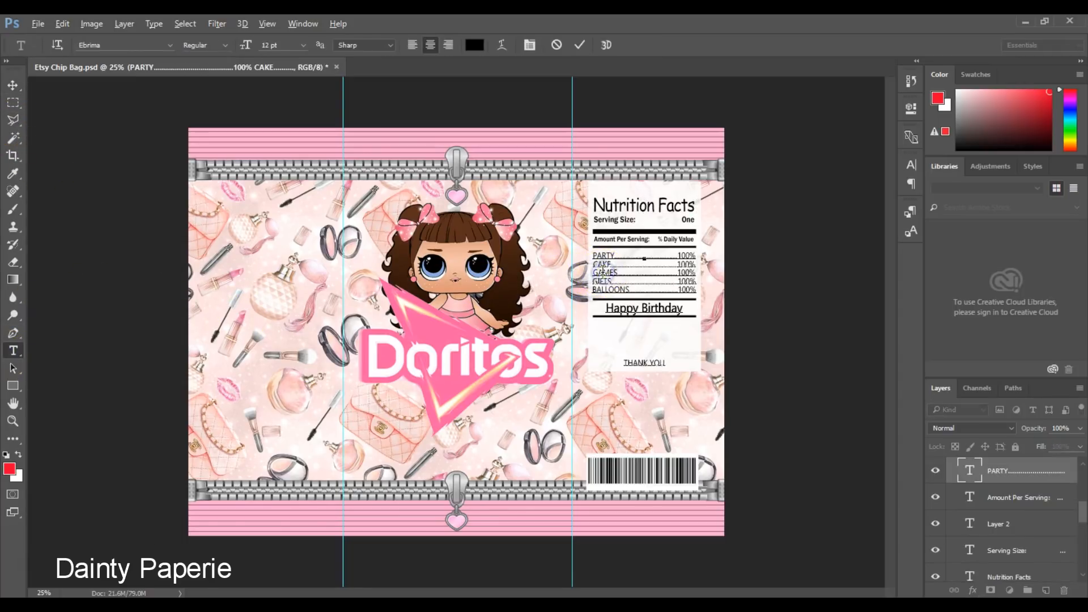
key("ctrl+a")
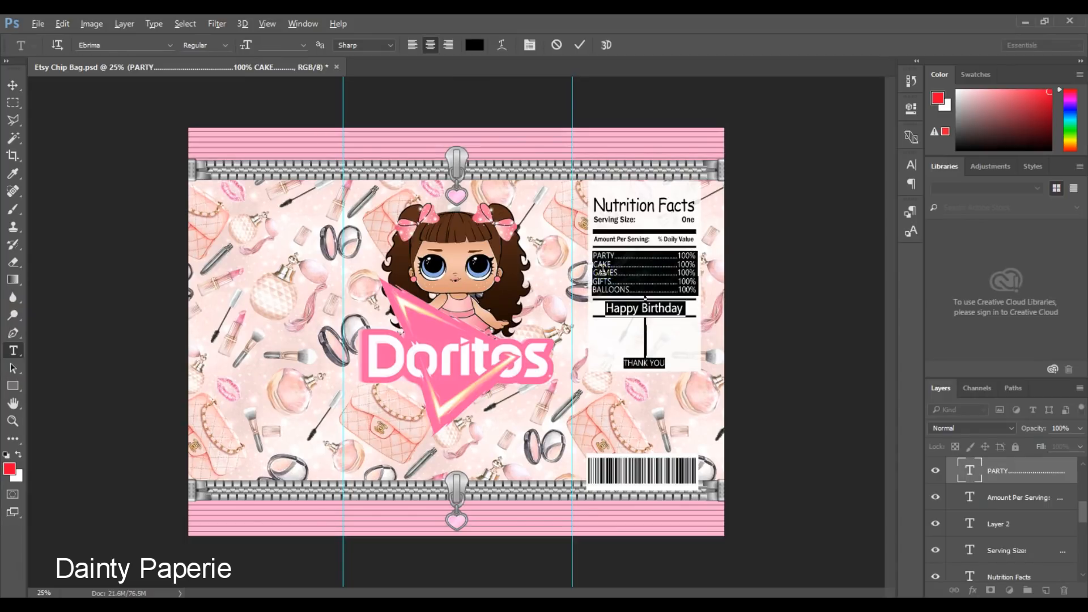
left_click(602, 269)
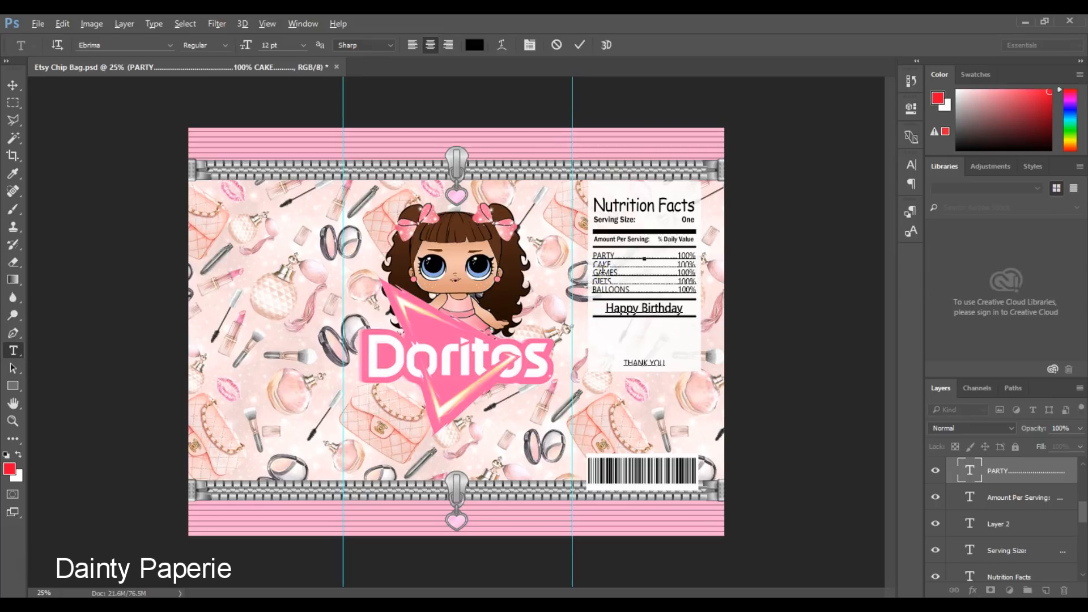
left_click(605, 256)
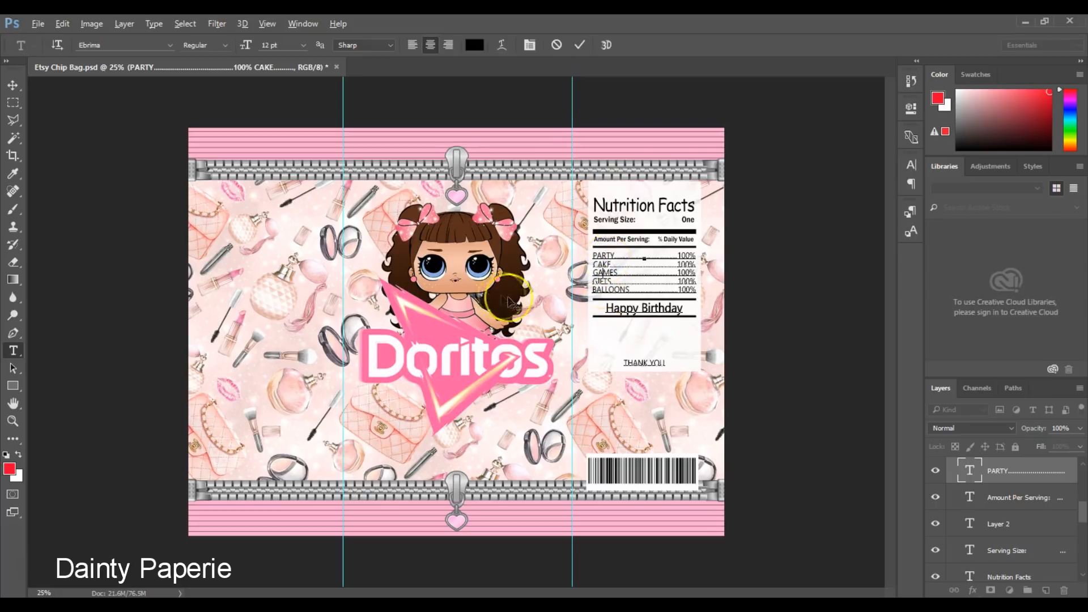
left_click(13, 86)
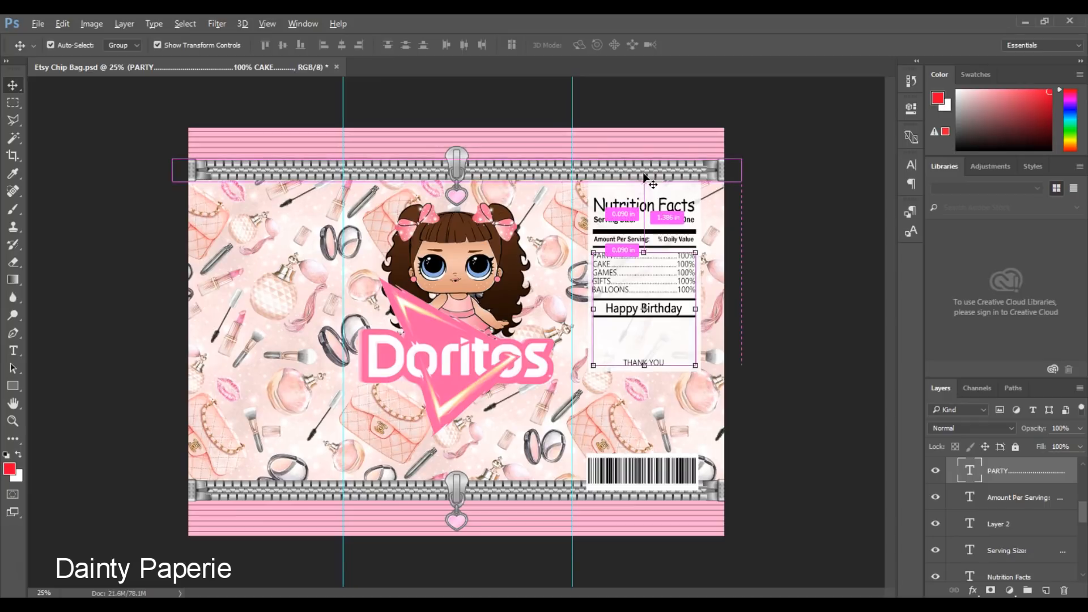
- Examine the nutrition label's heading, serving lines, PARTY to BALLOONS list and closing text up close
key("ctrl+plus")
key("ctrl")
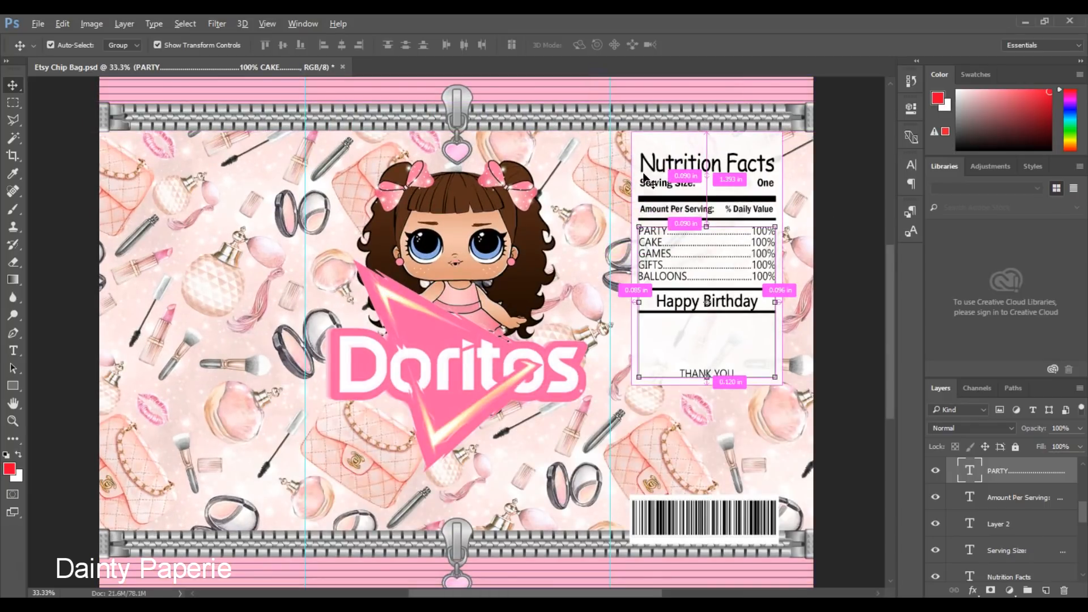
key("ctrl+plus")
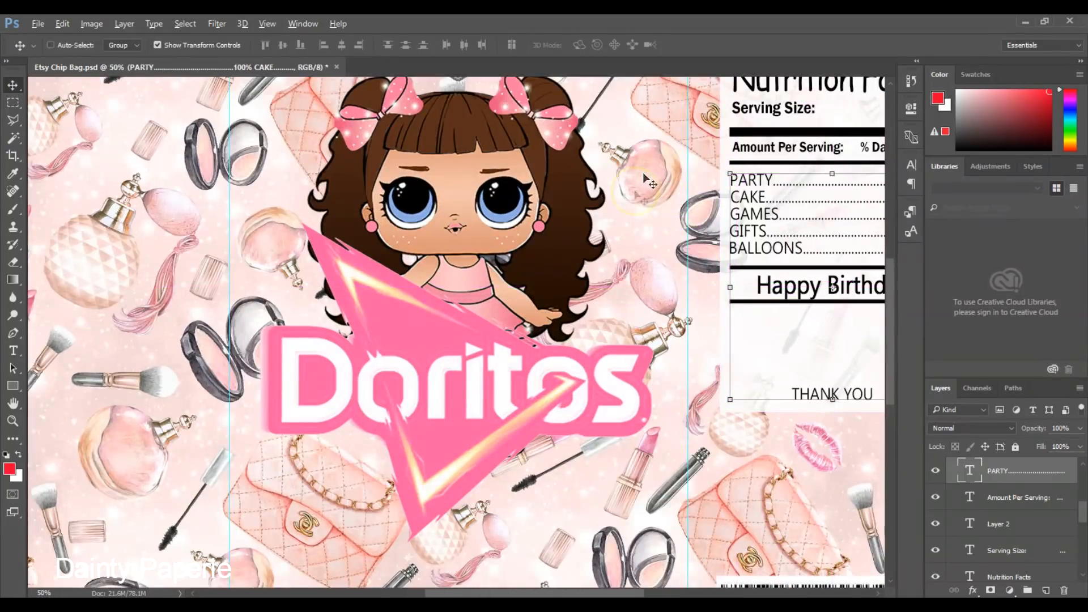
left_click_drag(613, 593, 661, 594)
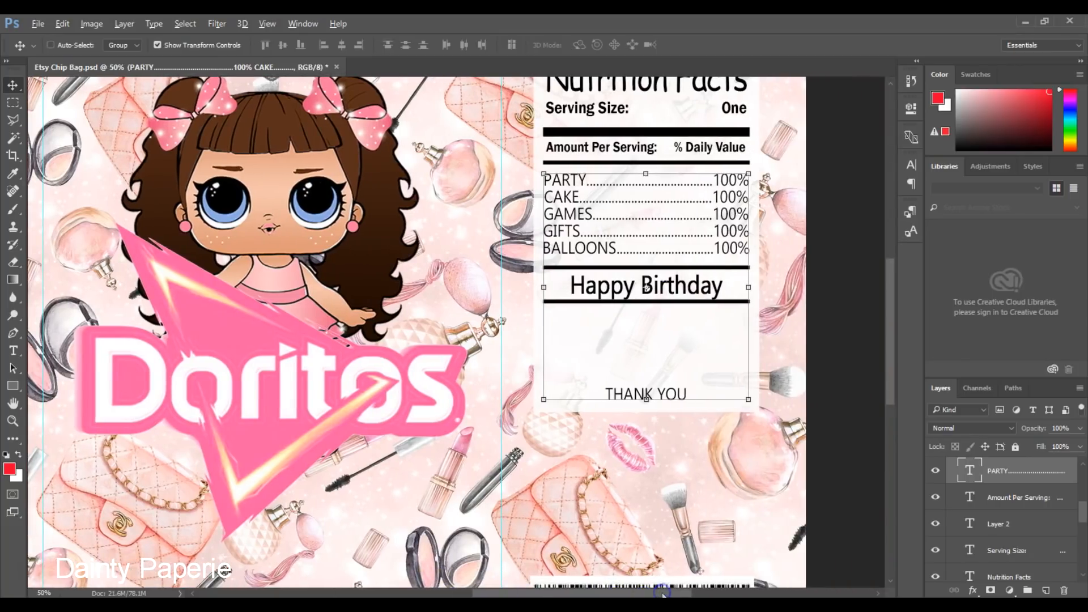
left_click_drag(889, 376, 893, 341)
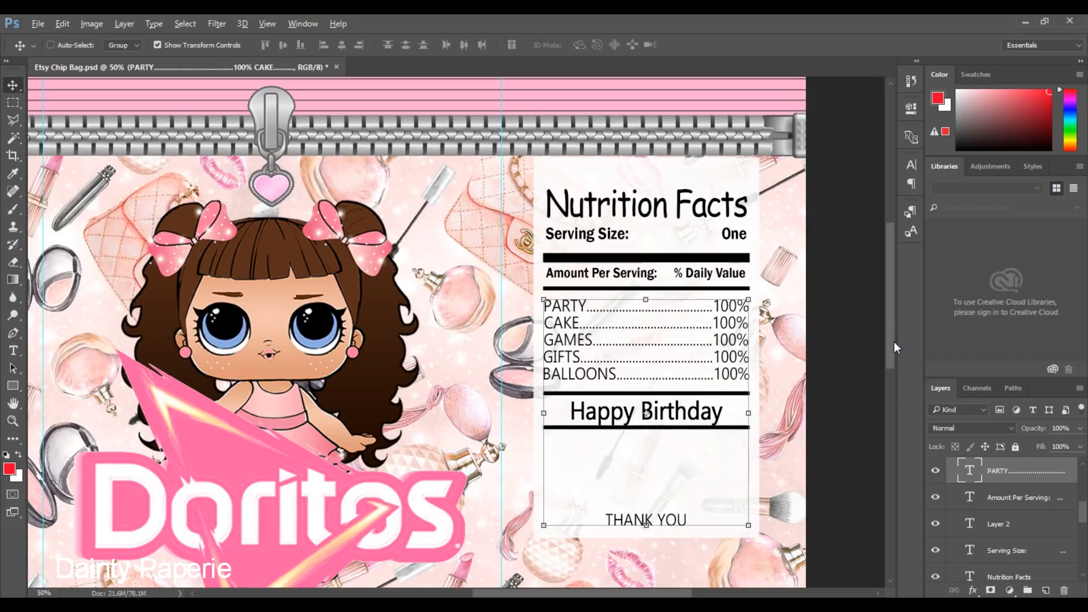
key("ctrl")
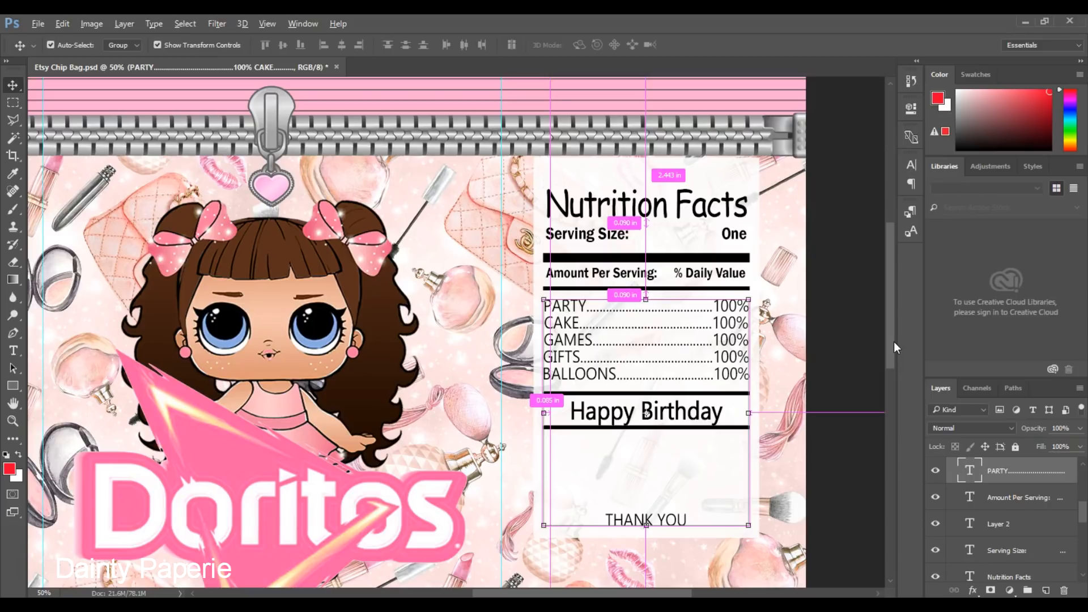
key("ctrl+minus")
key("ctrl+minus")
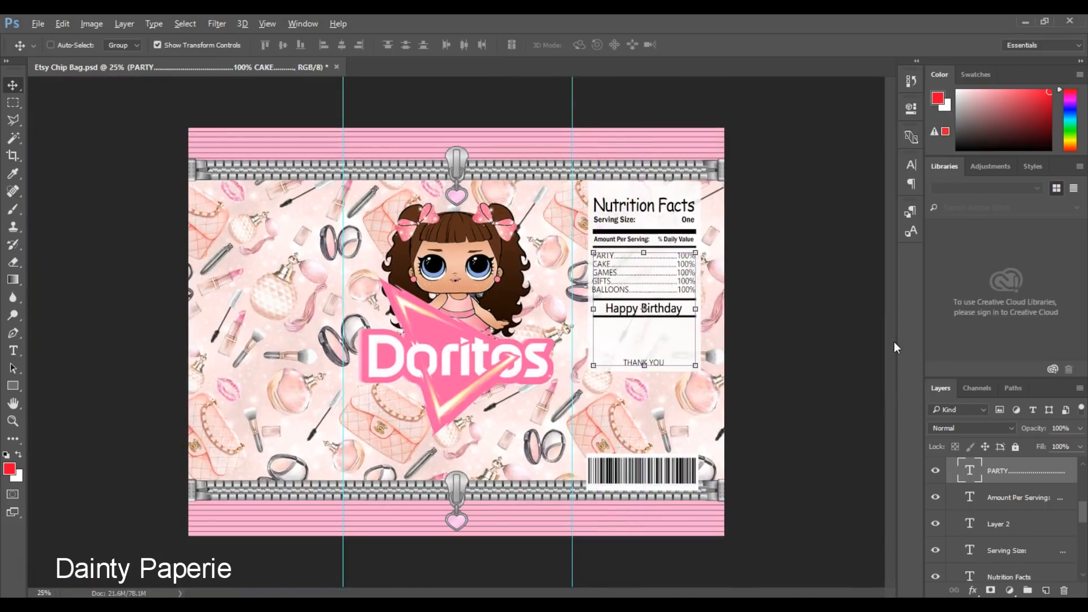